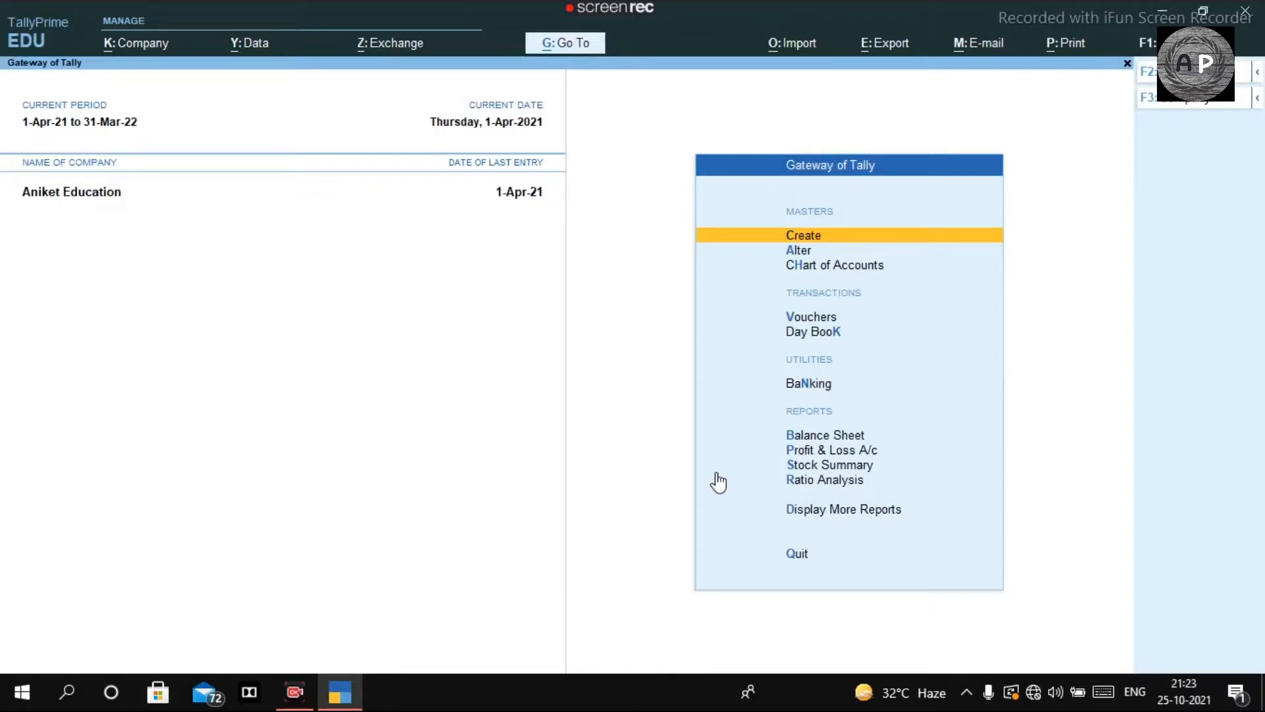
# Step: Open the Day Book and review the Ram Pvt. Ltd purchase voucher for cement, leaving it without saving changes
pyautogui.press('k')
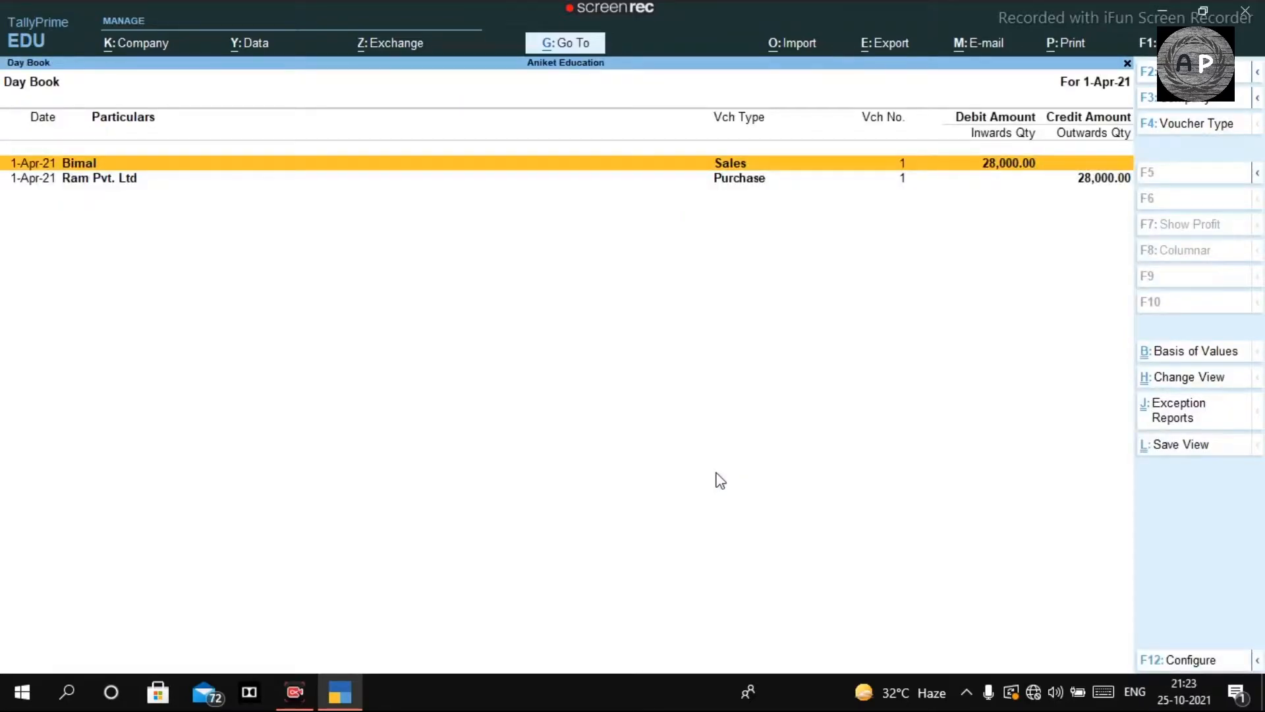
pyautogui.press('Escape')
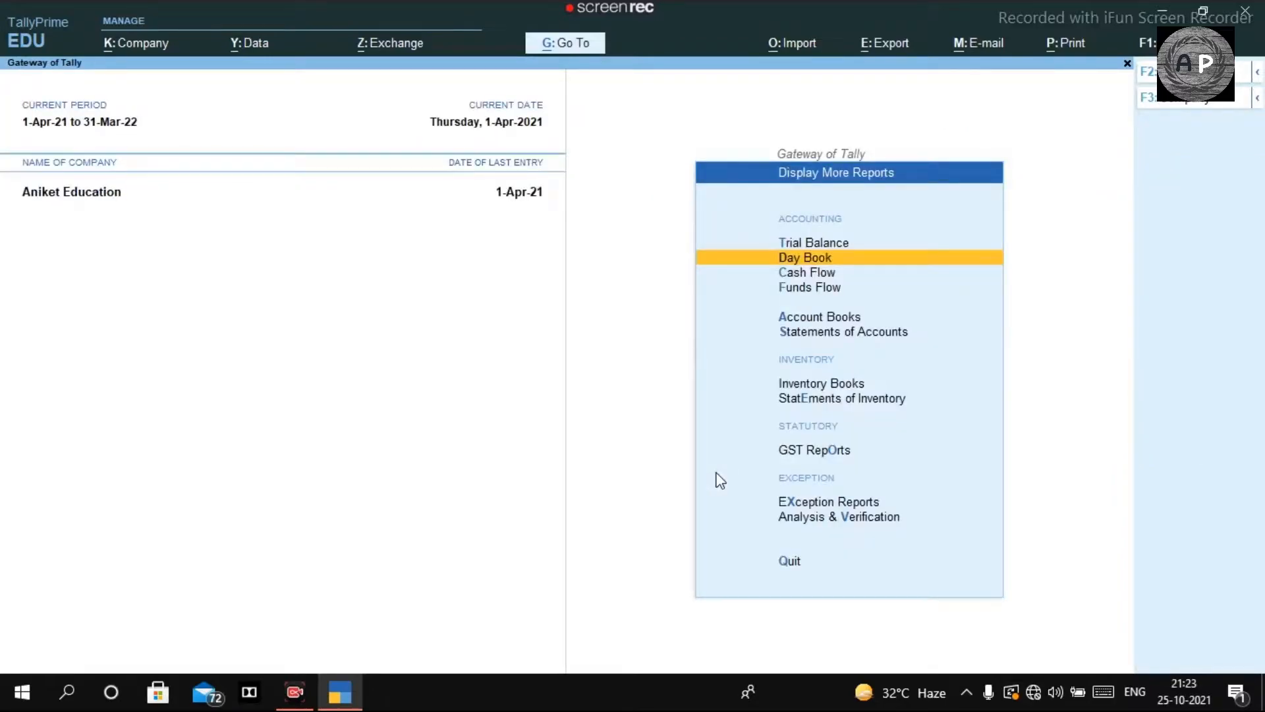
pyautogui.press('Escape')
pyautogui.press('Return')
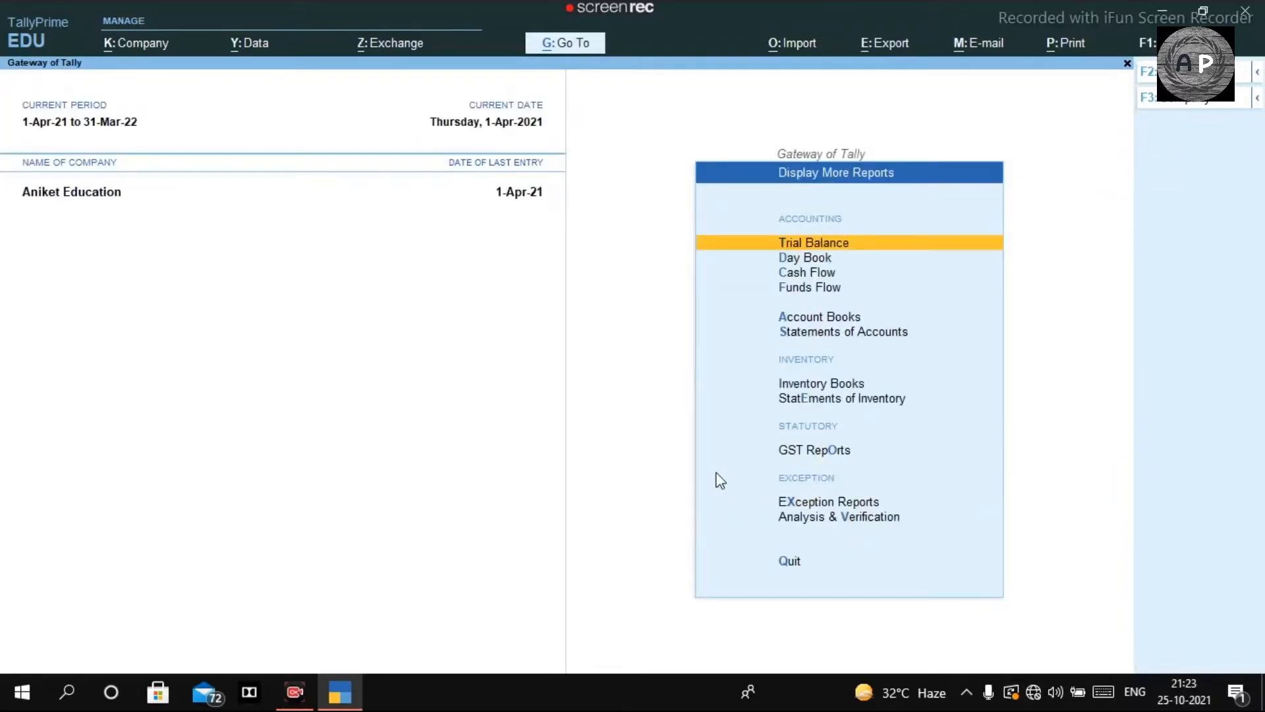
pyautogui.press('d')
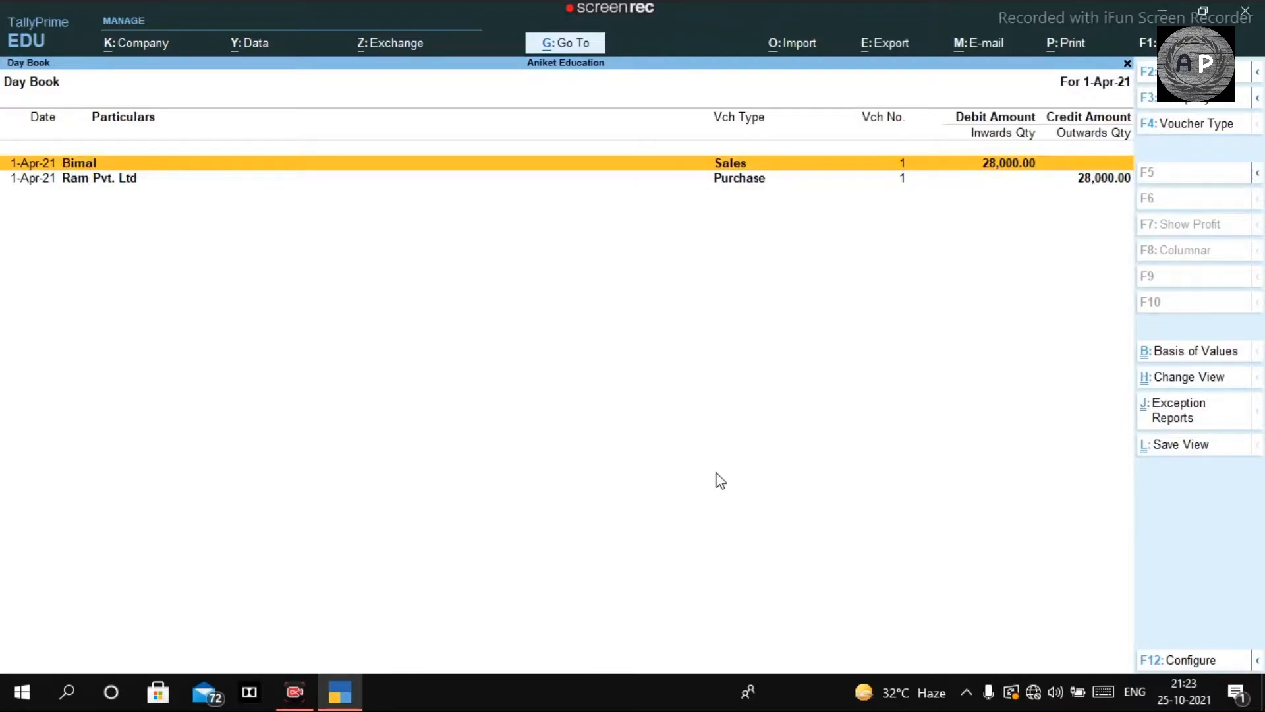
pyautogui.press('Down')
pyautogui.press('Return')
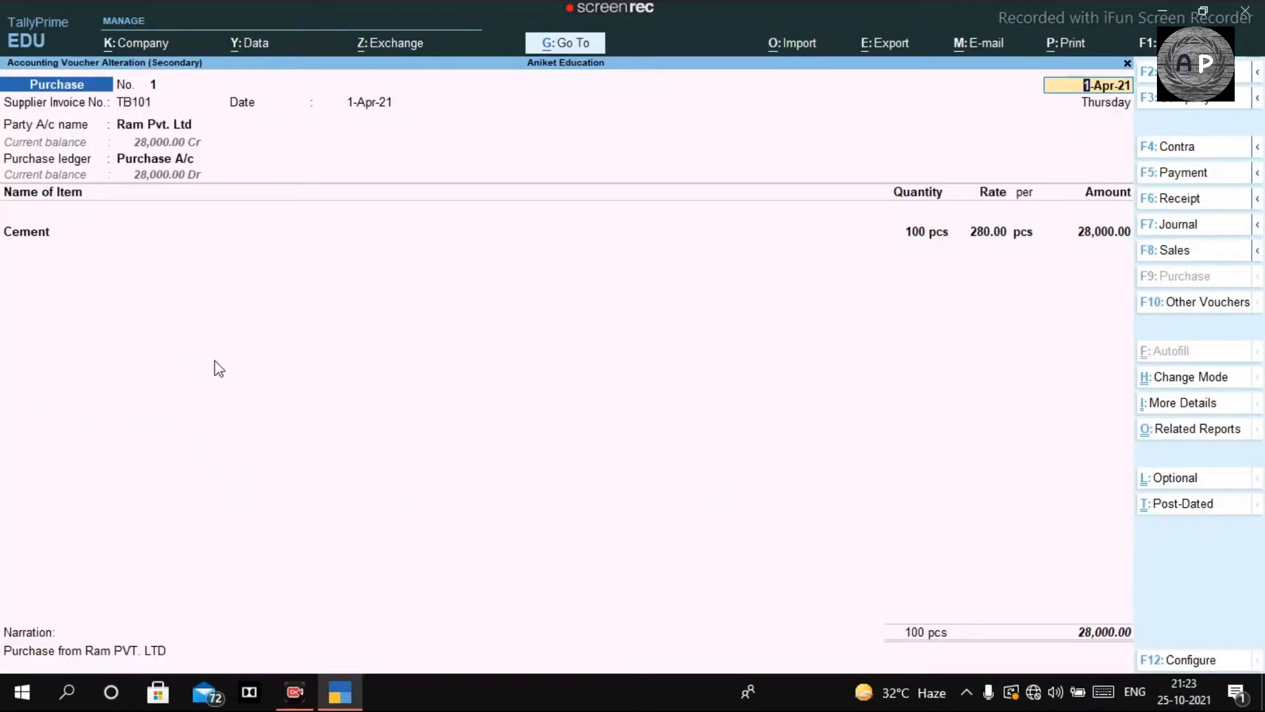
pyautogui.press('BackSpace')
pyautogui.press('Escape')
pyautogui.press('y')
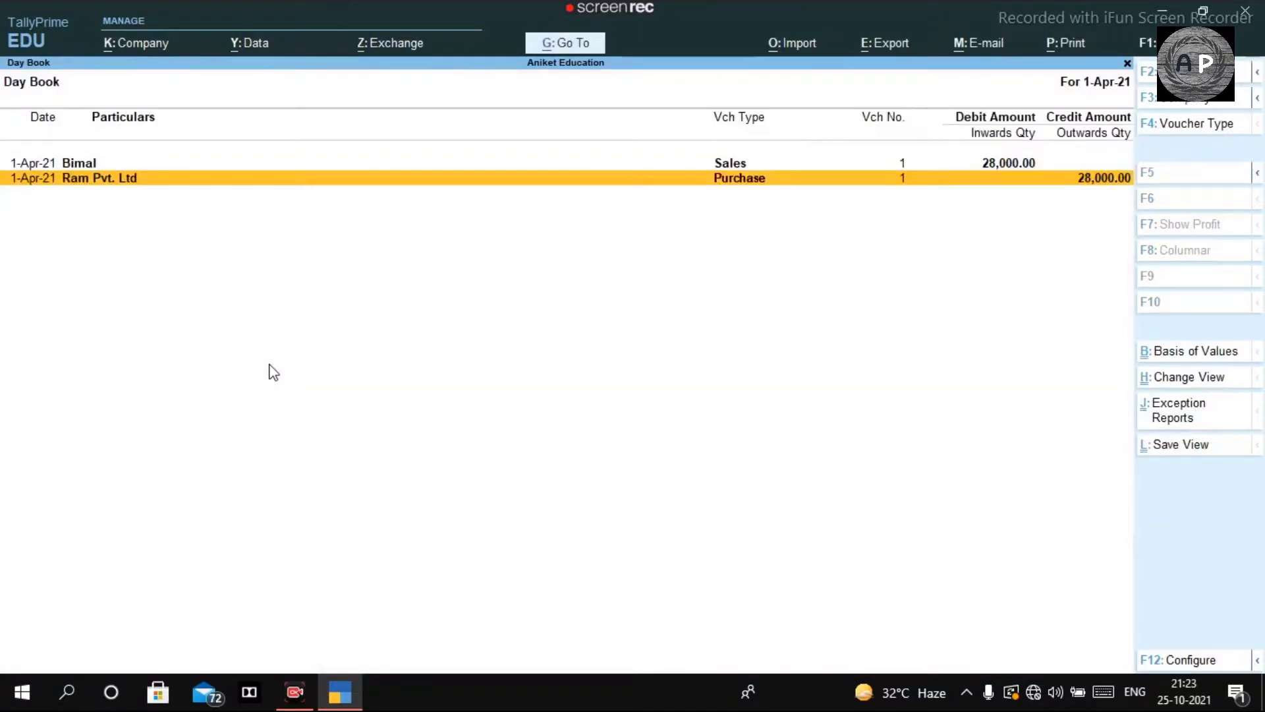
# Step: Review the cement sales voucher in the Day Book without saving changes and return to the Gateway of Tally
pyautogui.press('Up')
pyautogui.press('Return')
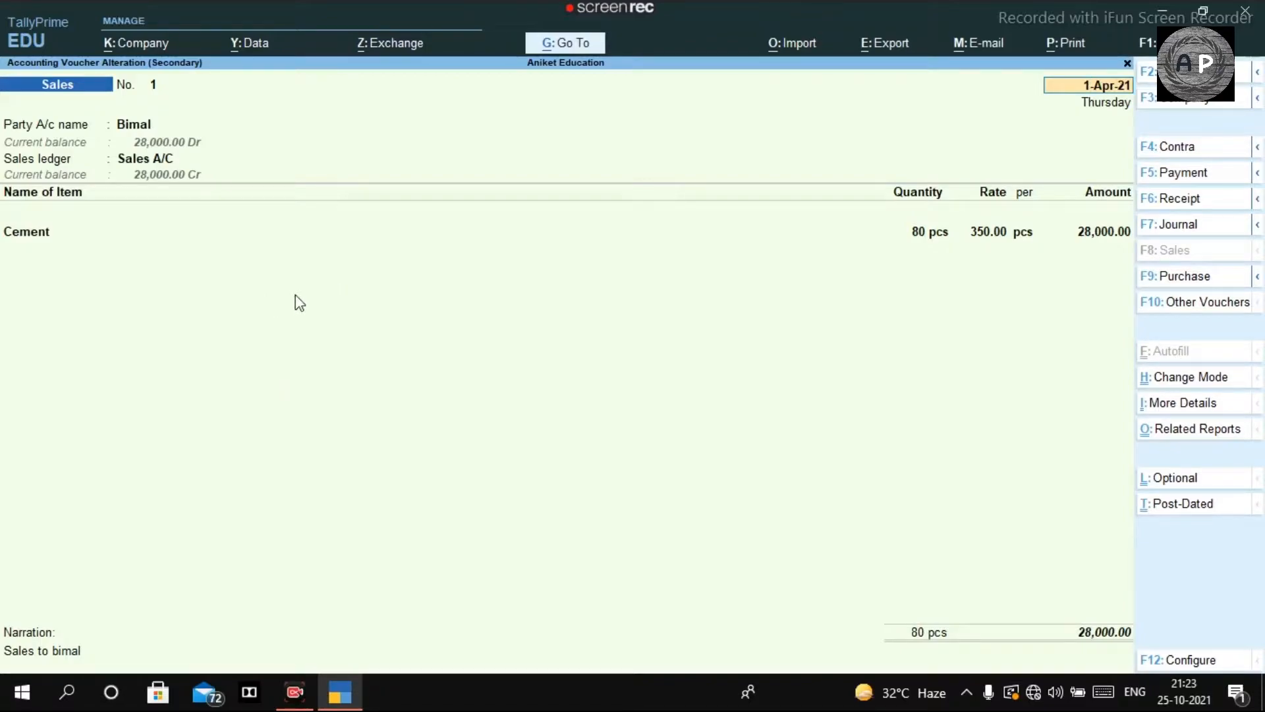
pyautogui.press('BackSpace')
pyautogui.press('Escape')
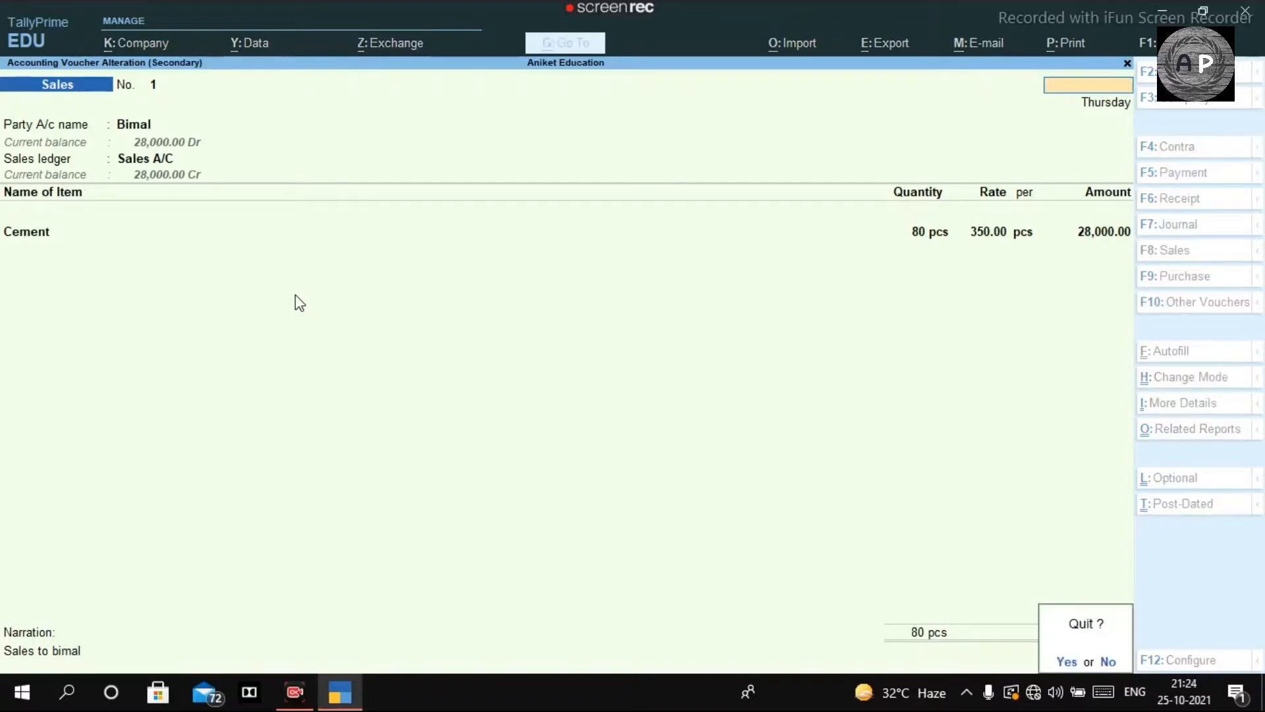
pyautogui.press('y')
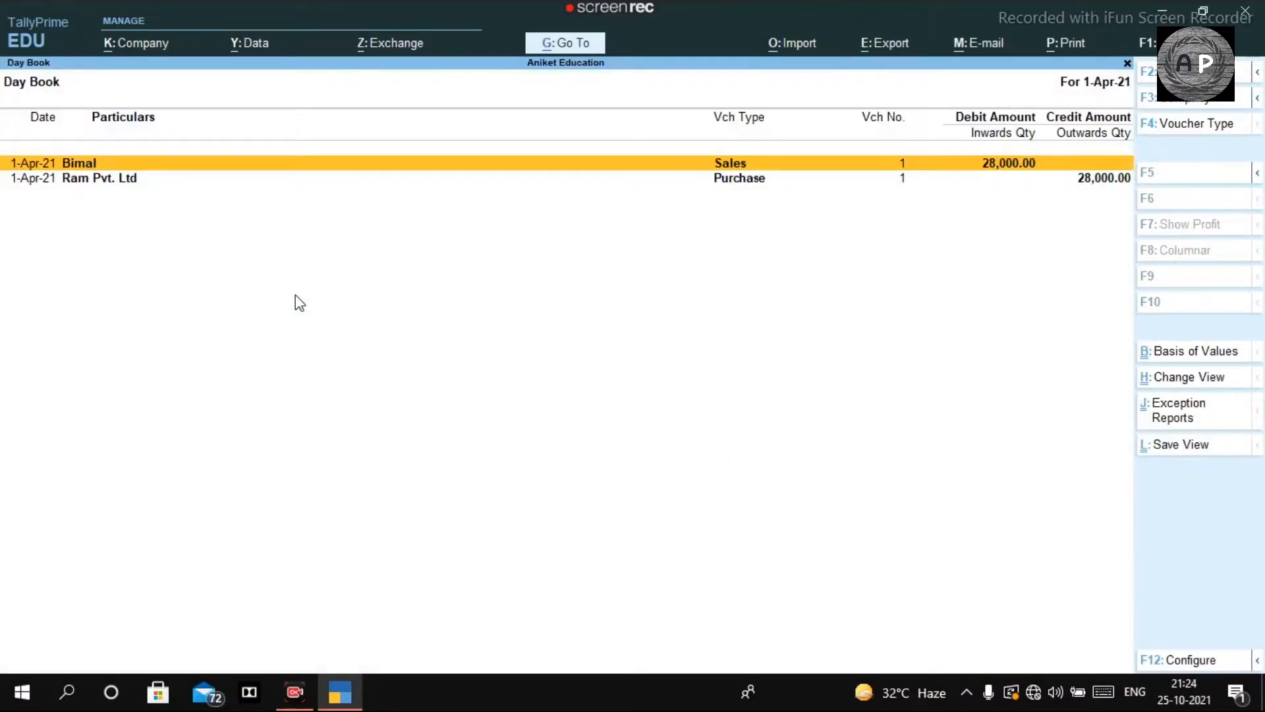
pyautogui.press('Escape')
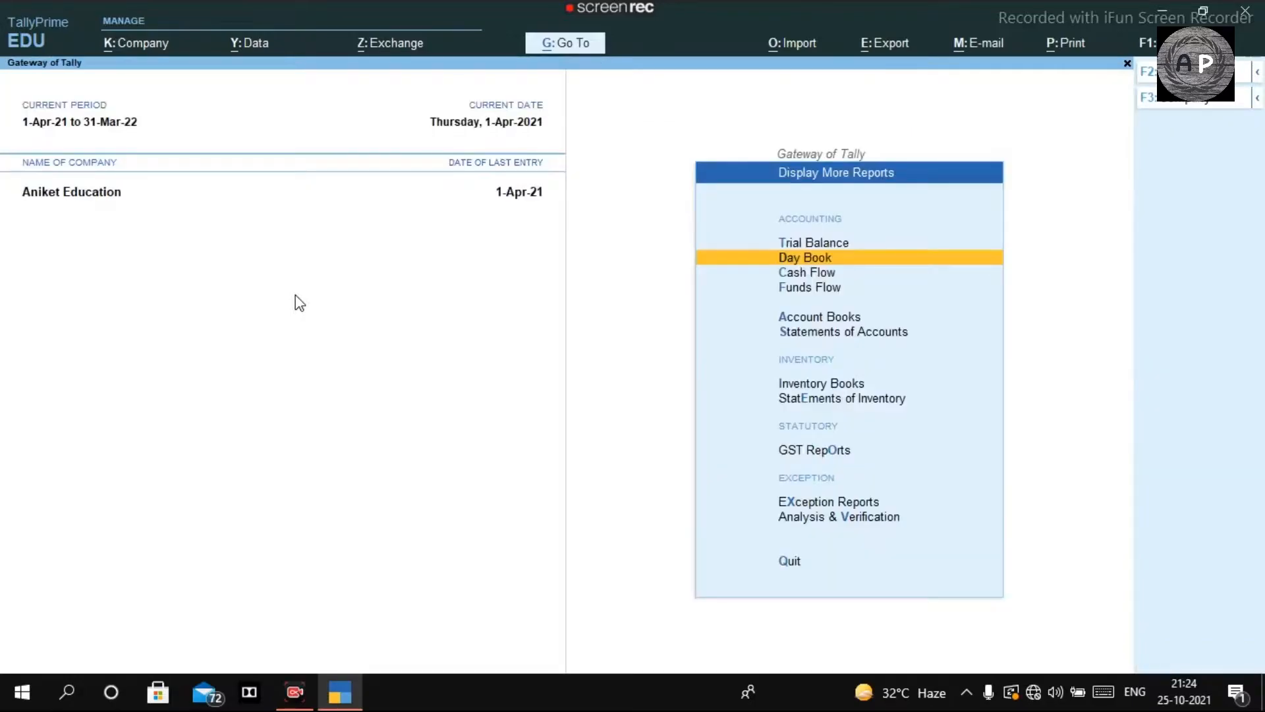
pyautogui.press('Escape')
pyautogui.press('Up')
pyautogui.press('Up')
pyautogui.press('Up')
pyautogui.press('Up')
pyautogui.press('Up')
pyautogui.press('Up')
pyautogui.press('Up')
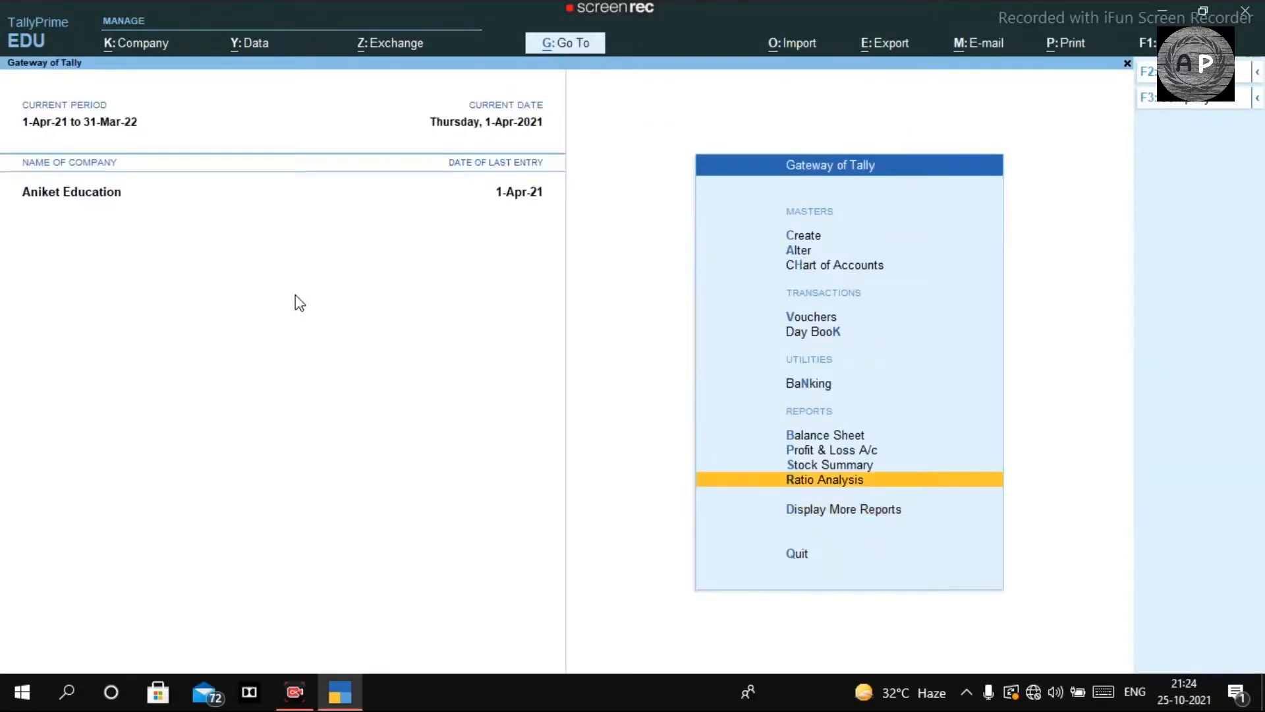
pyautogui.press('Up')
pyautogui.press('Up')
pyautogui.press('Up')
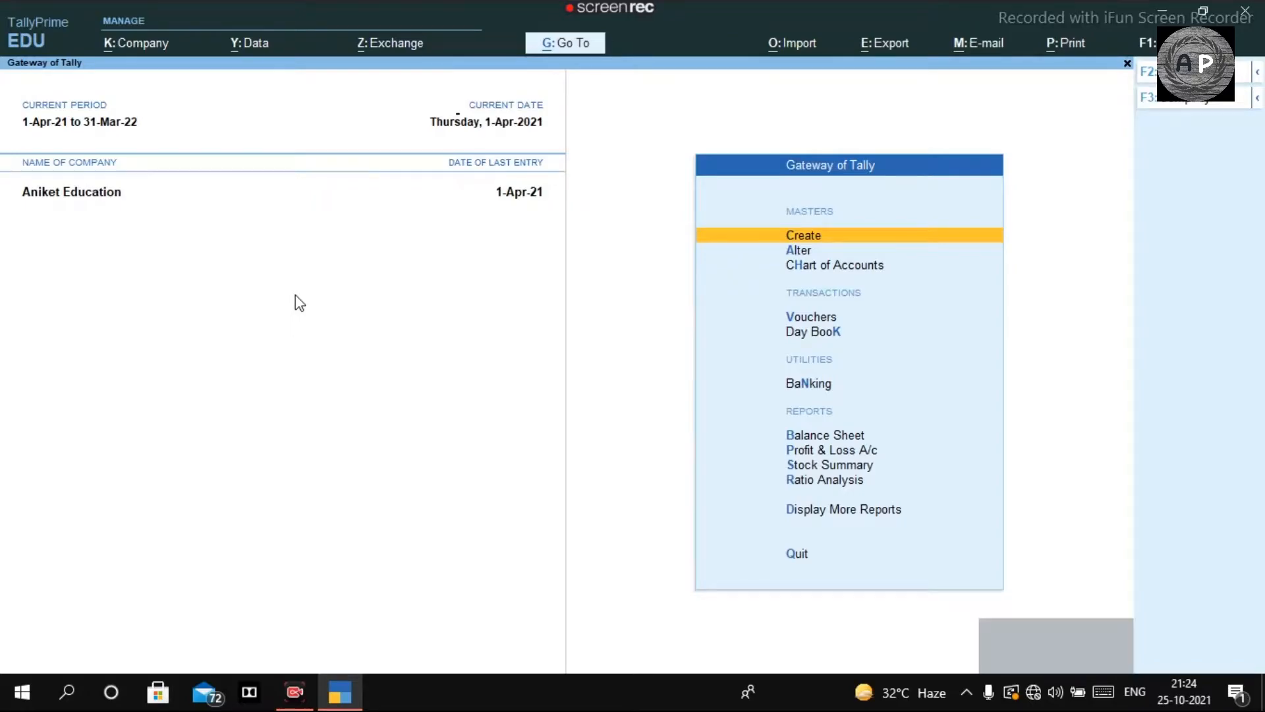
pyautogui.press('Return')
pyautogui.press('Down')
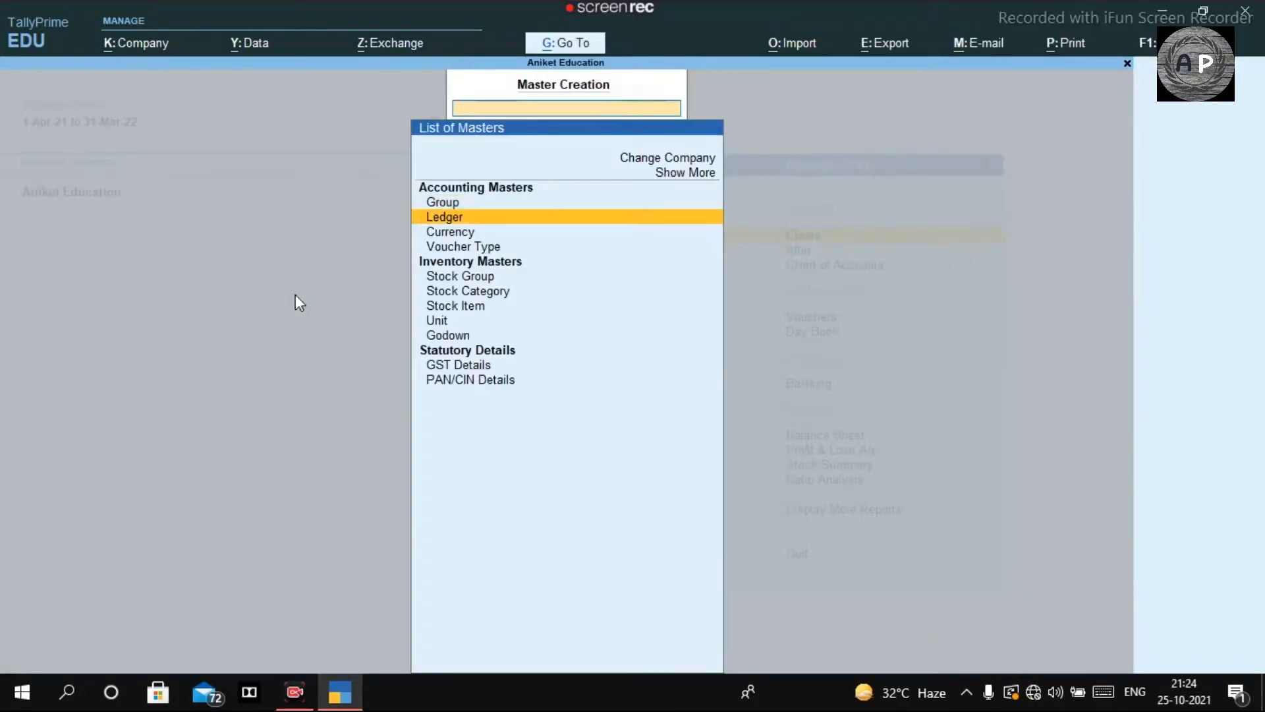
pyautogui.press('Return')
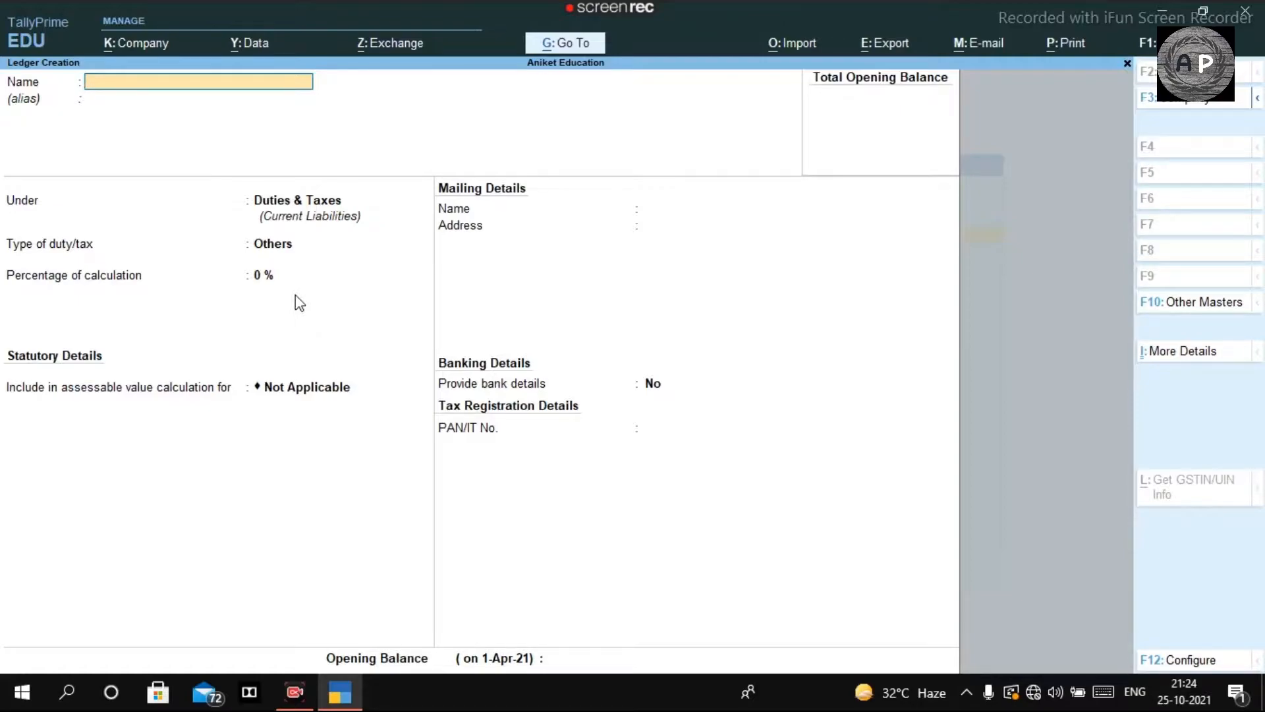
pyautogui.write('Input Cgst')
pyautogui.press('Return')
pyautogui.press('Return')
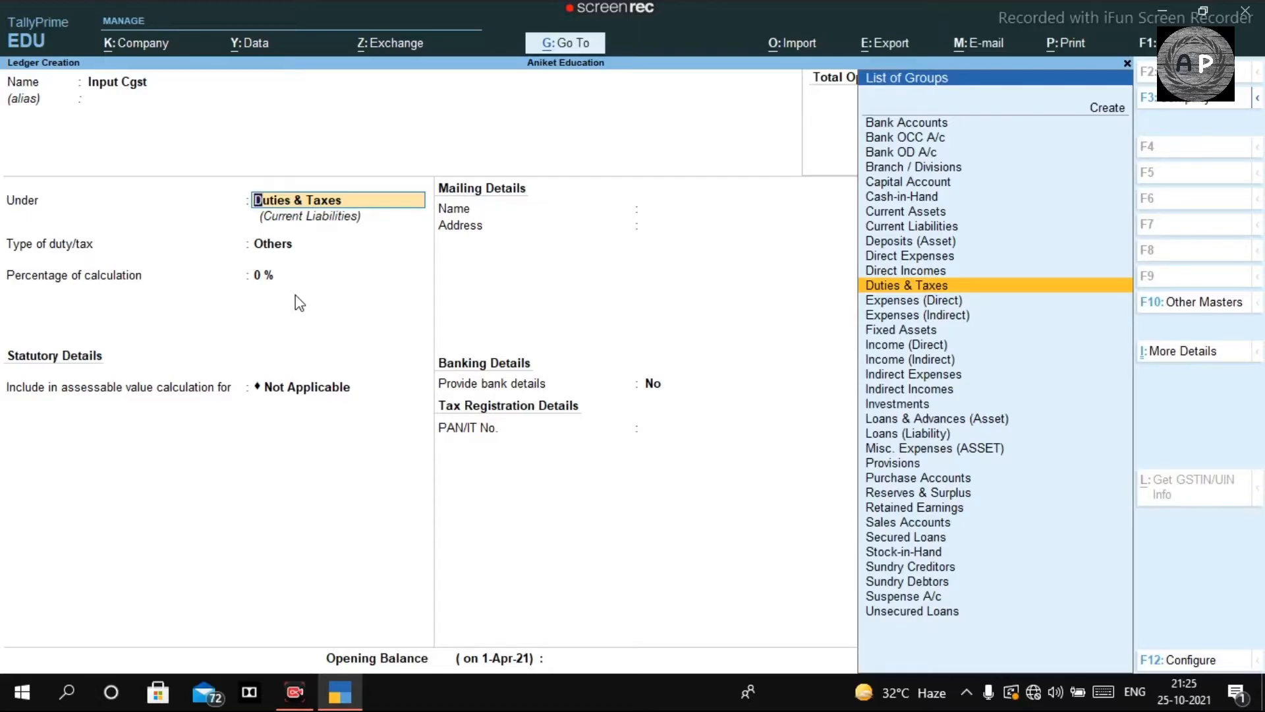
pyautogui.press('Return')
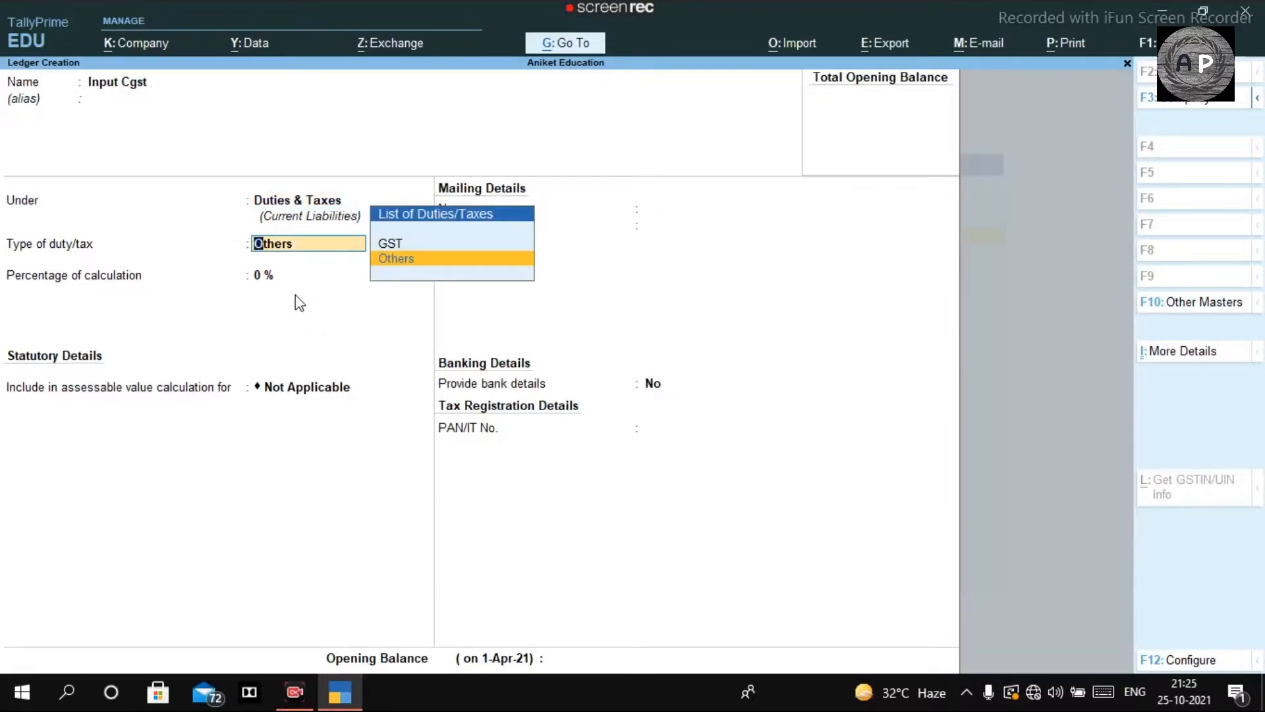
pyautogui.press('Up')
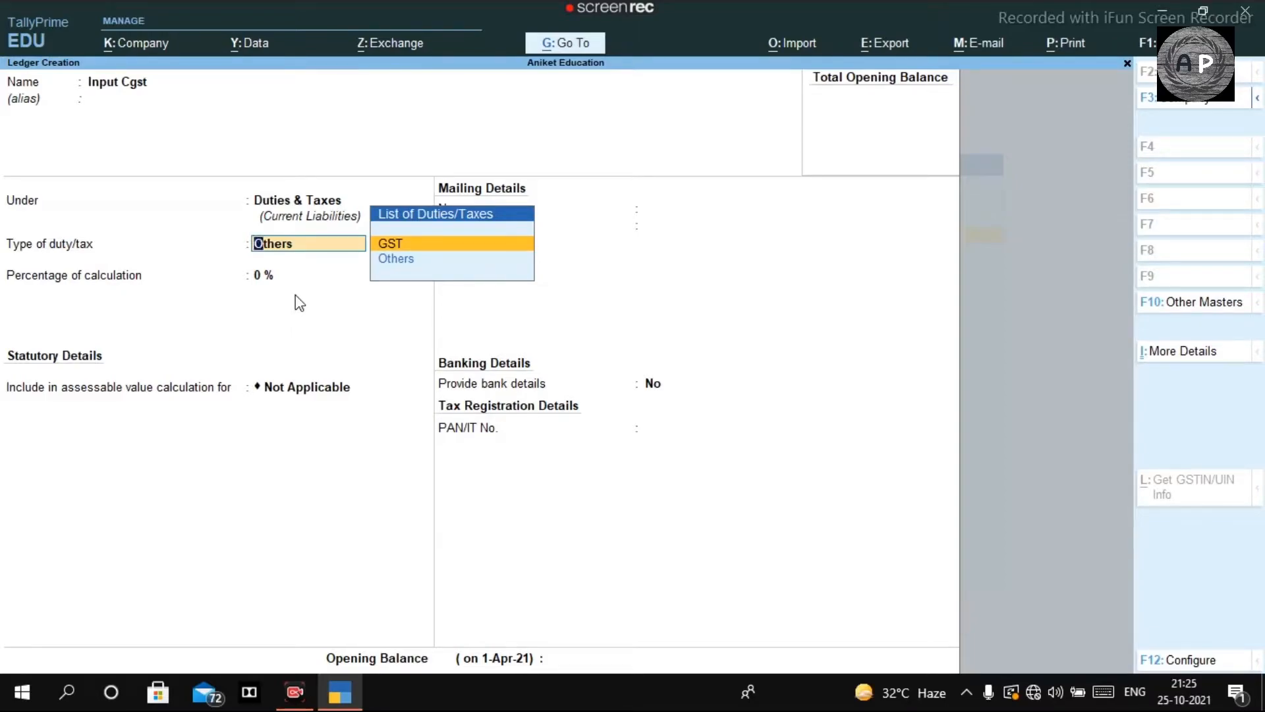
pyautogui.press('Escape')
pyautogui.press('Escape')
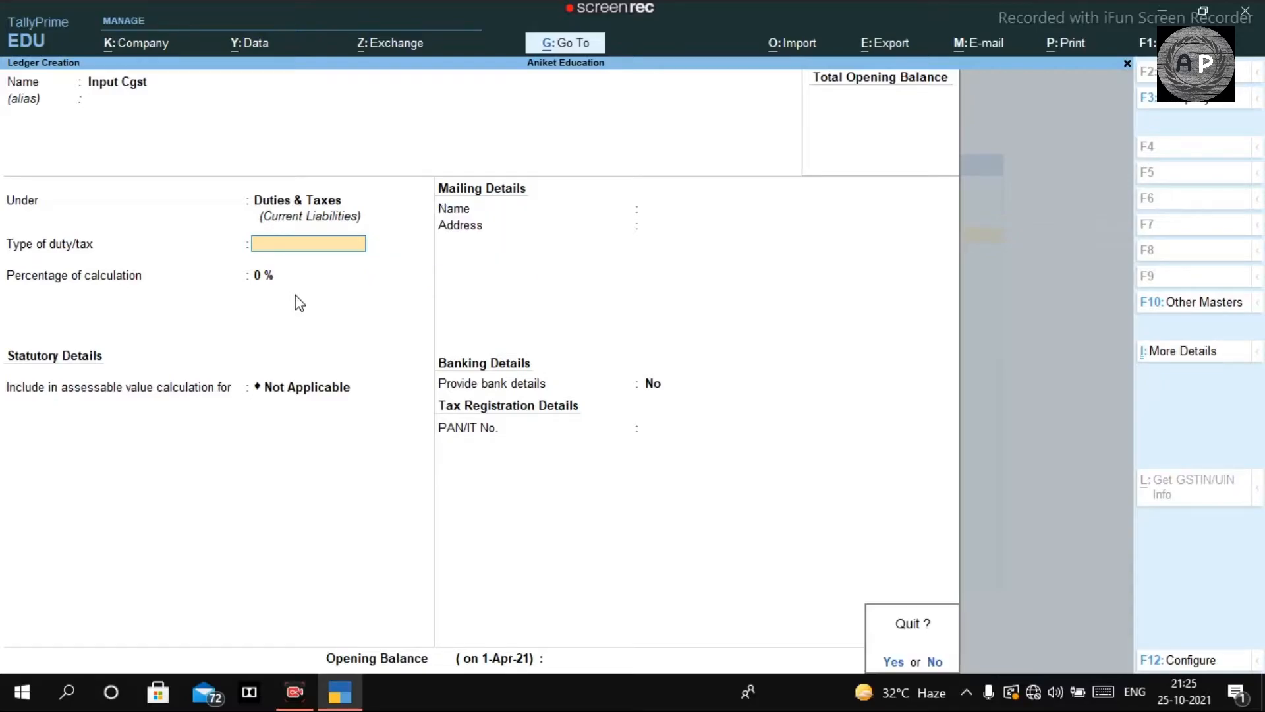
pyautogui.press('y')
pyautogui.press('Escape')
pyautogui.press('Escape')
pyautogui.press('n')
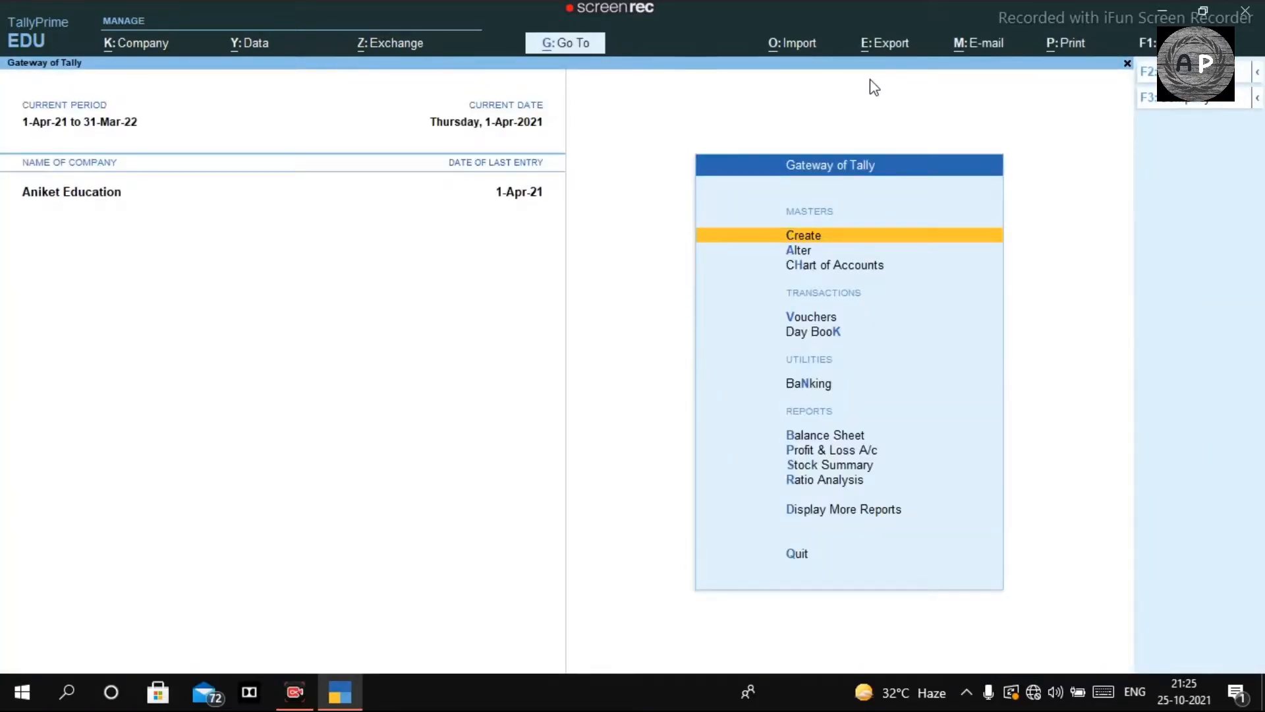
# Step: Check the Enable Goods and Services Tax (GST) setting in the company features and leave without saving changes
pyautogui.click(141, 47)
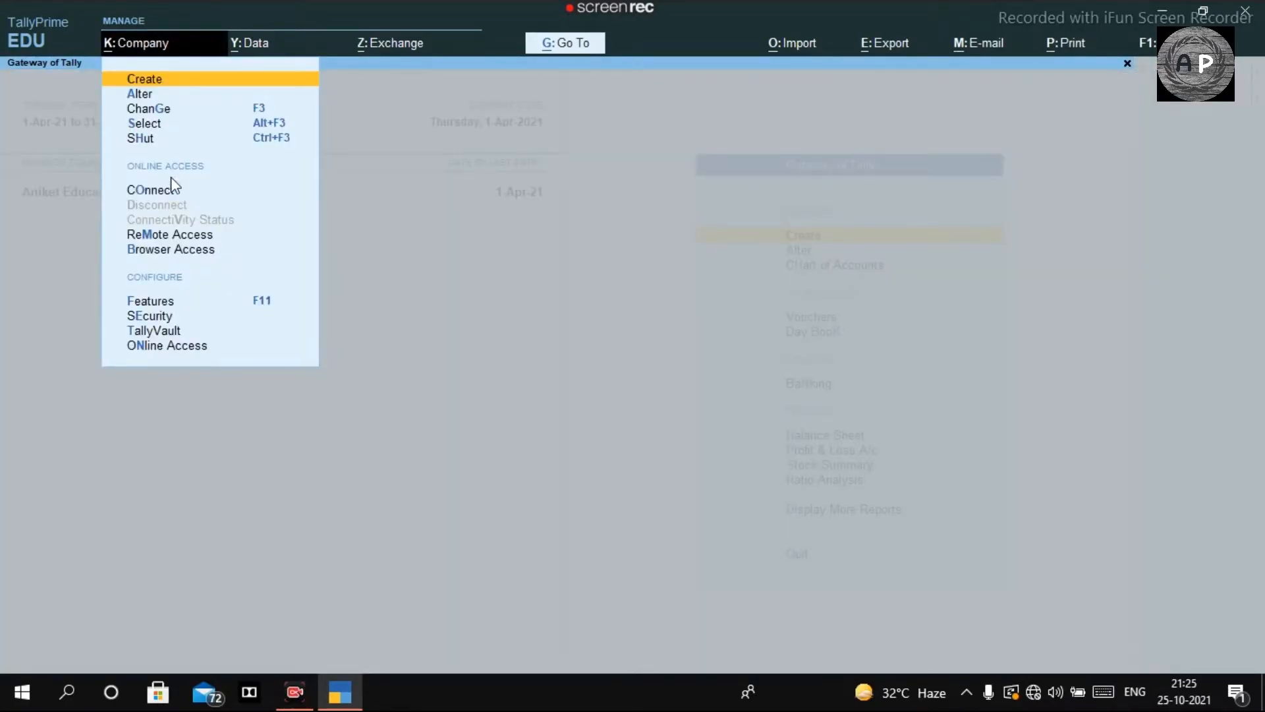
pyautogui.click(158, 305)
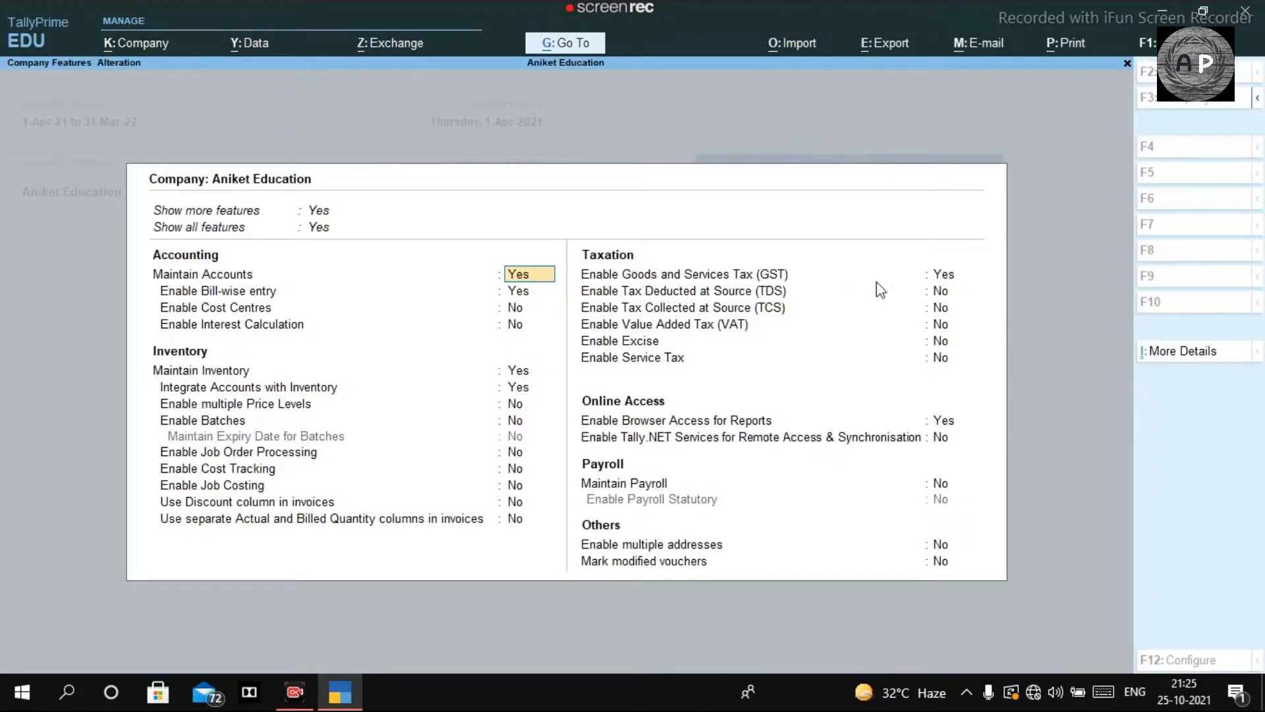
pyautogui.press('Down')
pyautogui.press('Down')
pyautogui.press('Down')
pyautogui.press('Down')
pyautogui.press('Down')
pyautogui.press('Down')
pyautogui.press('Down')
pyautogui.press('Down')
pyautogui.press('Down')
pyautogui.press('Down')
pyautogui.press('Down')
pyautogui.press('Down')
pyautogui.press('Down')
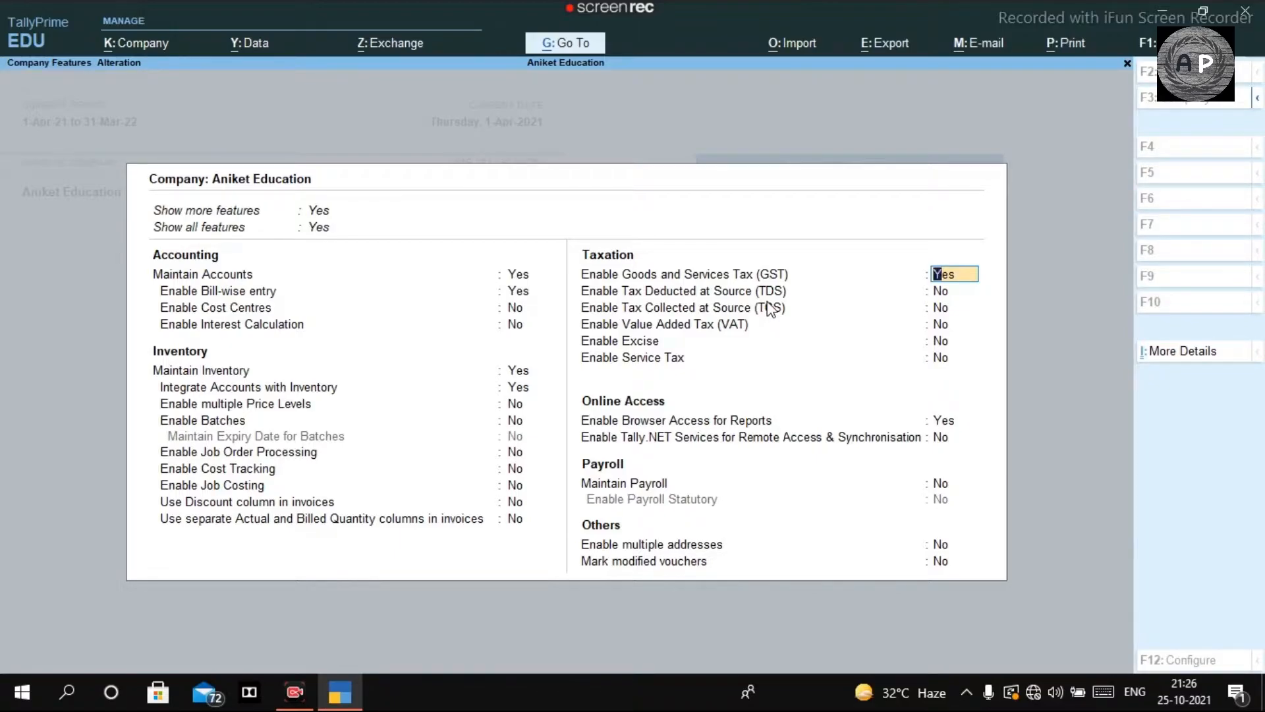
pyautogui.press('BackSpace')
pyautogui.press('Escape')
pyautogui.press('Return')
# Step: Start a new ledger named Input Cgst under the Duties & Taxes group
pyautogui.press('Return')
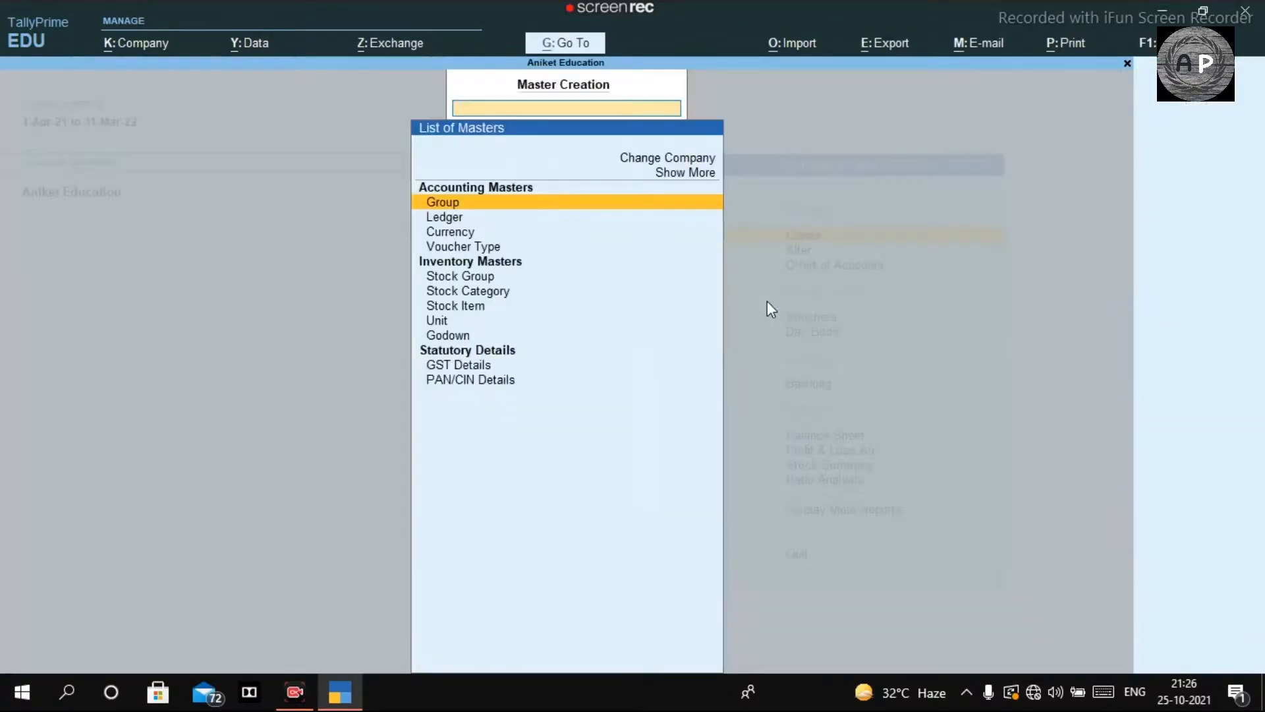
pyautogui.press('Down')
pyautogui.press('Return')
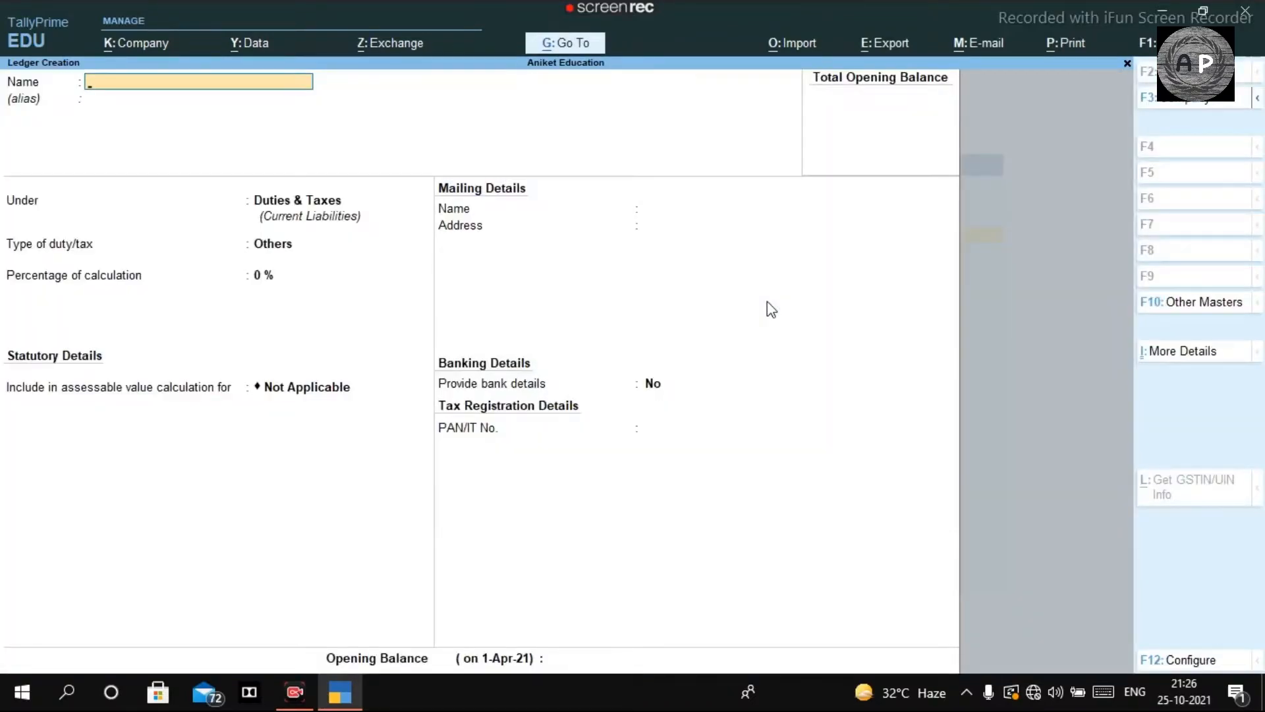
pyautogui.write('Input Cgst')
pyautogui.press('Return')
pyautogui.press('Return')
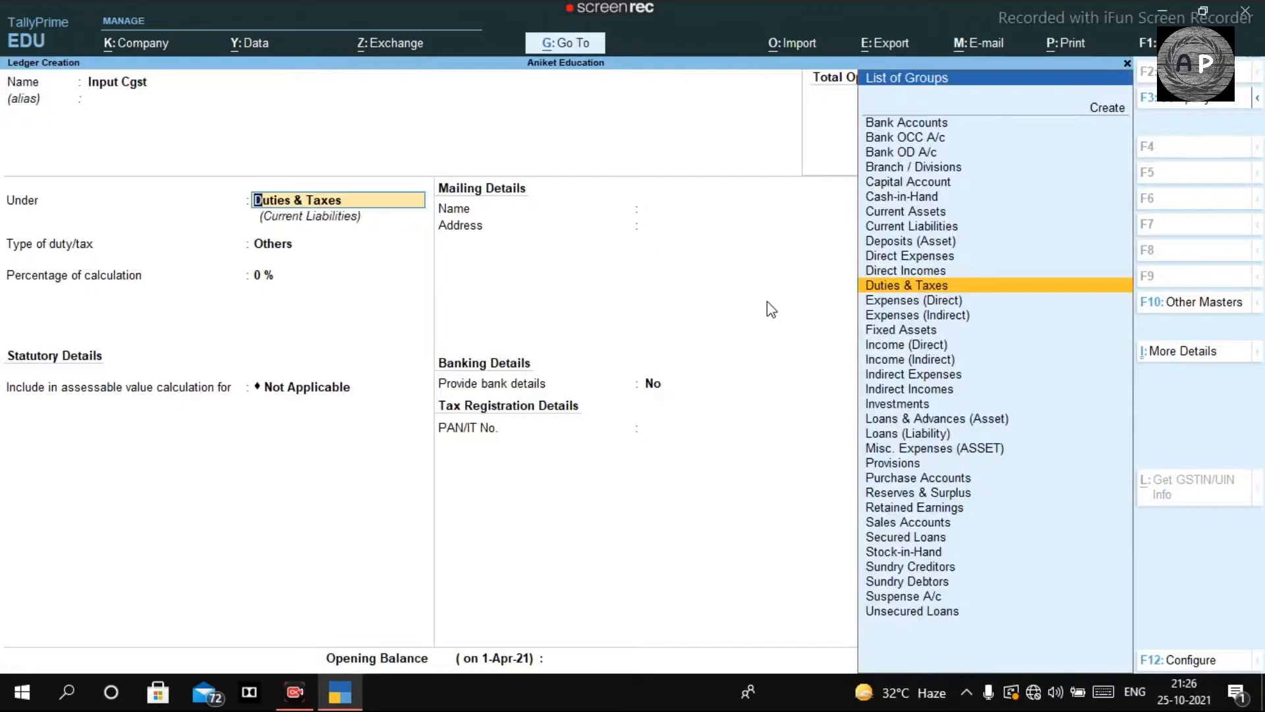
pyautogui.press('Return')
# Step: Set the ledger's duty type to GST and tax type to Central Tax, with rounding Not Applicable, and save it
pyautogui.press('Up')
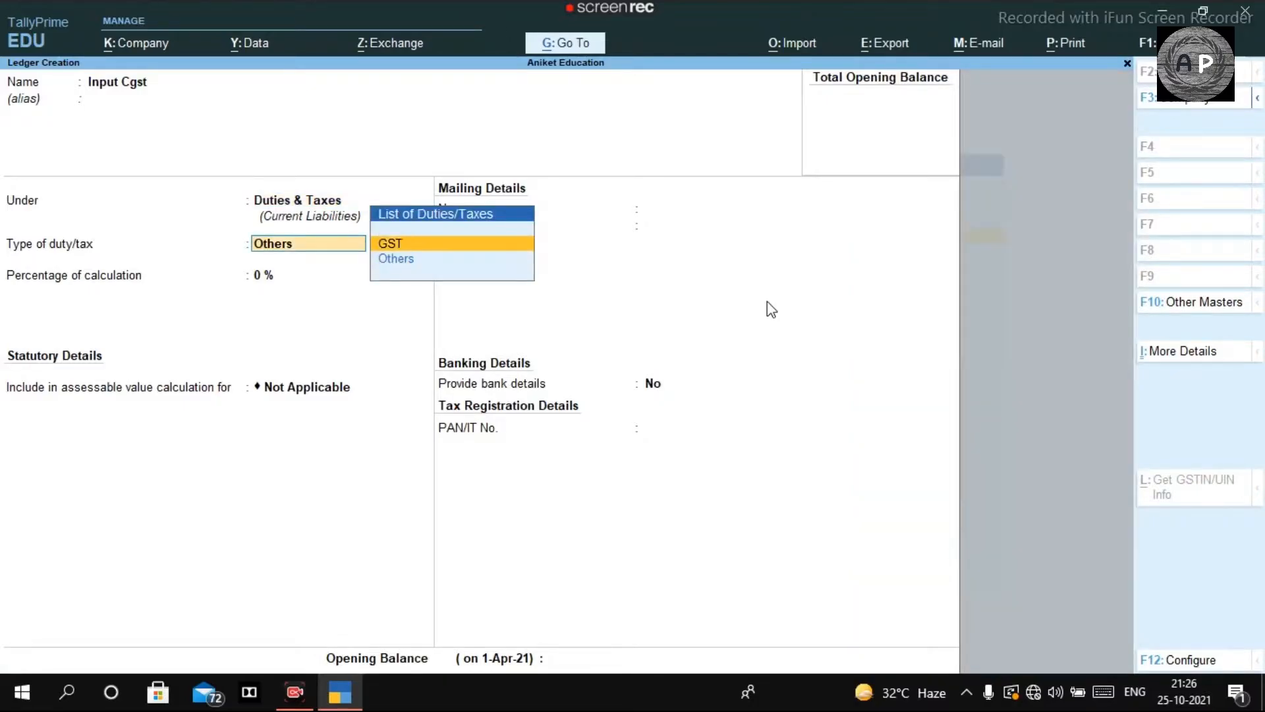
pyautogui.press('Return')
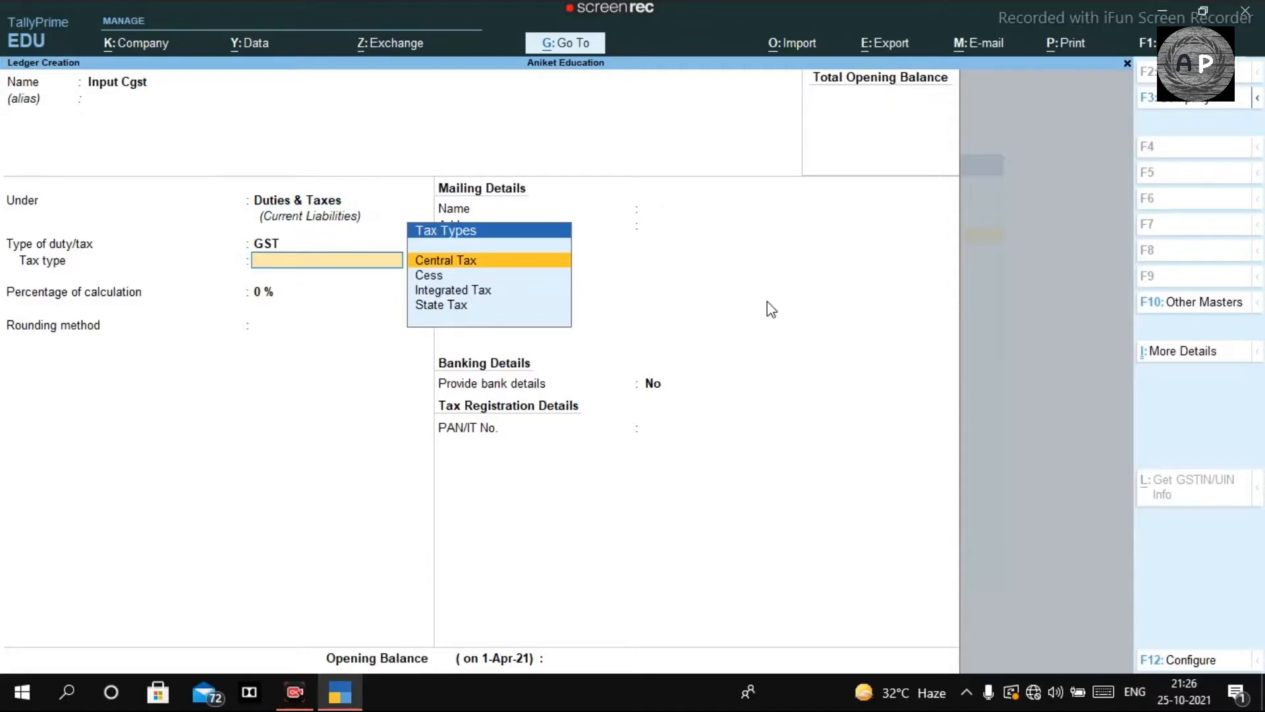
pyautogui.press('Return')
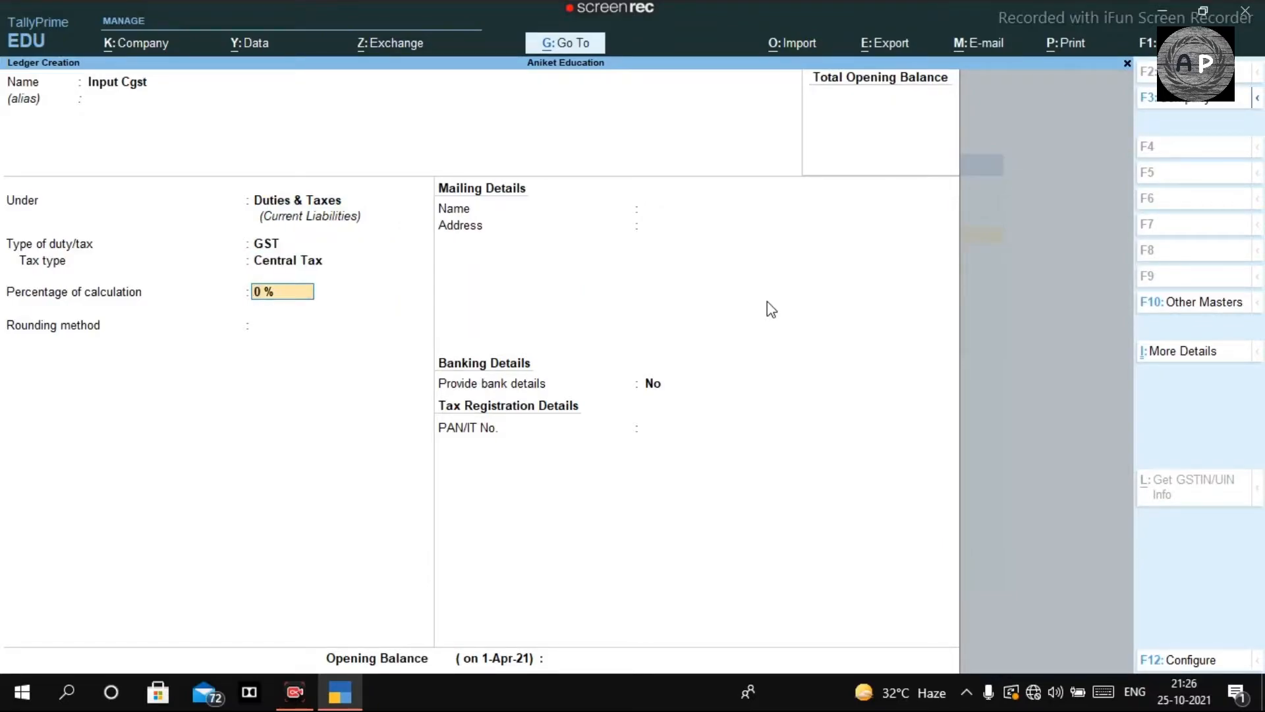
pyautogui.press('Return')
pyautogui.press('Return')
pyautogui.press('Return')
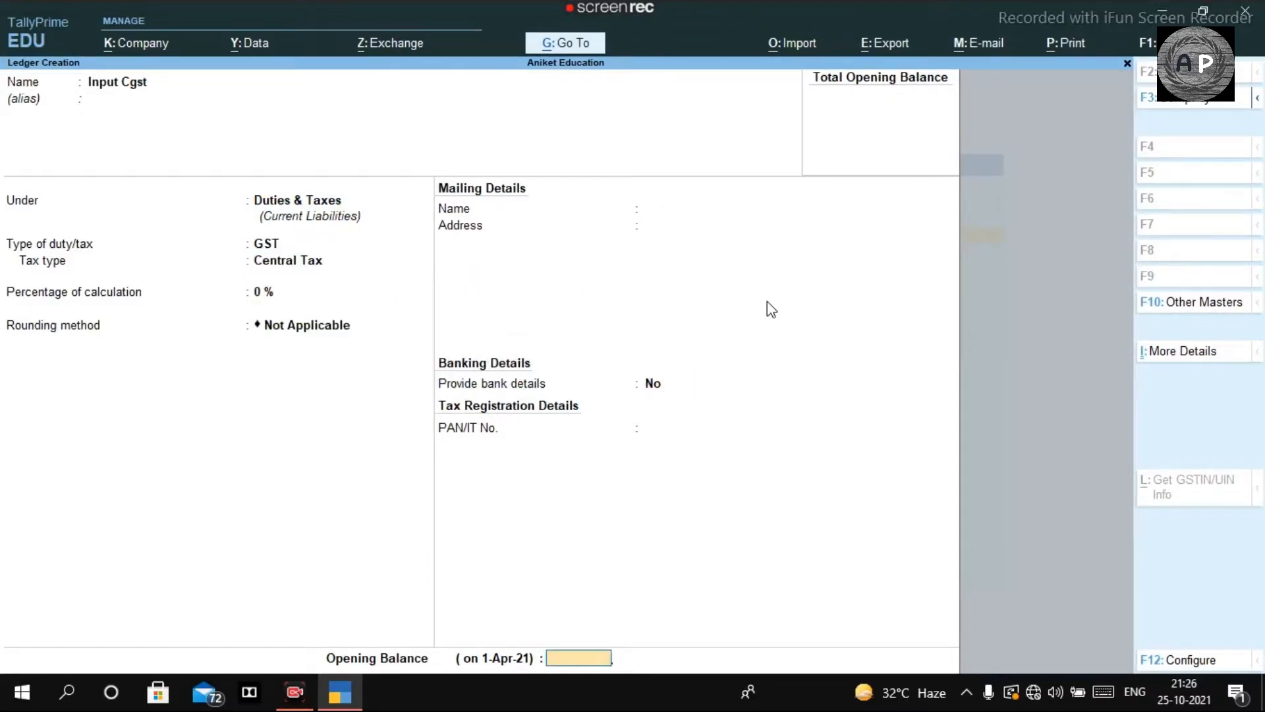
pyautogui.press('Return')
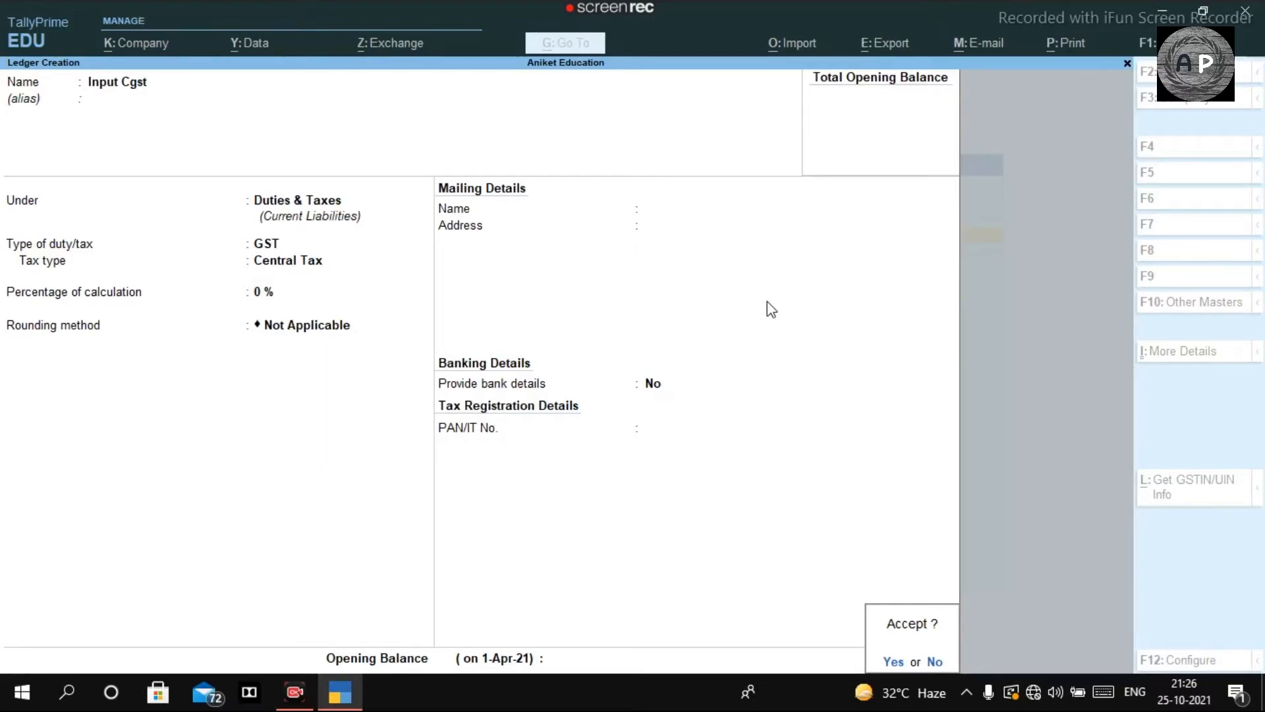
pyautogui.press('y')
# Step: Start another ledger named Input Sgst under the Duties & Taxes group
pyautogui.write('I')
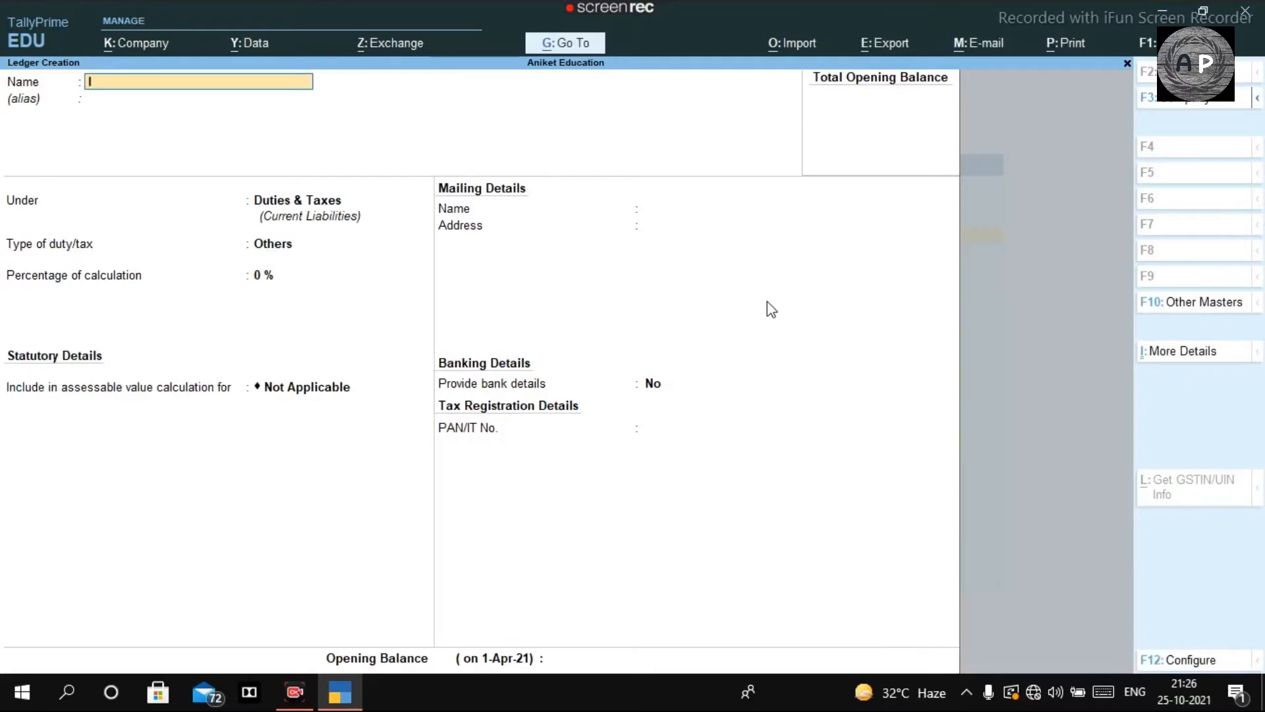
pyautogui.write('nput Sgst')
pyautogui.press('Return')
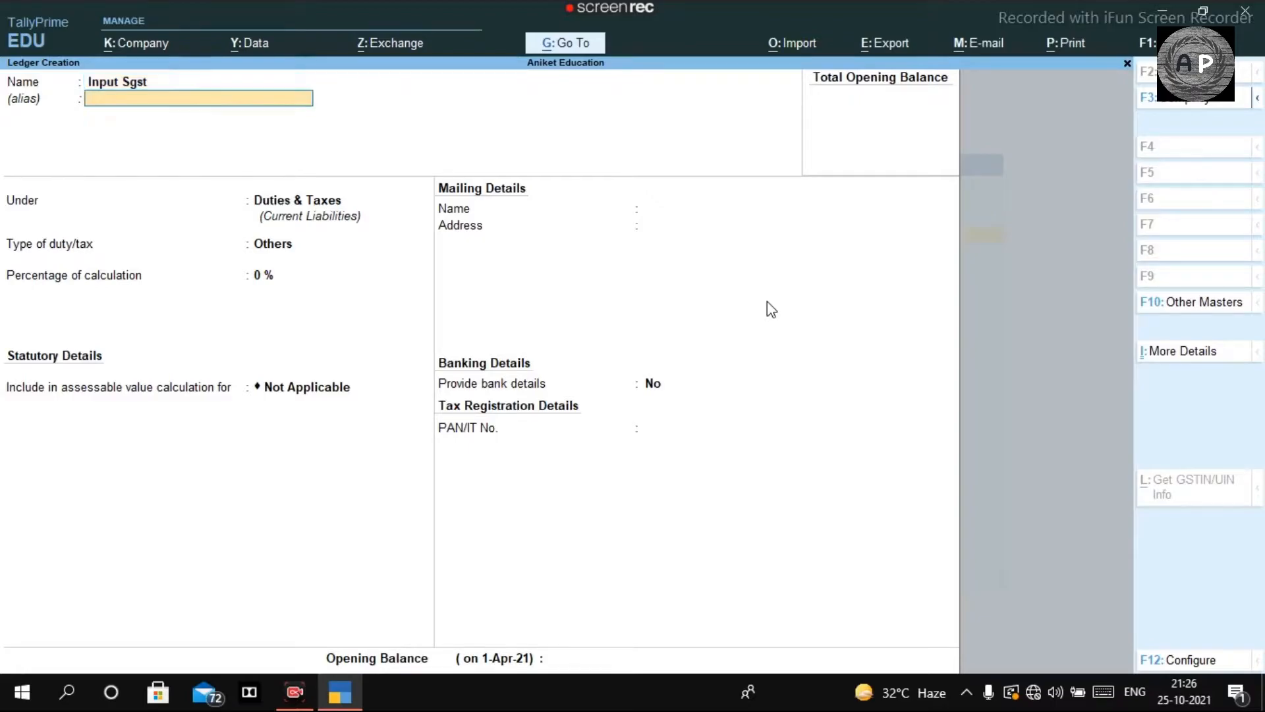
pyautogui.press('Return')
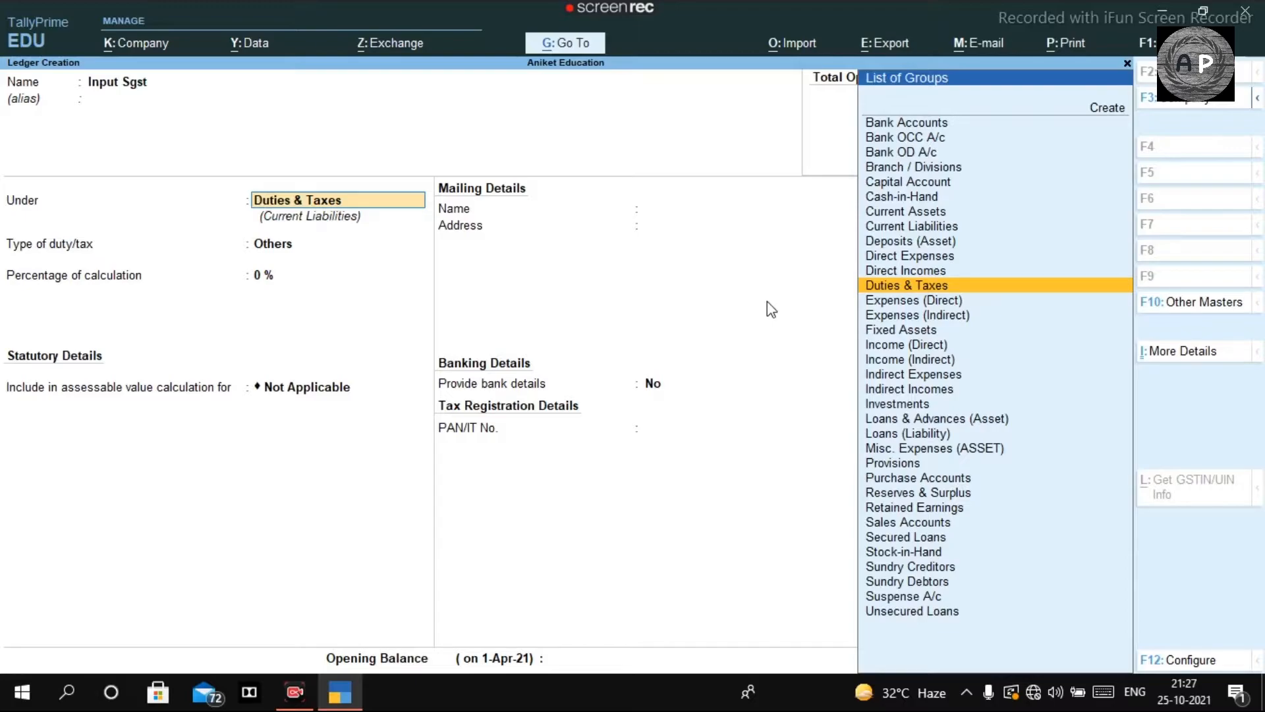
pyautogui.press('Return')
# Step: Set the Input Sgst ledger's duty type to GST and tax type to State Tax, with rounding Not Applicable, and save it
pyautogui.press('Up')
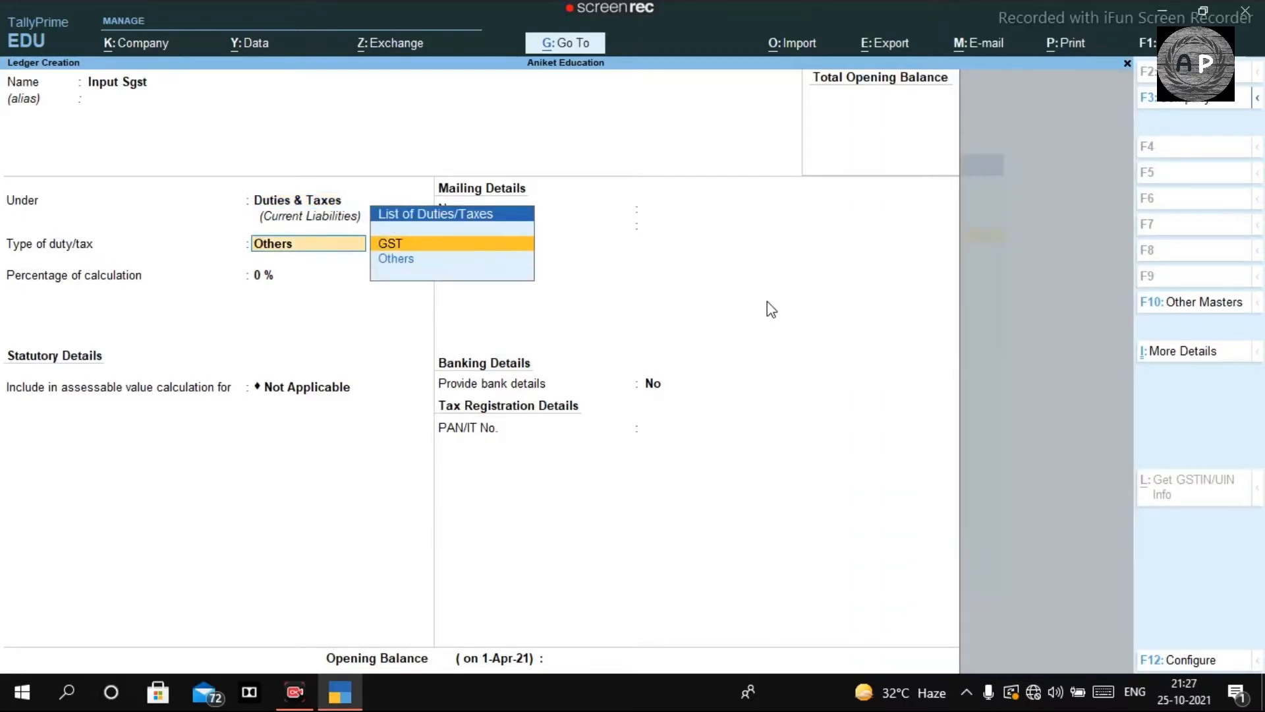
pyautogui.press('Return')
pyautogui.press('Down')
pyautogui.press('Down')
pyautogui.press('Down')
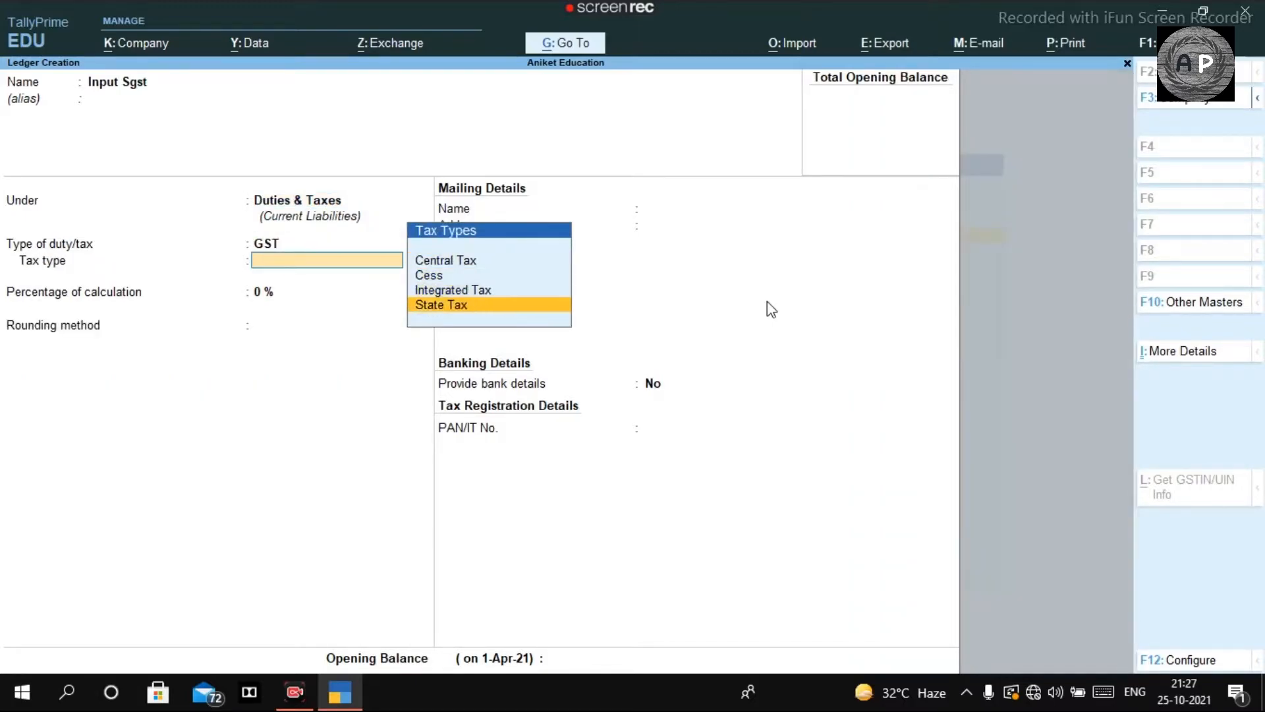
pyautogui.press('Return')
pyautogui.press('Return')
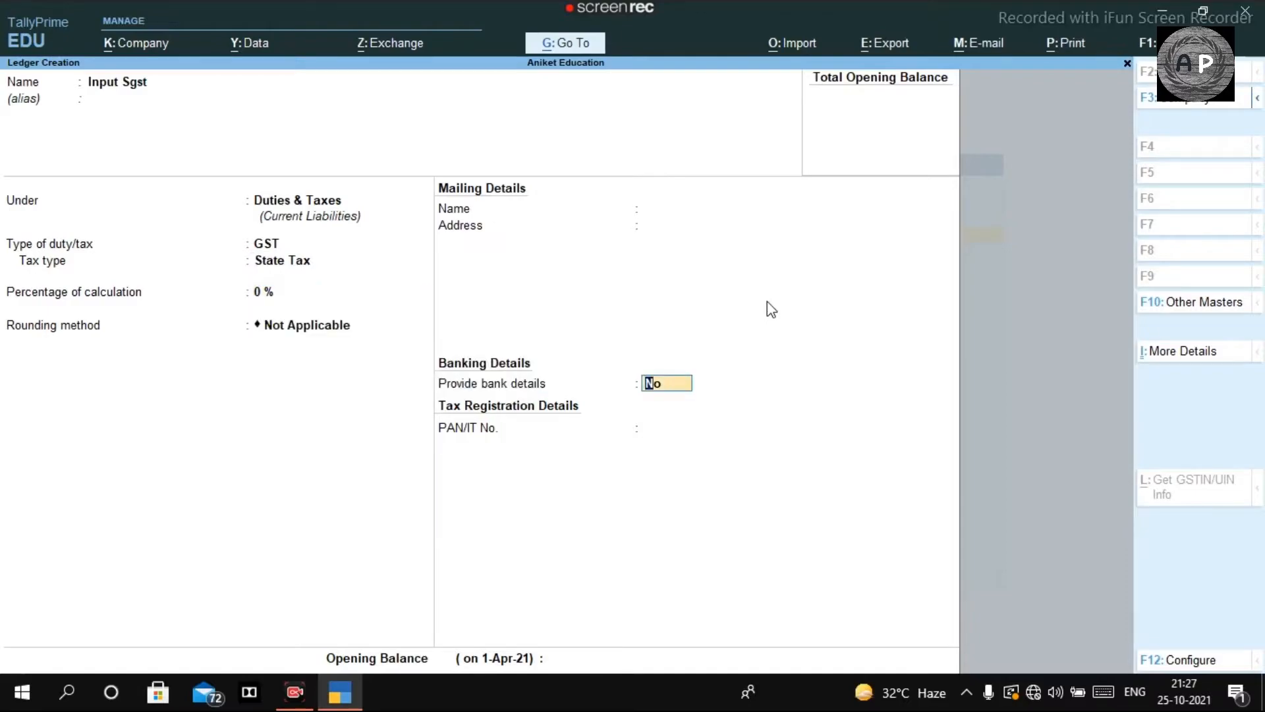
pyautogui.press('Return')
pyautogui.press('Return')
pyautogui.press('Return')
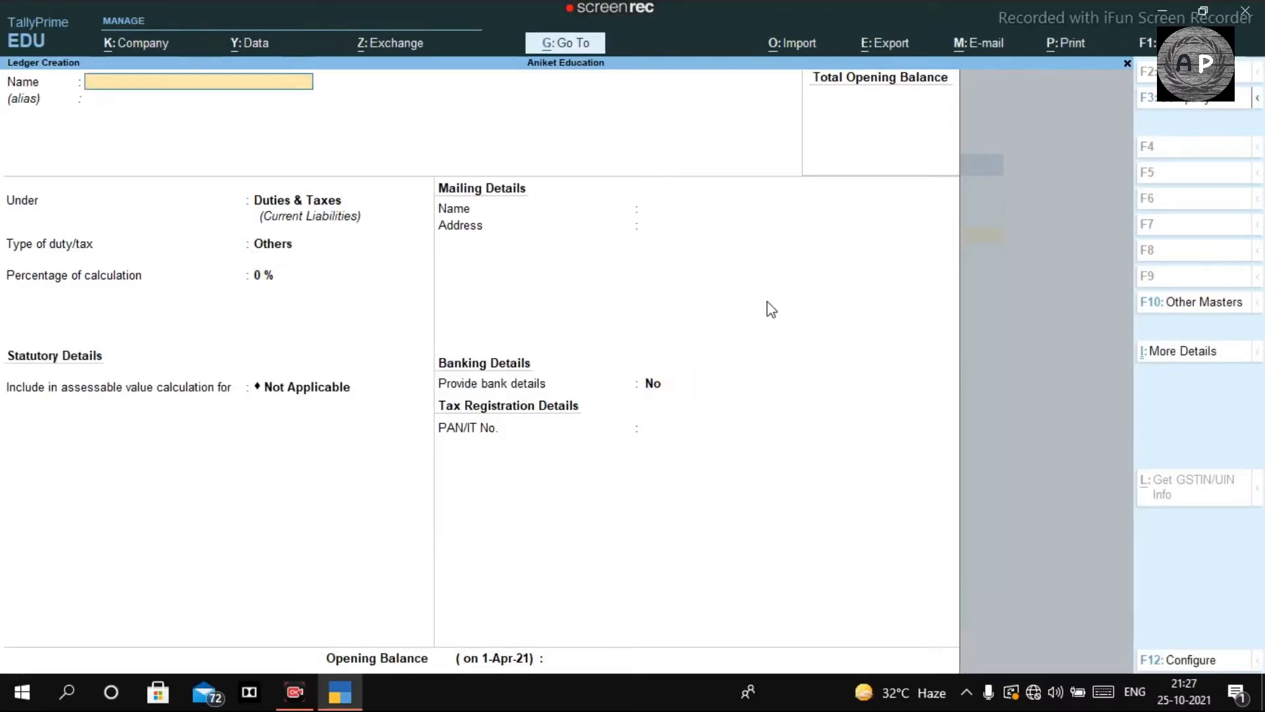
# Step: Start a third ledger named Input Igst under the Duties & Taxes group
pyautogui.write('Input Igst')
pyautogui.press('Return')
pyautogui.press('Return')
pyautogui.press('Return')
# Step: Set the Input Igst ledger's duty type to GST and tax type to Integrated Tax, with rounding Not Applicable, and save it
pyautogui.press('Up')
pyautogui.press('Return')
pyautogui.press('Down')
pyautogui.press('Down')
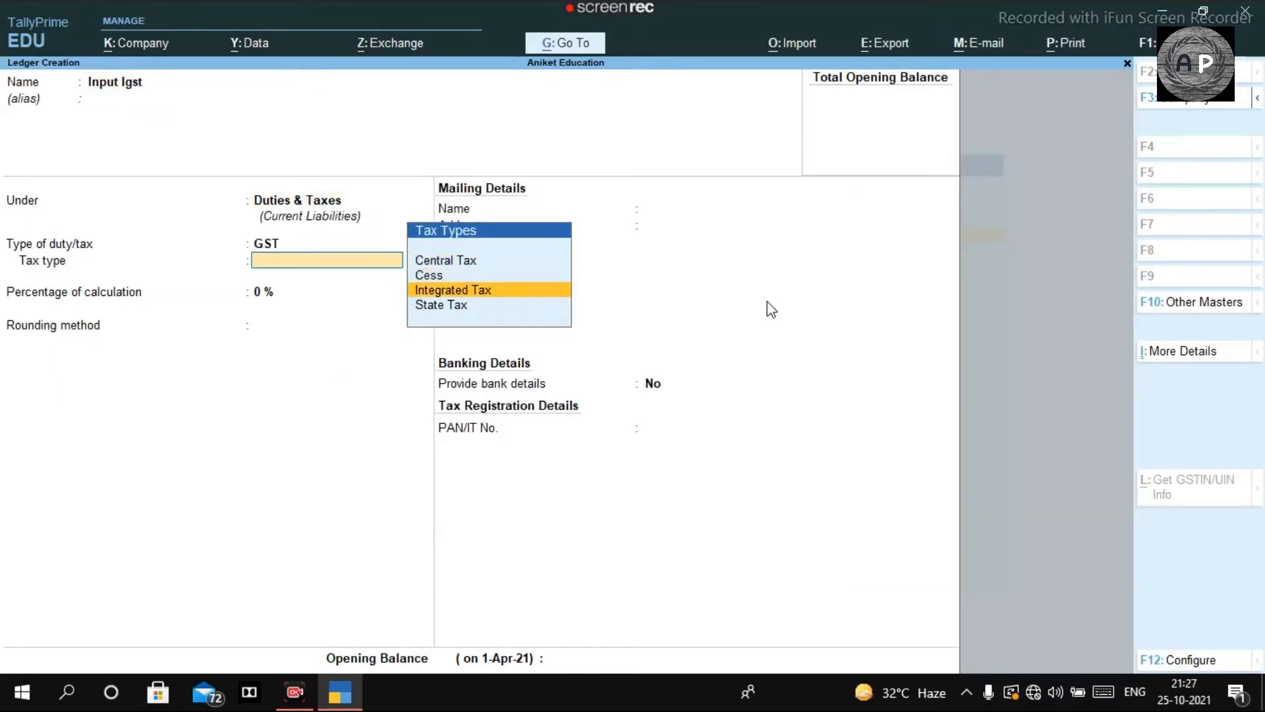
pyautogui.press('Return')
pyautogui.press('Return')
pyautogui.press('Return')
pyautogui.press('Return')
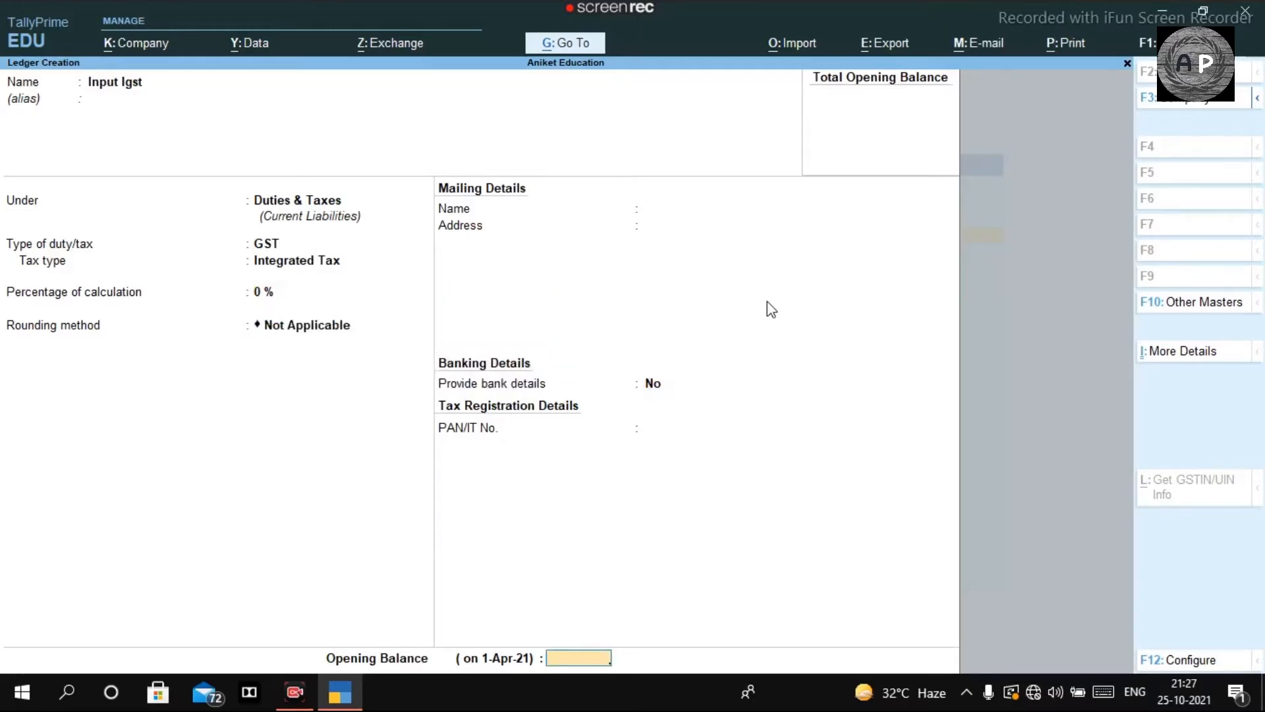
pyautogui.press('Return')
pyautogui.press('Return')
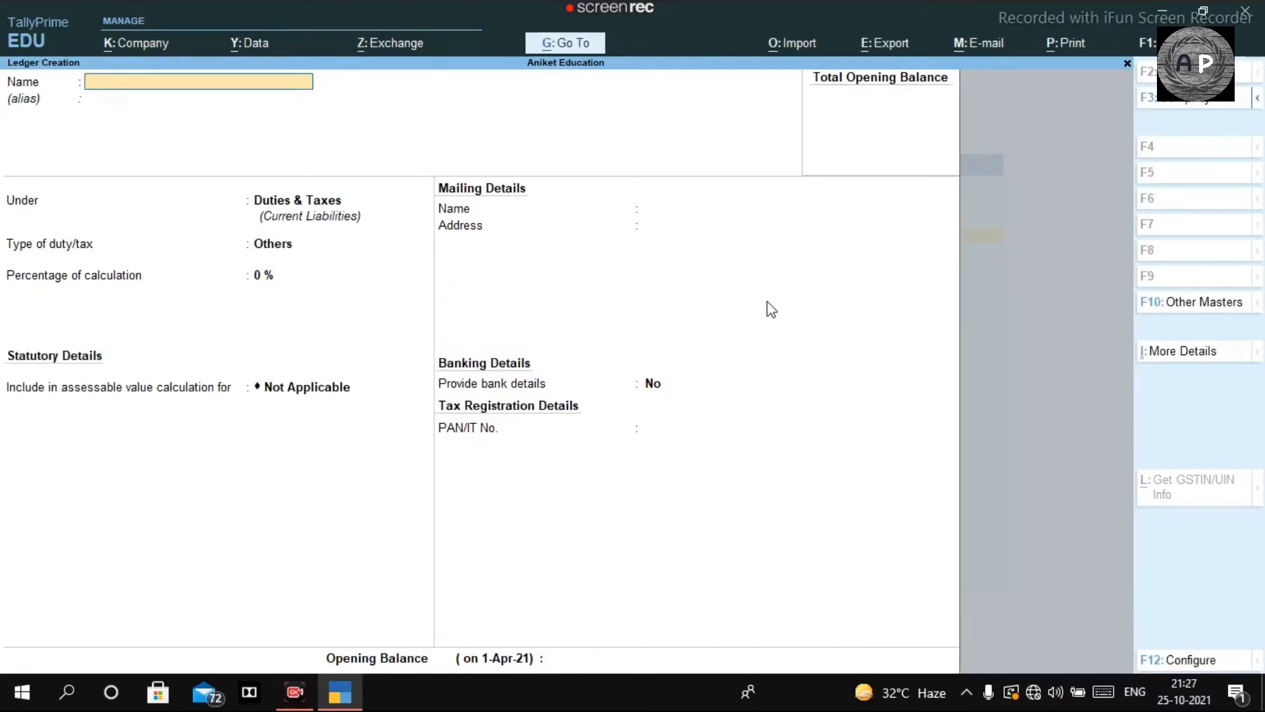
# Step: Leave ledger creation and open the Day Book for Aniket Education
pyautogui.press('Escape')
pyautogui.press('Escape')
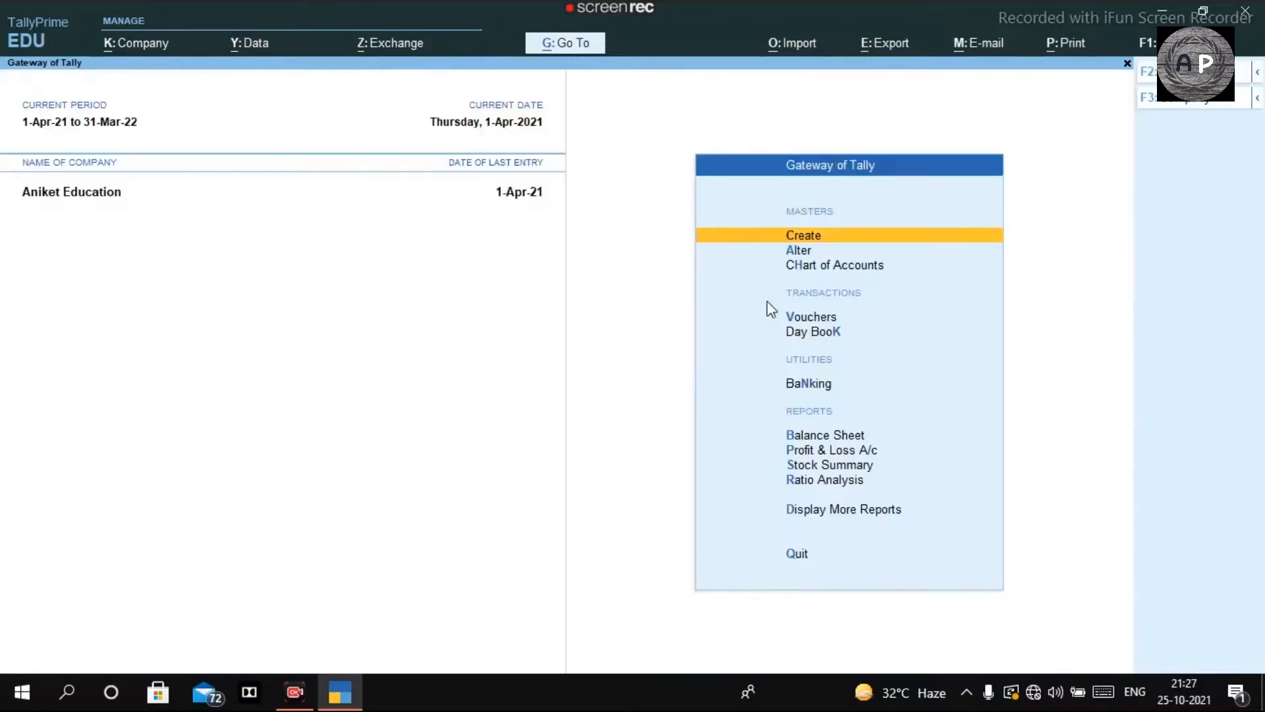
pyautogui.press('Escape')
pyautogui.press('Escape')
pyautogui.press('Down')
pyautogui.press('Down')
pyautogui.press('Down')
pyautogui.press('Down')
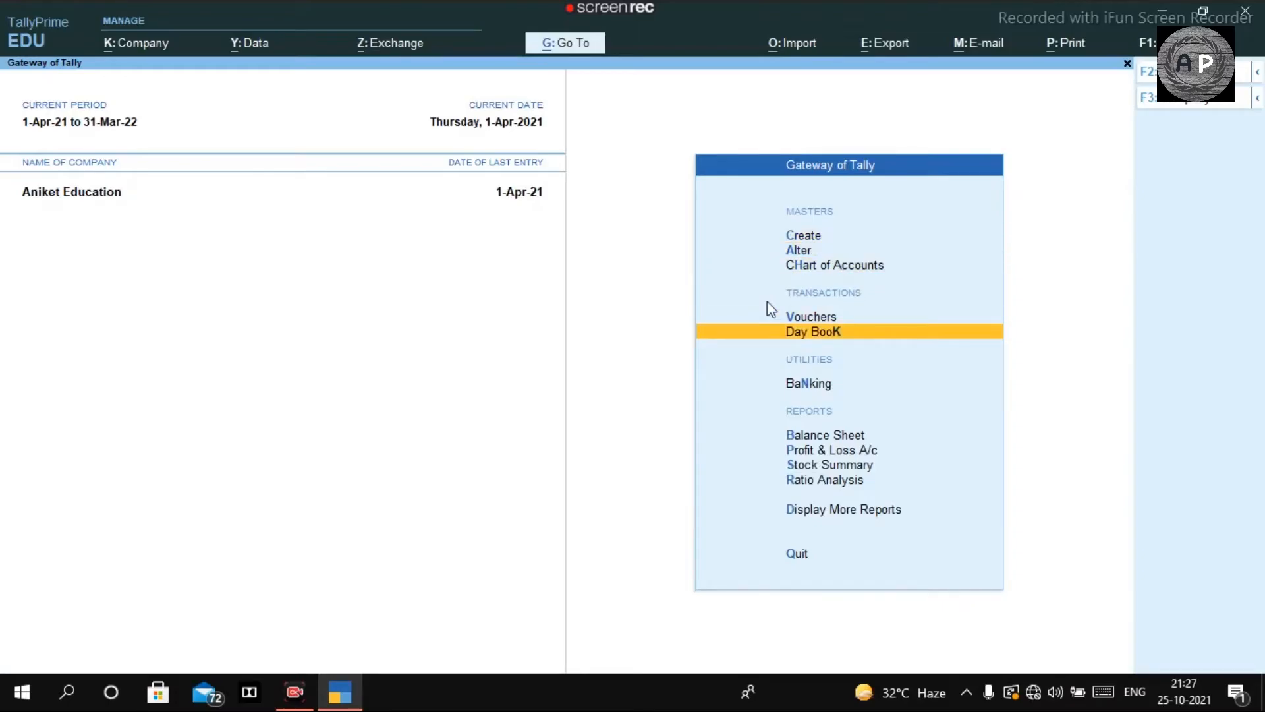
pyautogui.press('Return')
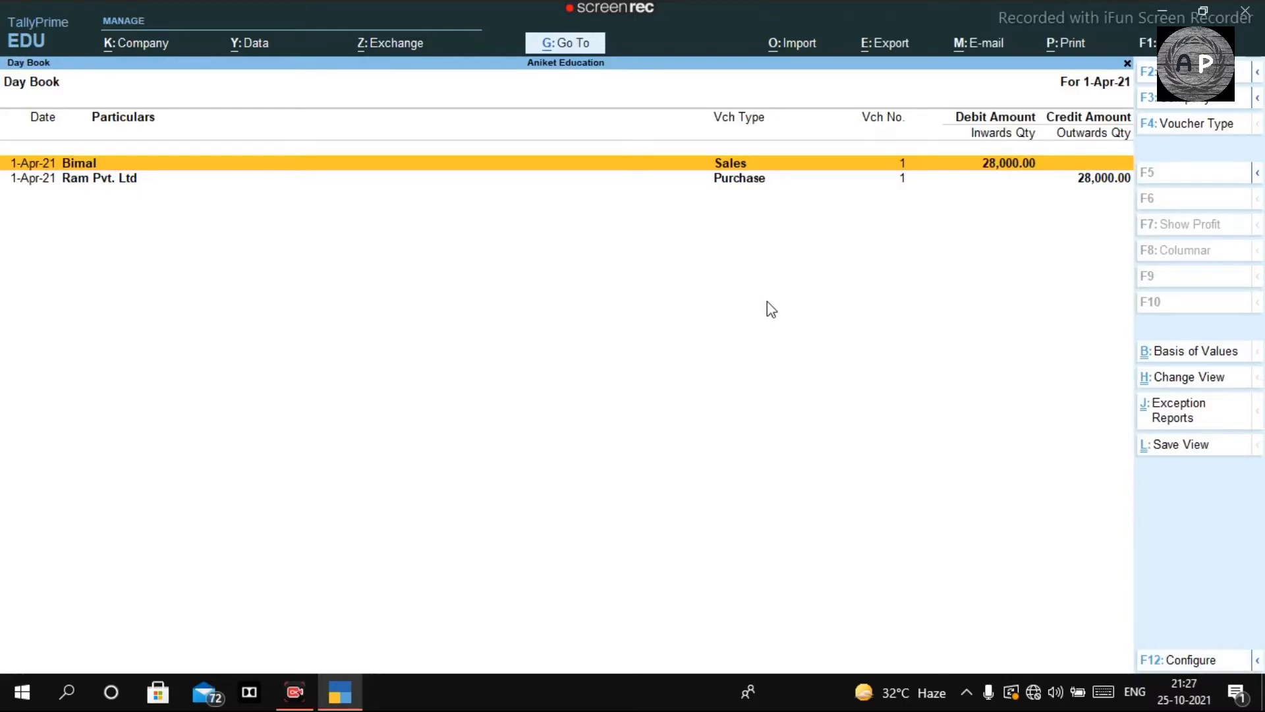
# Step: Open the Ram Pvt. Ltd purchase voucher for alteration and accept its existing party details
pyautogui.press('Down')
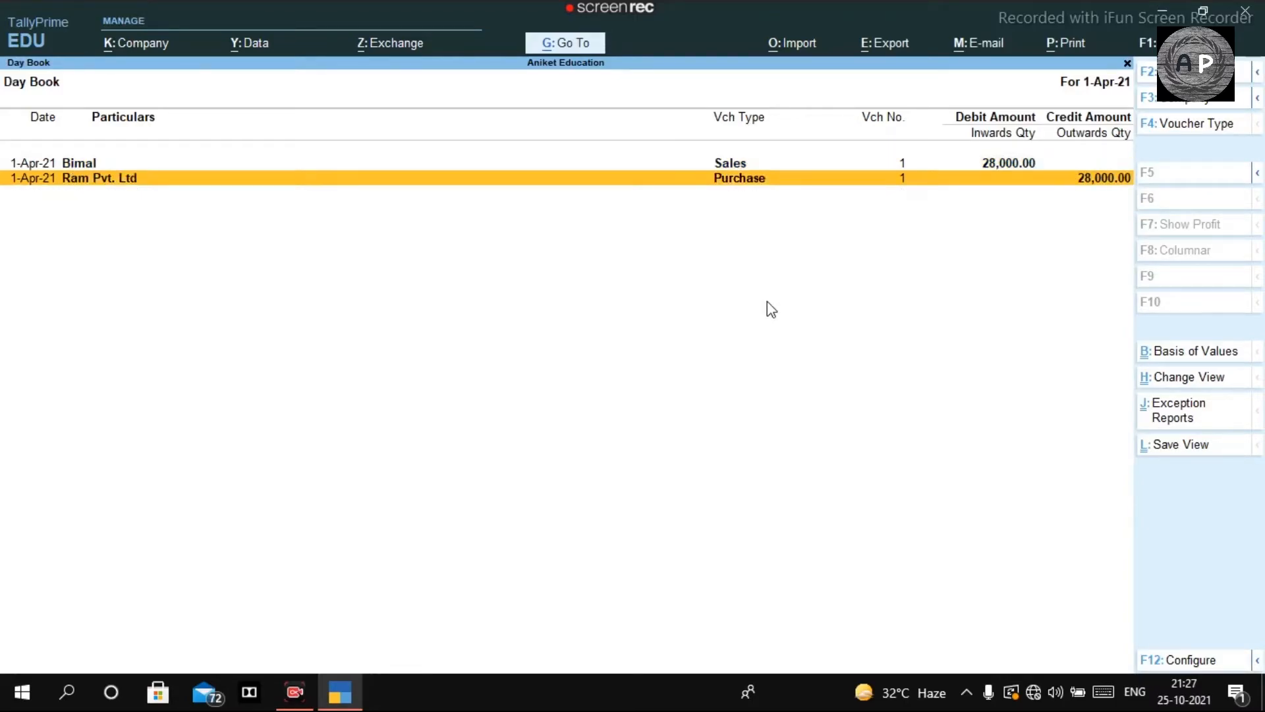
pyautogui.press('Return')
pyautogui.press('Return')
pyautogui.press('Return')
pyautogui.press('Return')
pyautogui.press('Return')
pyautogui.press('Return')
pyautogui.press('Return')
pyautogui.press('Return')
pyautogui.press('Return')
pyautogui.press('Return')
pyautogui.press('Return')
pyautogui.press('Return')
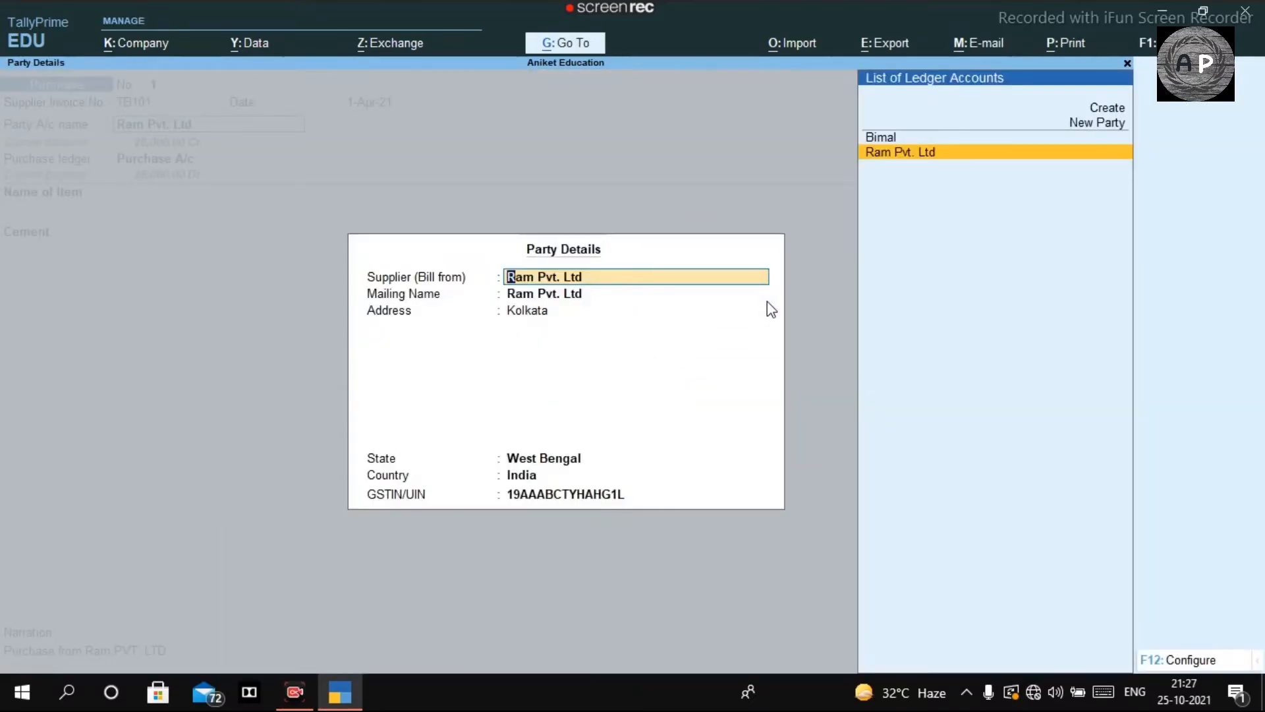
pyautogui.press('Return')
pyautogui.hotkey('ctrl', 'a')
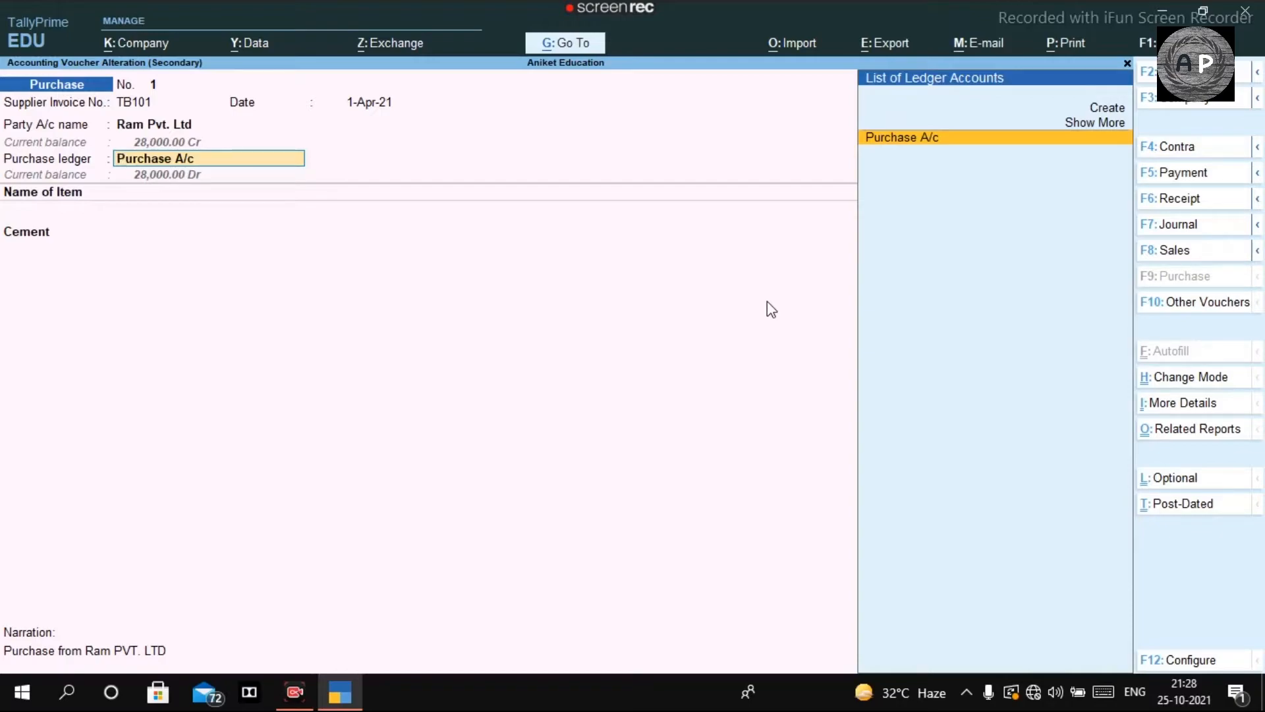
# Step: Review the voucher's purchase ledger and Cement item line, and return to the party account name
pyautogui.press('Return')
pyautogui.press('Return')
pyautogui.press('Return')
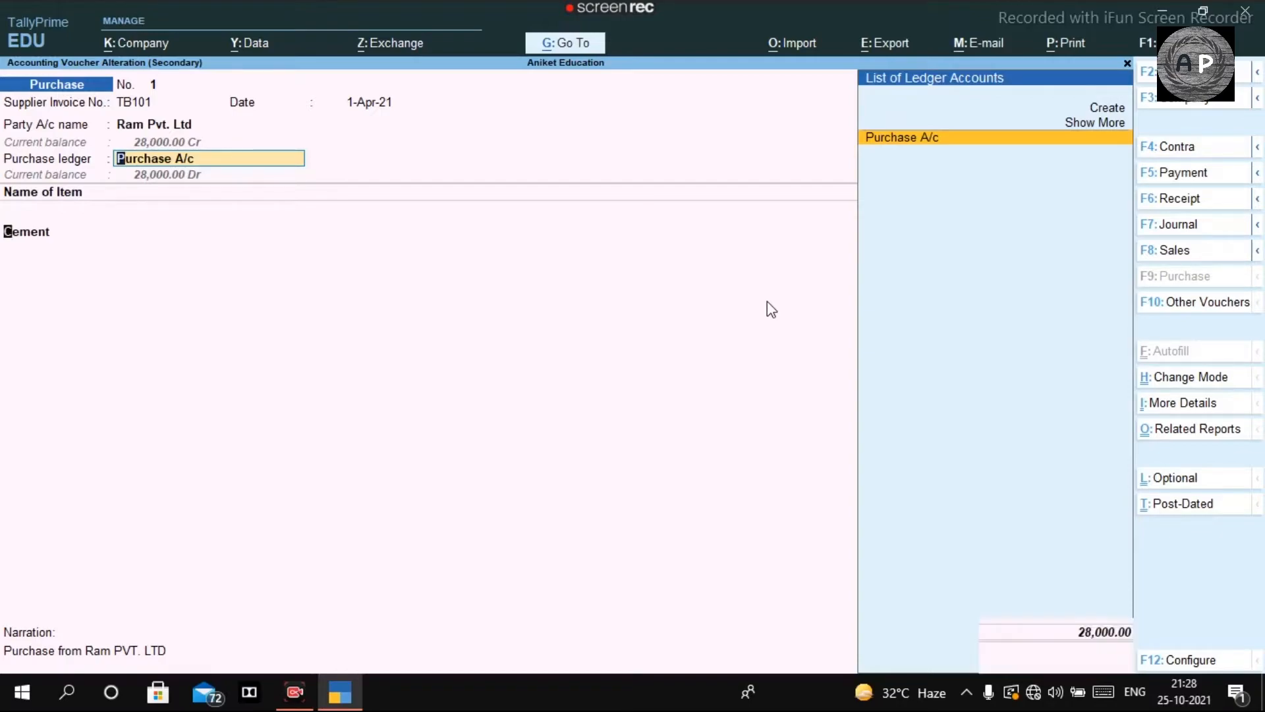
pyautogui.press('Return')
pyautogui.press('Return')
pyautogui.press('Return')
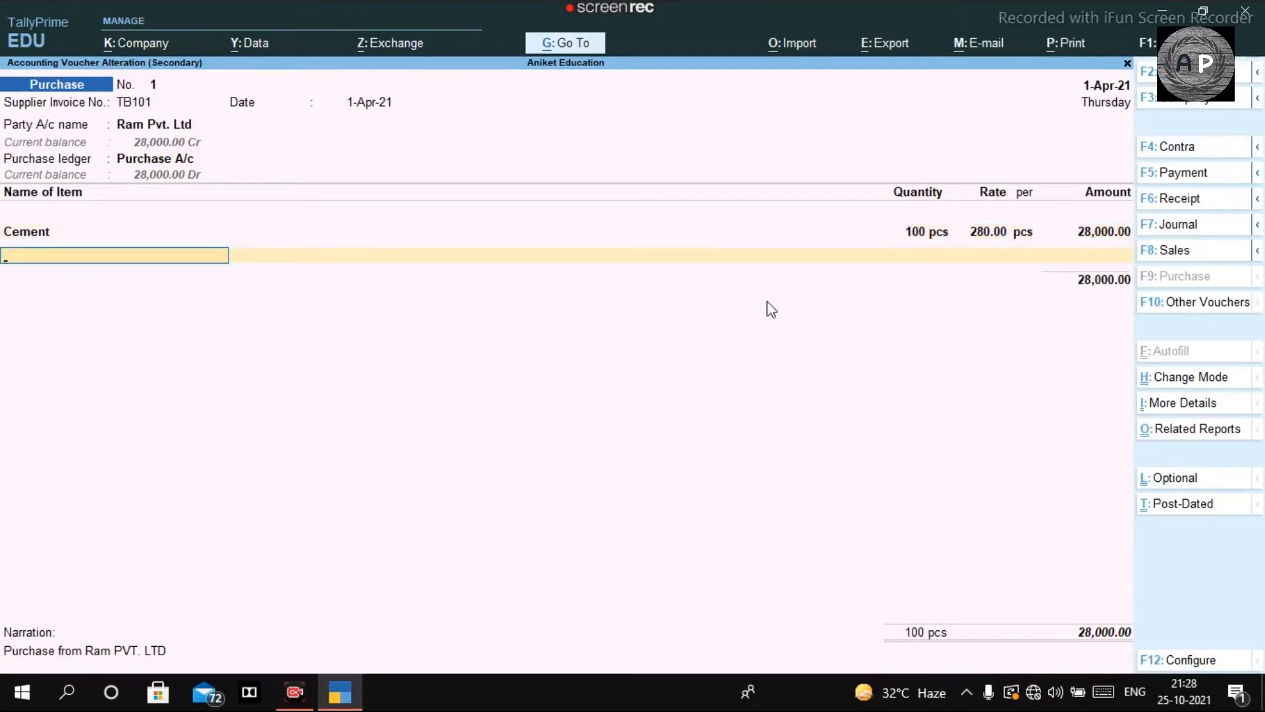
pyautogui.press('BackSpace')
pyautogui.press('BackSpace')
pyautogui.press('BackSpace')
pyautogui.press('BackSpace')
pyautogui.press('BackSpace')
pyautogui.press('BackSpace')
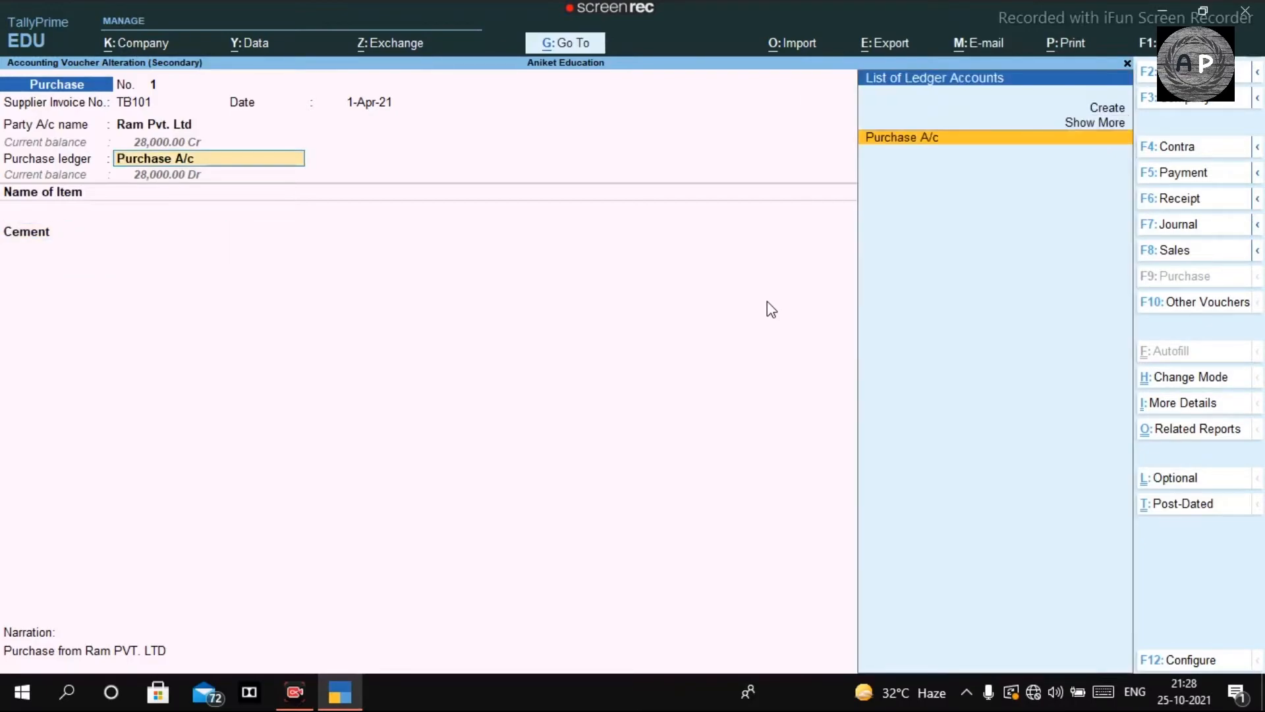
pyautogui.press('BackSpace')
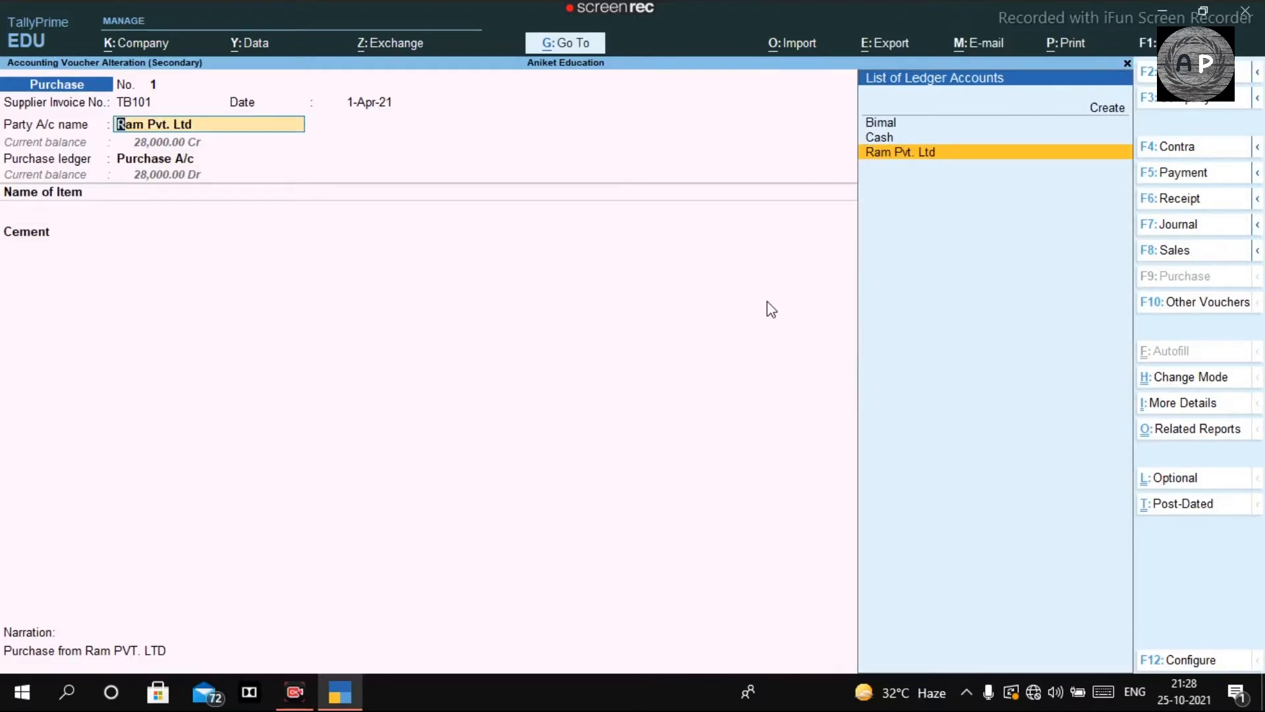
# Step: Open the Ram Pvt. Ltd ledger for alteration from the voucher and check its group, keeping Sundry Creditors
pyautogui.hotkey('ctrl', 'Return')
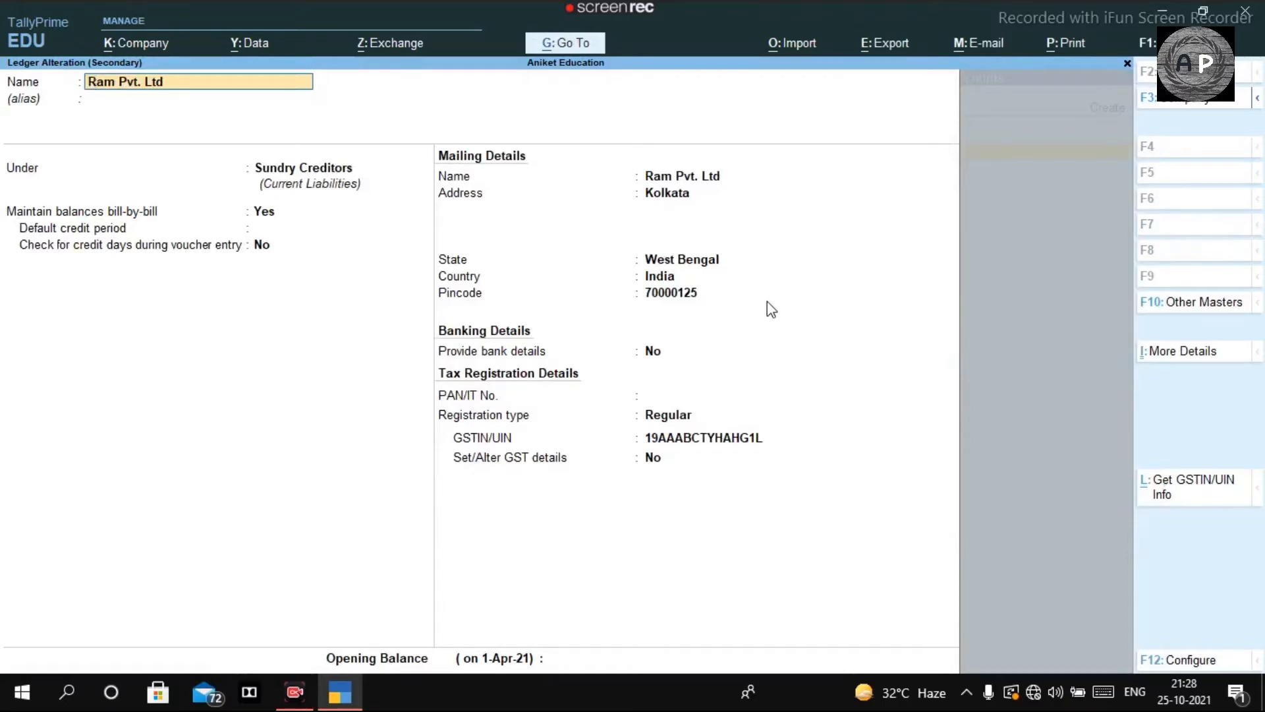
pyautogui.press('Return')
pyautogui.press('Return')
pyautogui.press('Down')
pyautogui.press('Down')
pyautogui.press('Down')
pyautogui.press('Up')
pyautogui.press('Up')
pyautogui.press('Up')
pyautogui.press('Up')
pyautogui.press('Up')
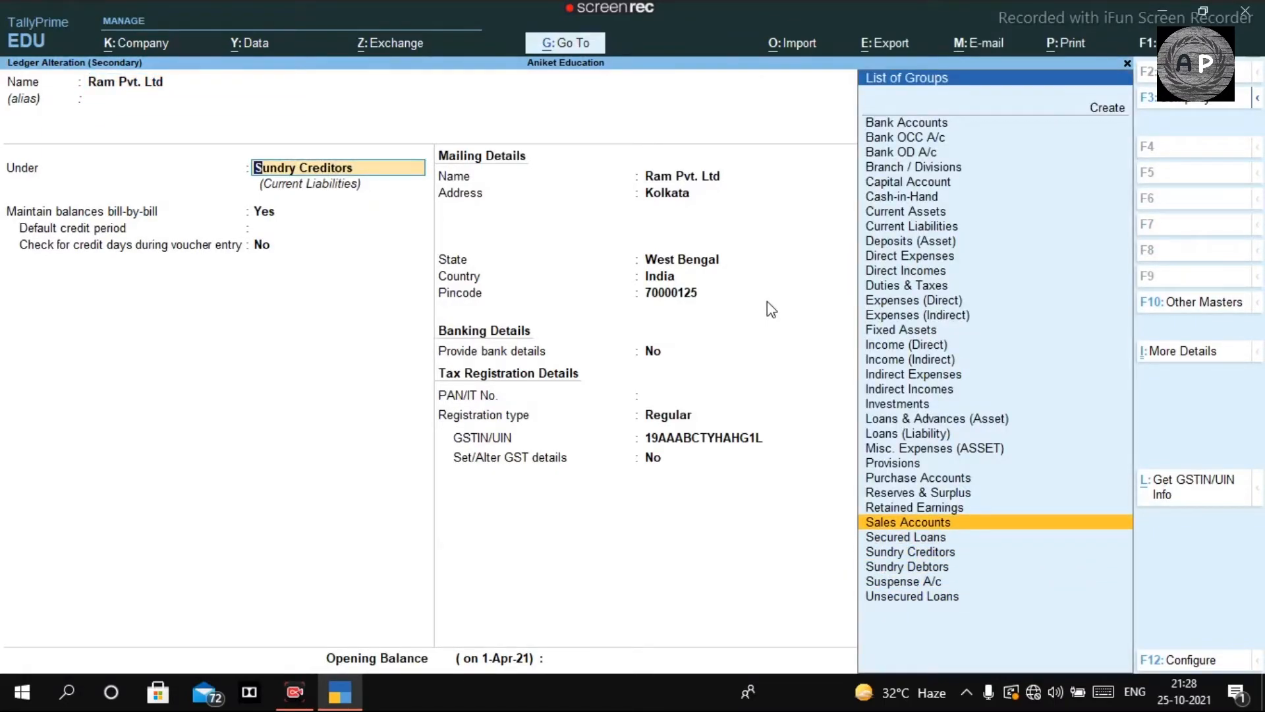
pyautogui.press('Down')
pyautogui.press('Down')
pyautogui.press('Return')
# Step: Review the party ledger's state, registration type and GSTIN, and save it with its existing details
pyautogui.press('Return')
pyautogui.press('Return')
pyautogui.press('Return')
pyautogui.press('Return')
pyautogui.press('Return')
pyautogui.press('Return')
pyautogui.press('Return')
pyautogui.press('Return')
pyautogui.press('Return')
pyautogui.press('Return')
pyautogui.press('Return')
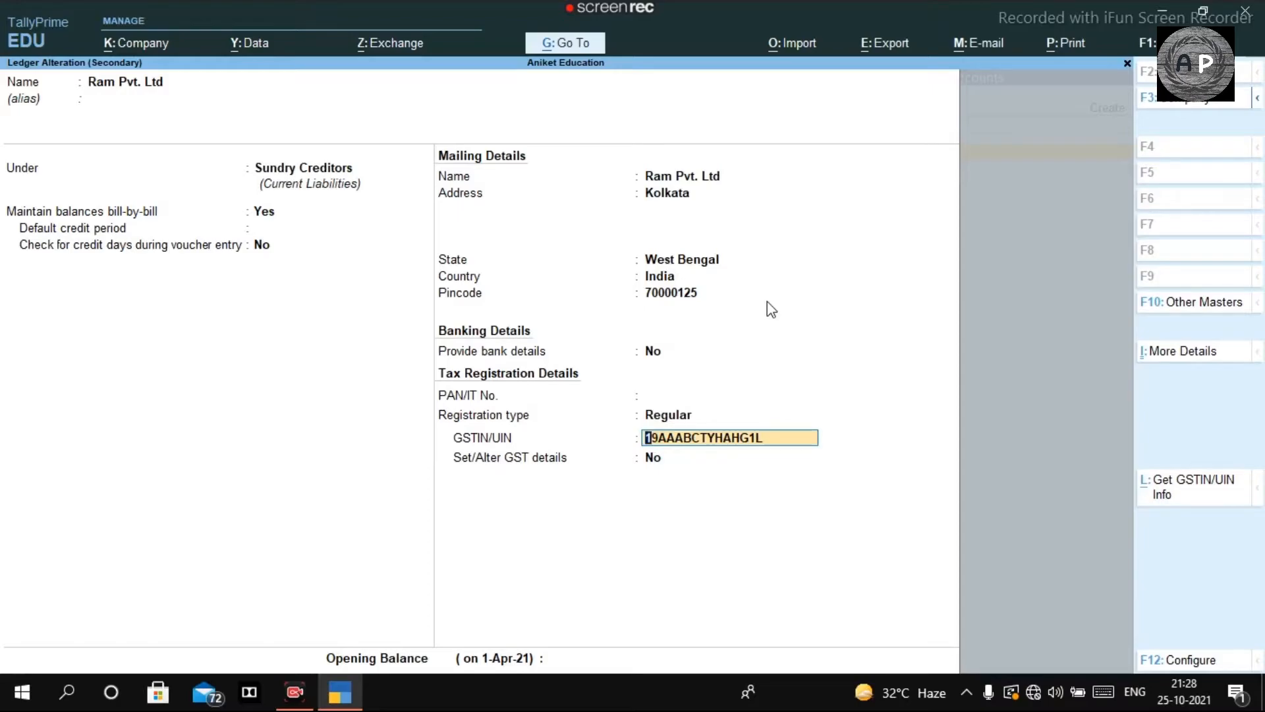
pyautogui.hotkey('ctrl', 'a')
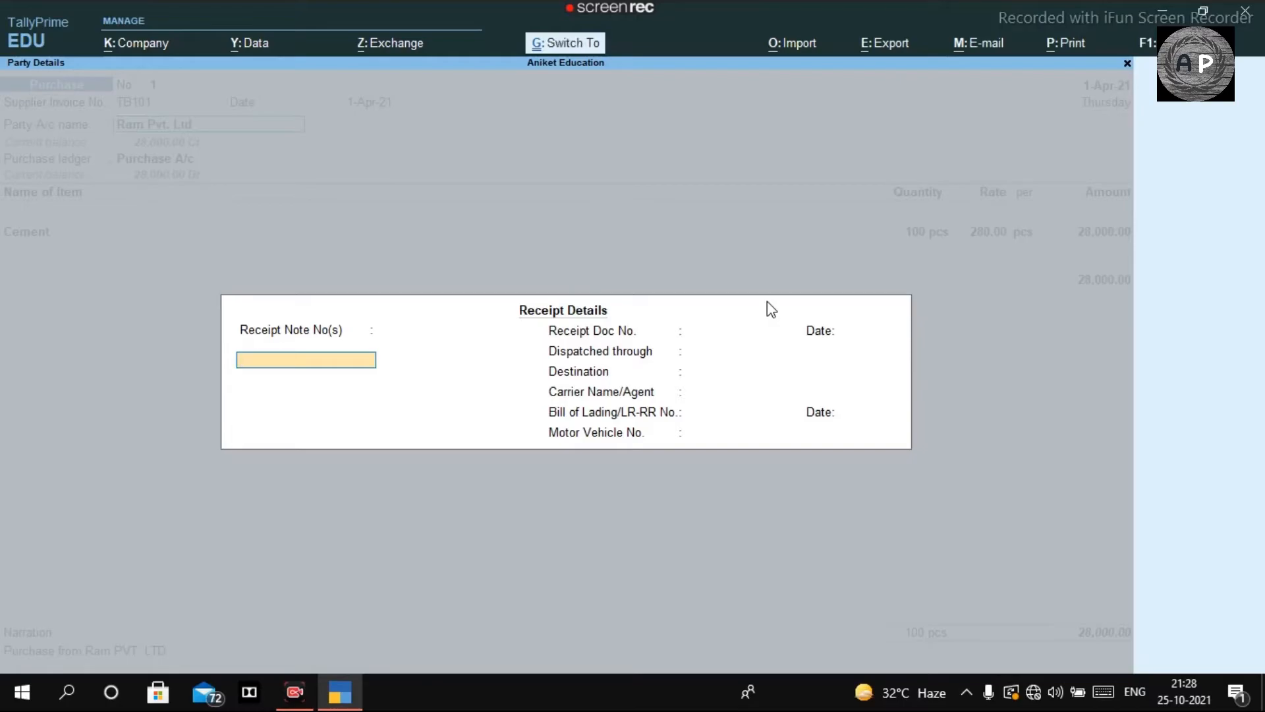
# Step: Accept the receipt and party details, and keep Purchase A/c and the Cement line to reach the blank tax ledger line
pyautogui.hotkey('ctrl', 'a')
pyautogui.hotkey('ctrl', 'a')
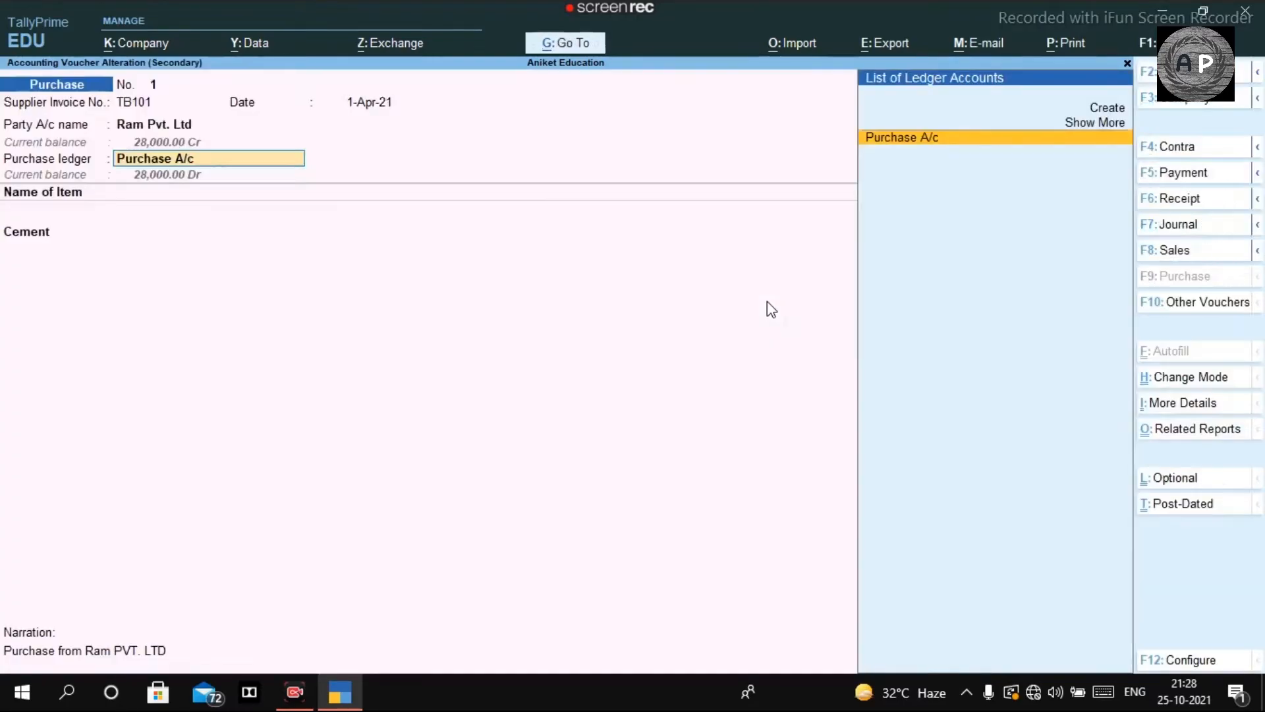
pyautogui.press('Return')
pyautogui.press('Return')
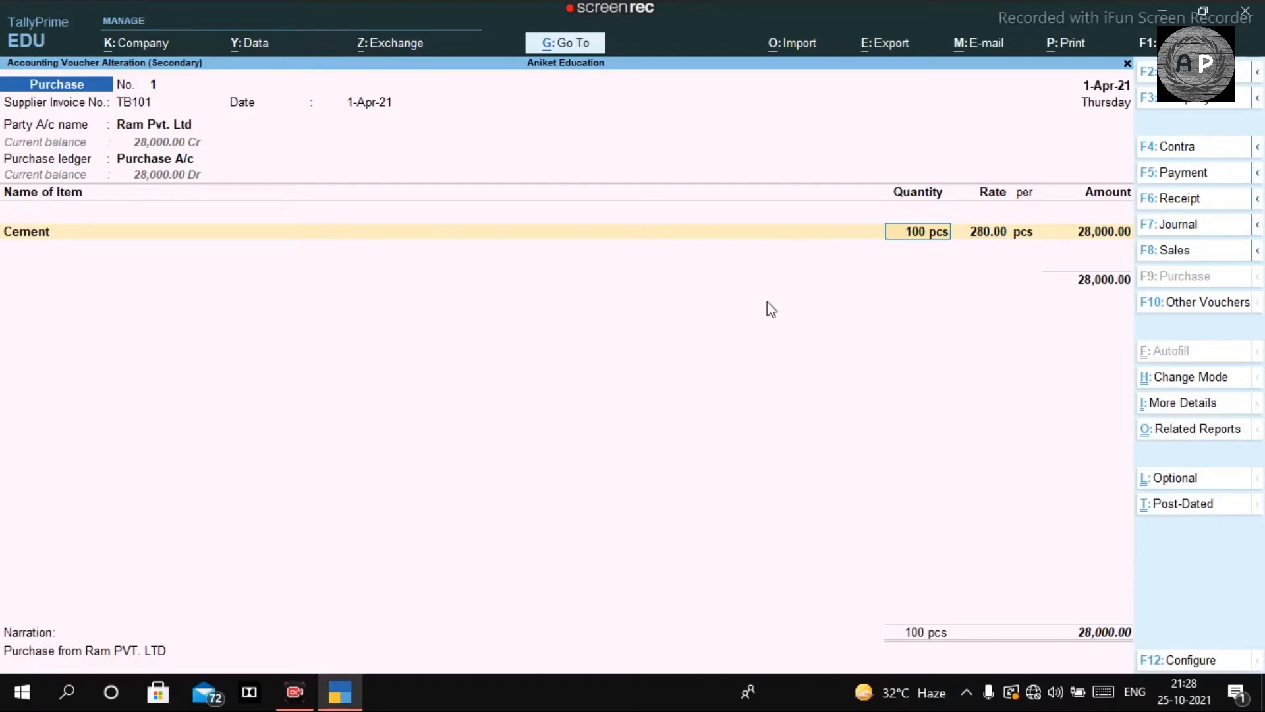
pyautogui.press('Return')
pyautogui.press('Return')
pyautogui.press('Return')
pyautogui.press('Return')
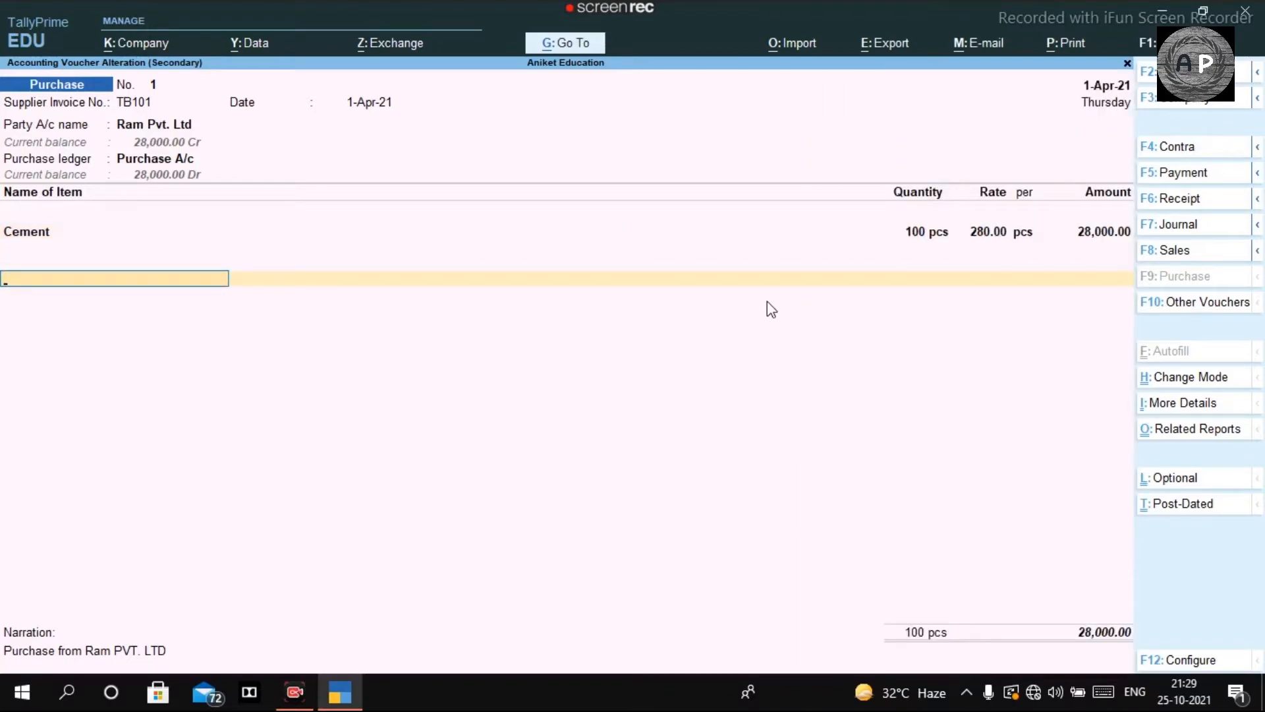
# Step: Try Input Igst as the tax ledger below the Cement line and go back to the ledger choice
pyautogui.write('Inpu')
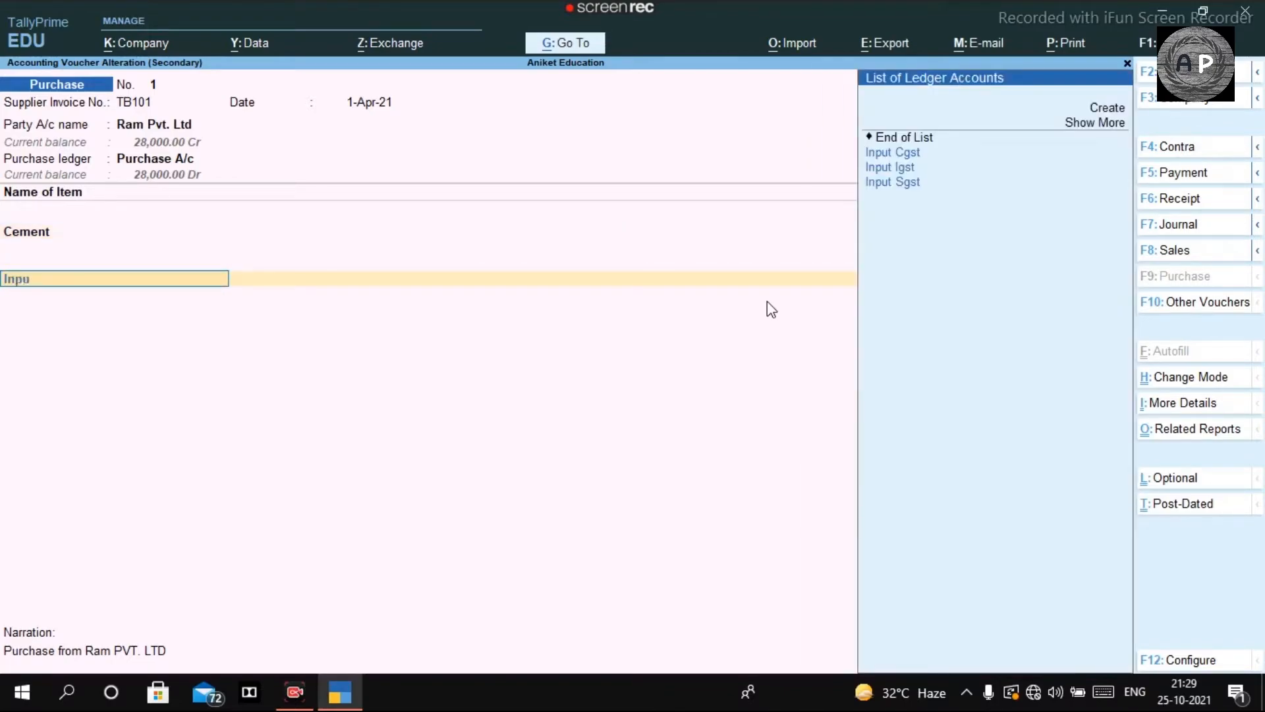
pyautogui.press('Down')
pyautogui.press('Down')
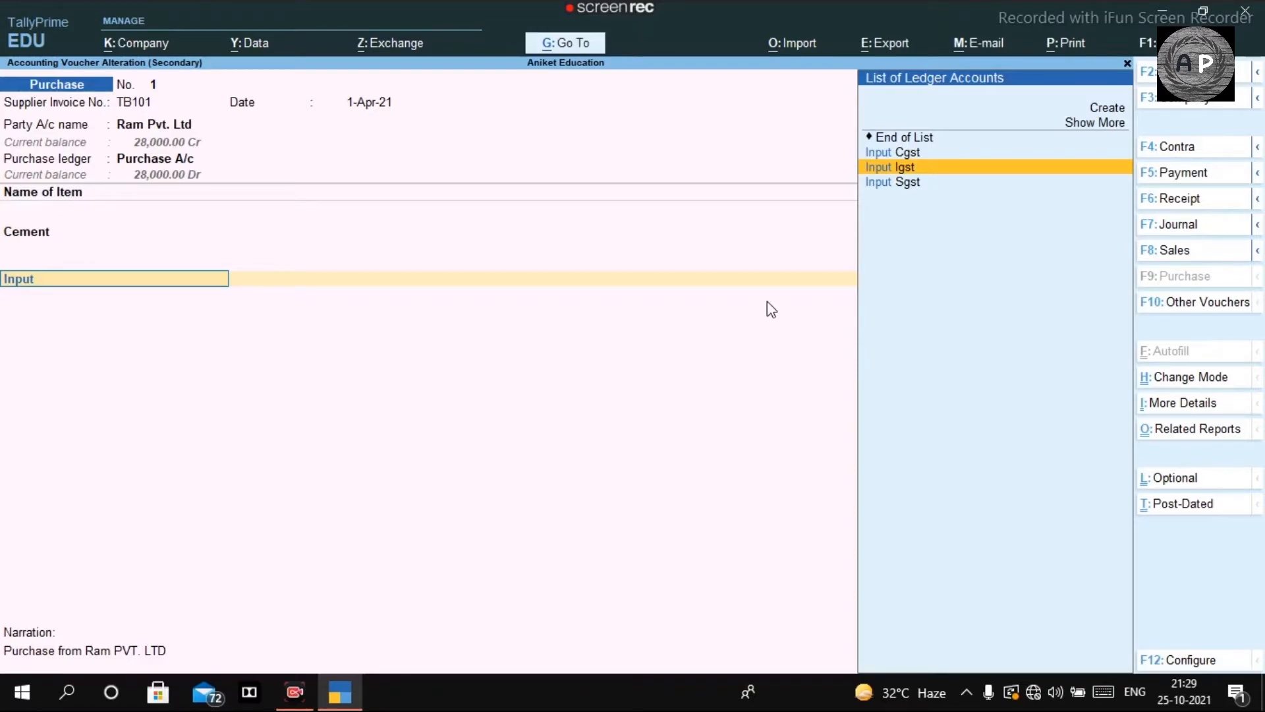
pyautogui.press('Return')
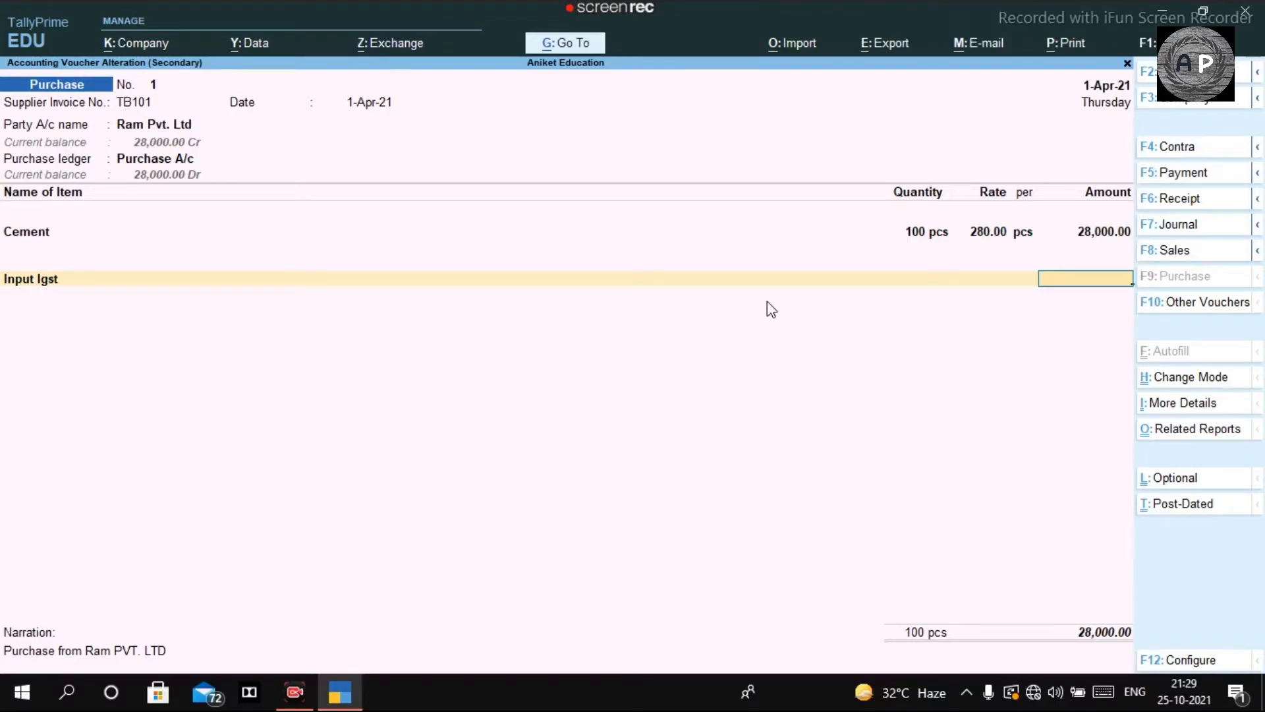
pyautogui.press('BackSpace')
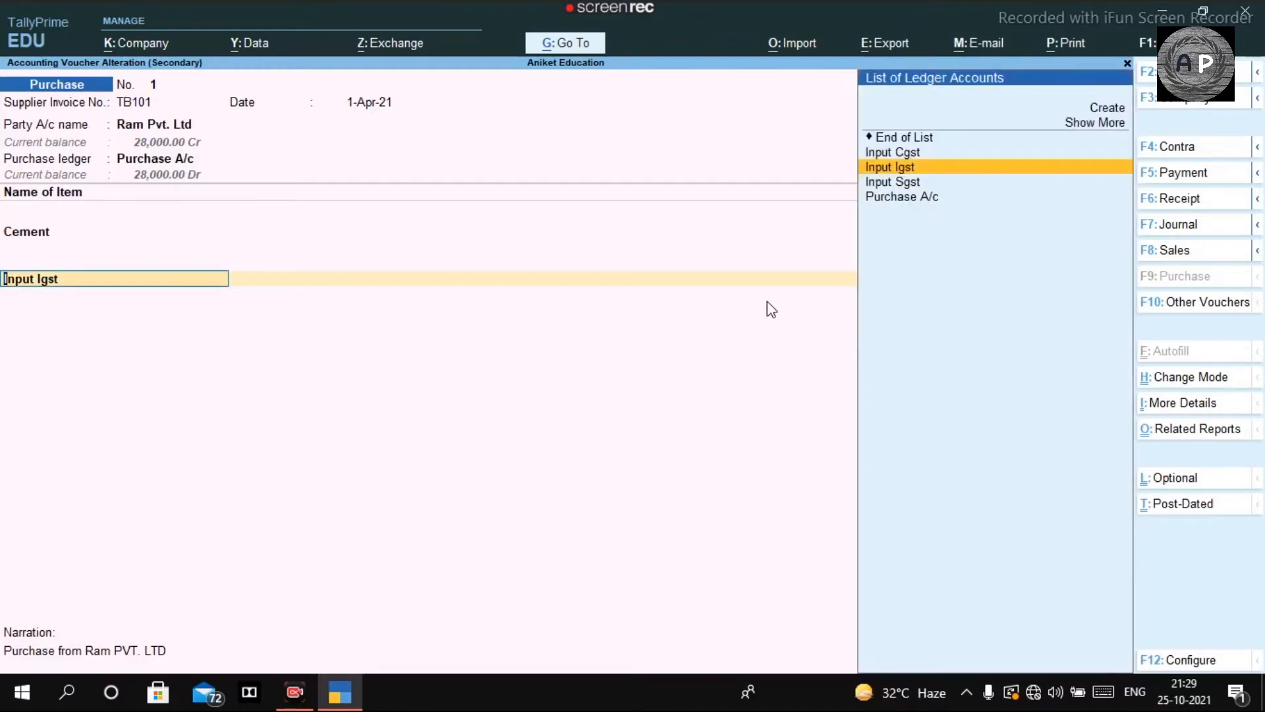
# Step: Add the Input Cgst and Input Sgst ledgers as tax lines below the Cement item in the purchase voucher
pyautogui.write('Input')
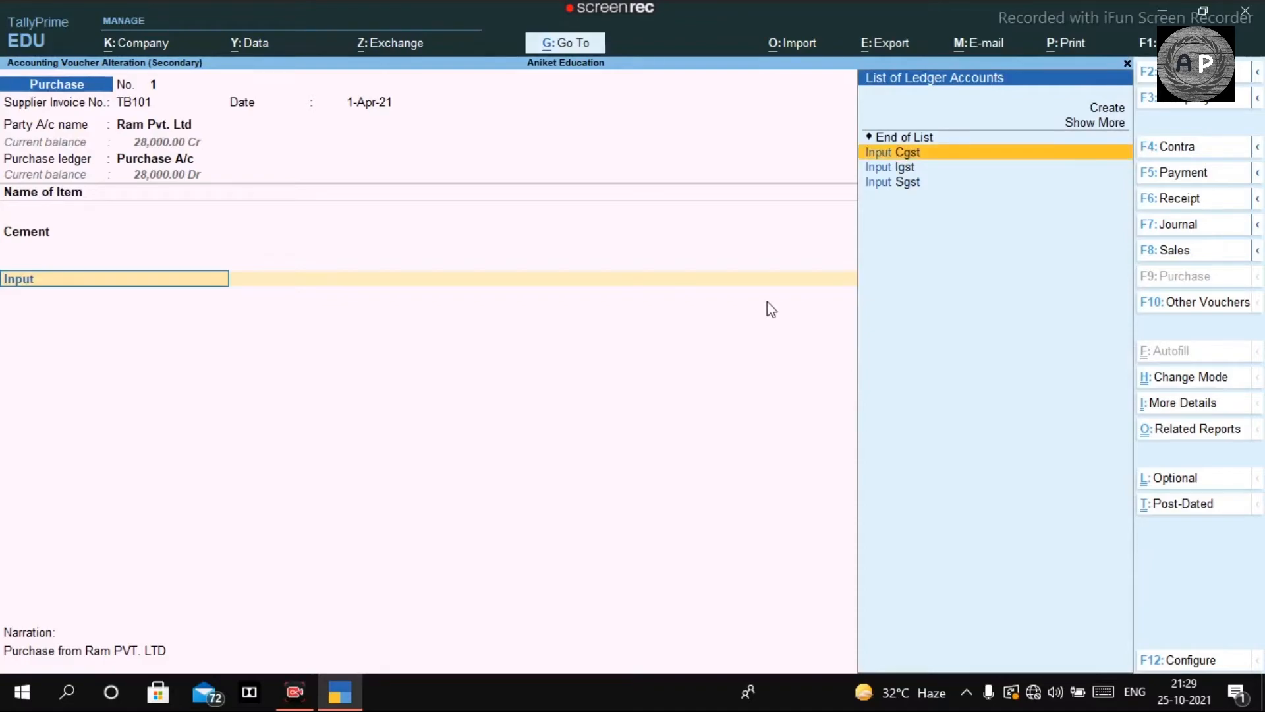
pyautogui.press('Return')
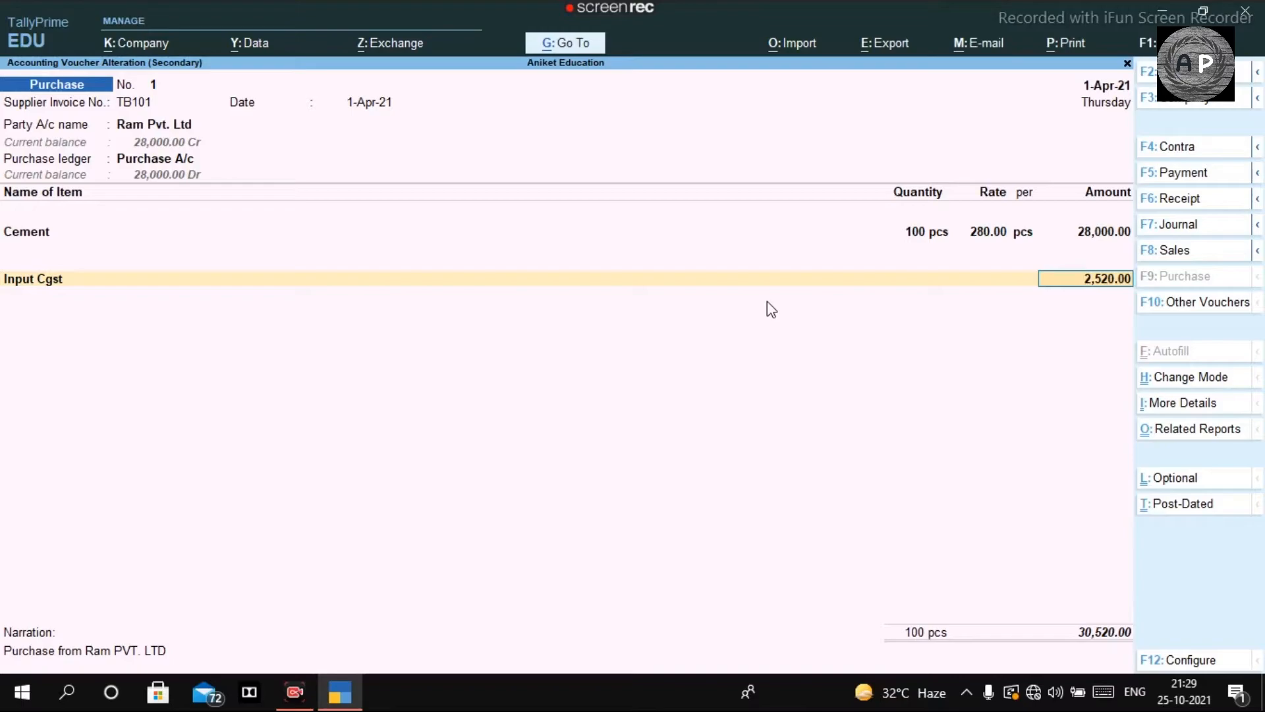
pyautogui.press('Return')
pyautogui.write('Input')
pyautogui.press('Down')
pyautogui.press('Down')
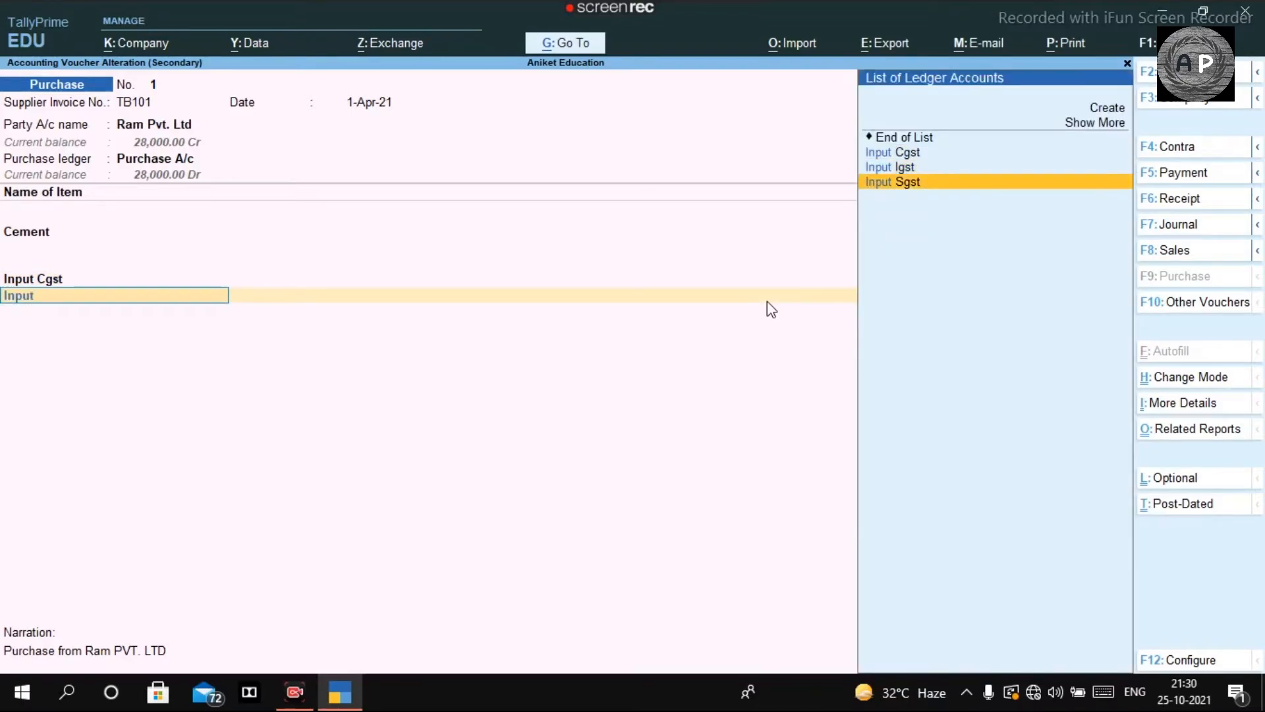
pyautogui.press('Return')
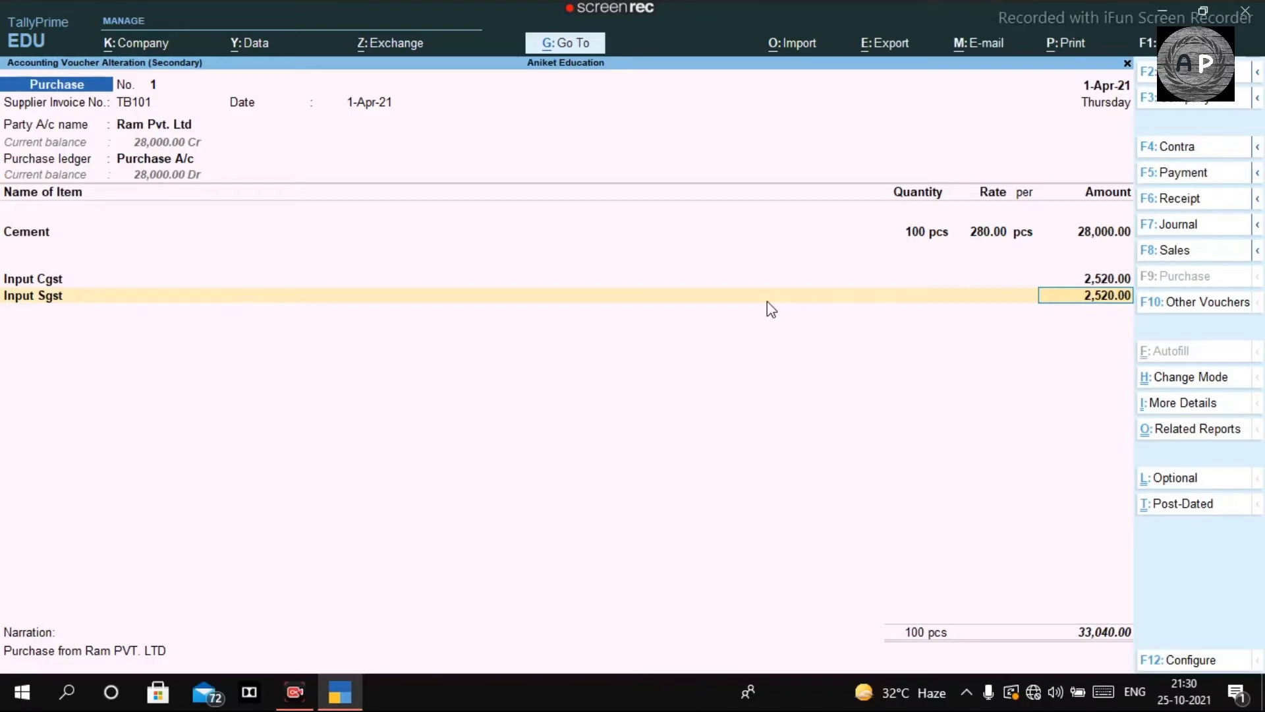
# Step: Return to the voucher's Cement line and open the Cement stock item for alteration
pyautogui.press('Up')
pyautogui.press('Up')
pyautogui.press('BackSpace')
pyautogui.press('BackSpace')
pyautogui.press('BackSpace')
pyautogui.press('BackSpace')
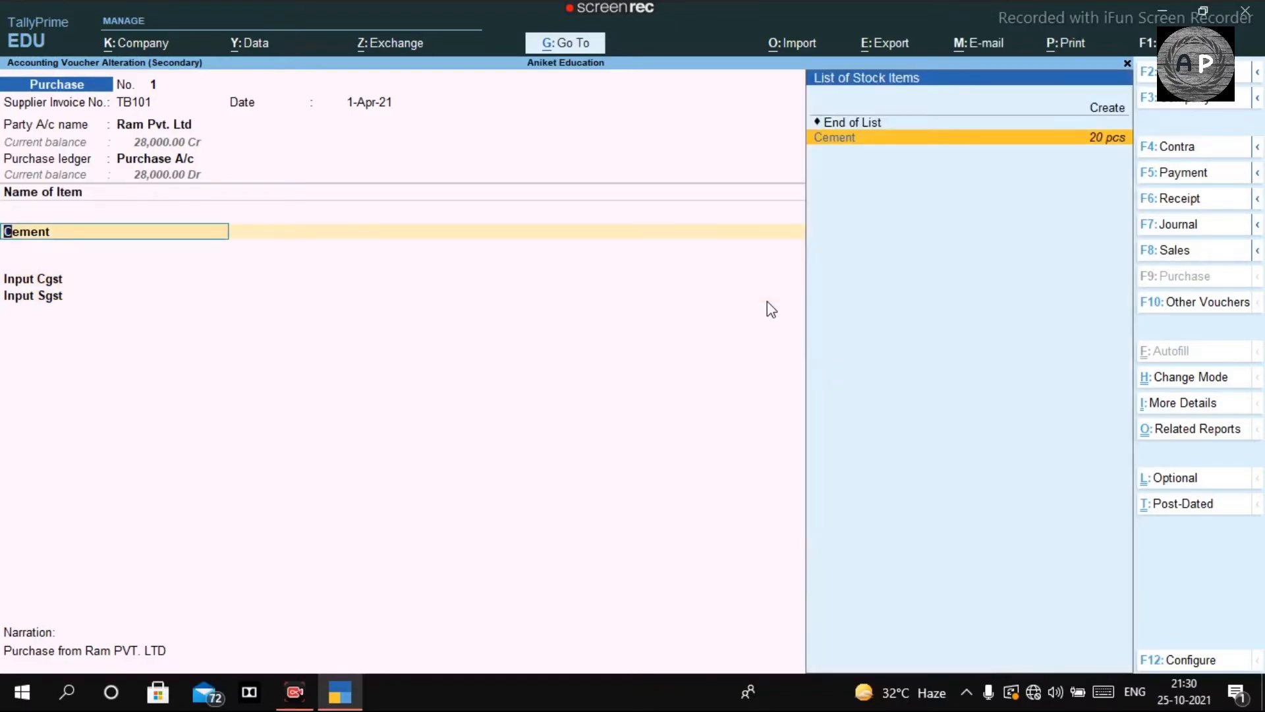
pyautogui.press('ctrl')
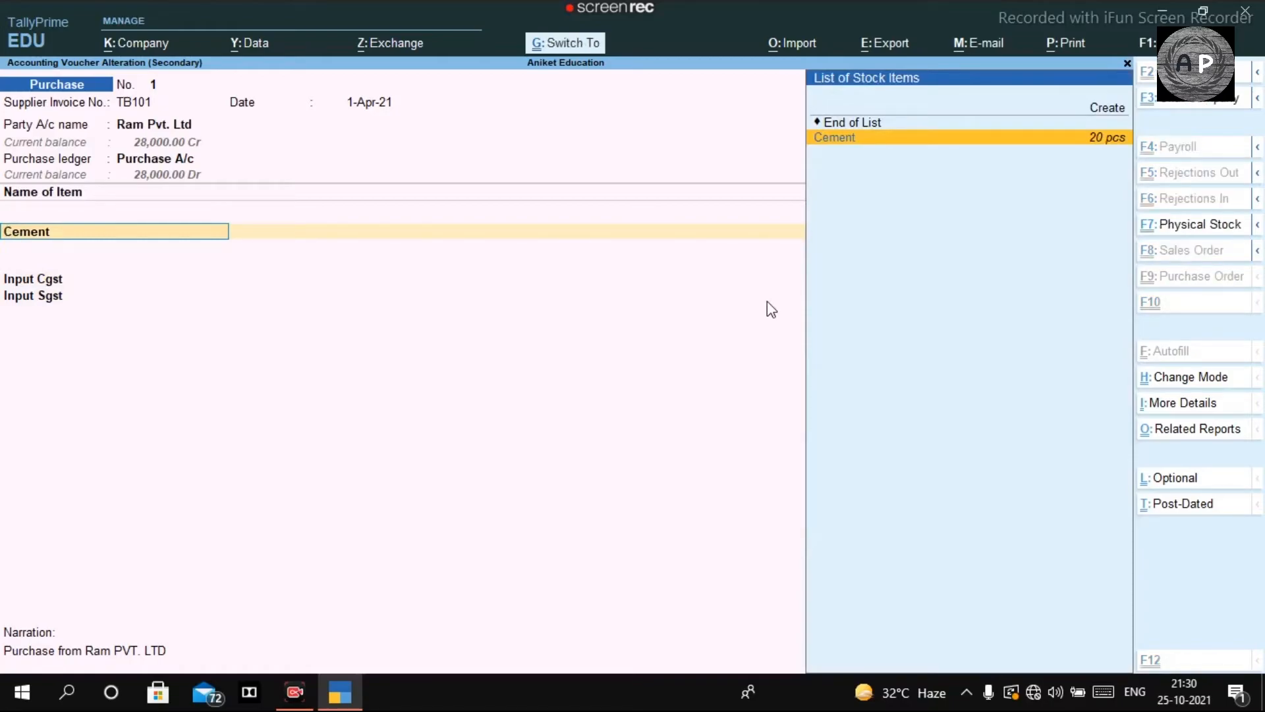
pyautogui.hotkey('ctrl', 'Return')
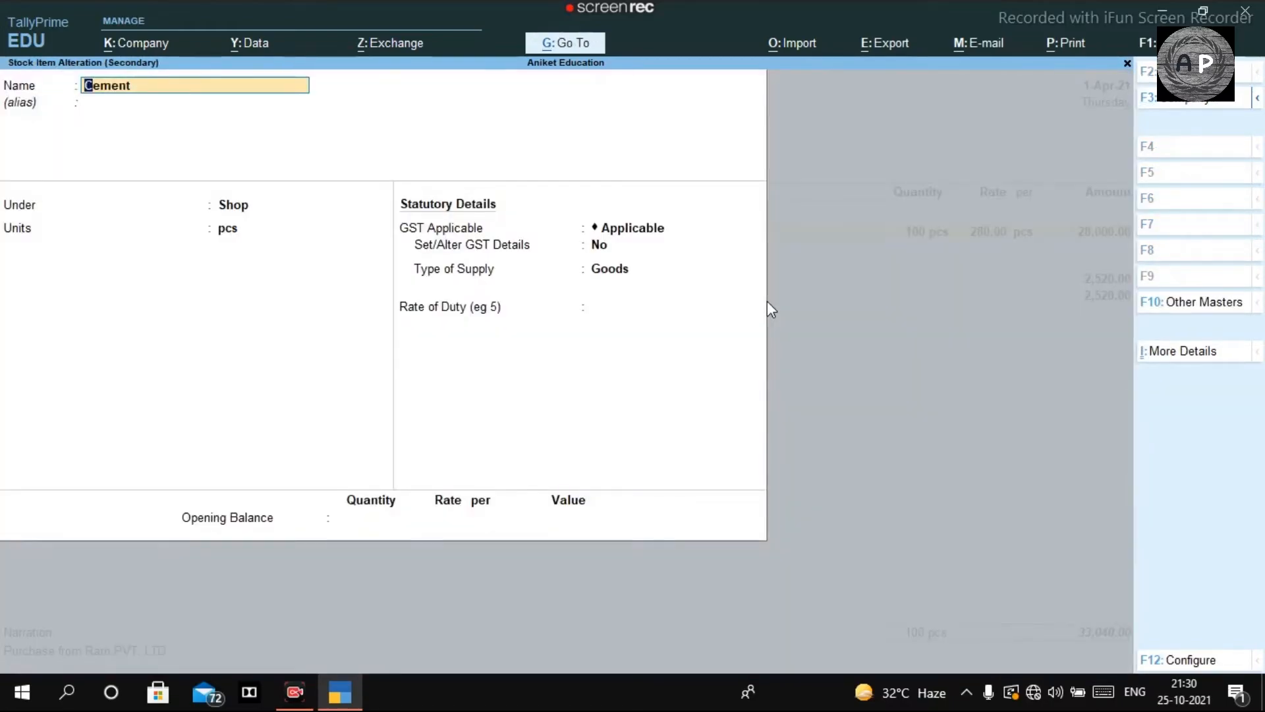
# Step: Review the Cement stock item's GST details, keeping them as set, and accept the stock item with its supply type as Goods
pyautogui.press('Return')
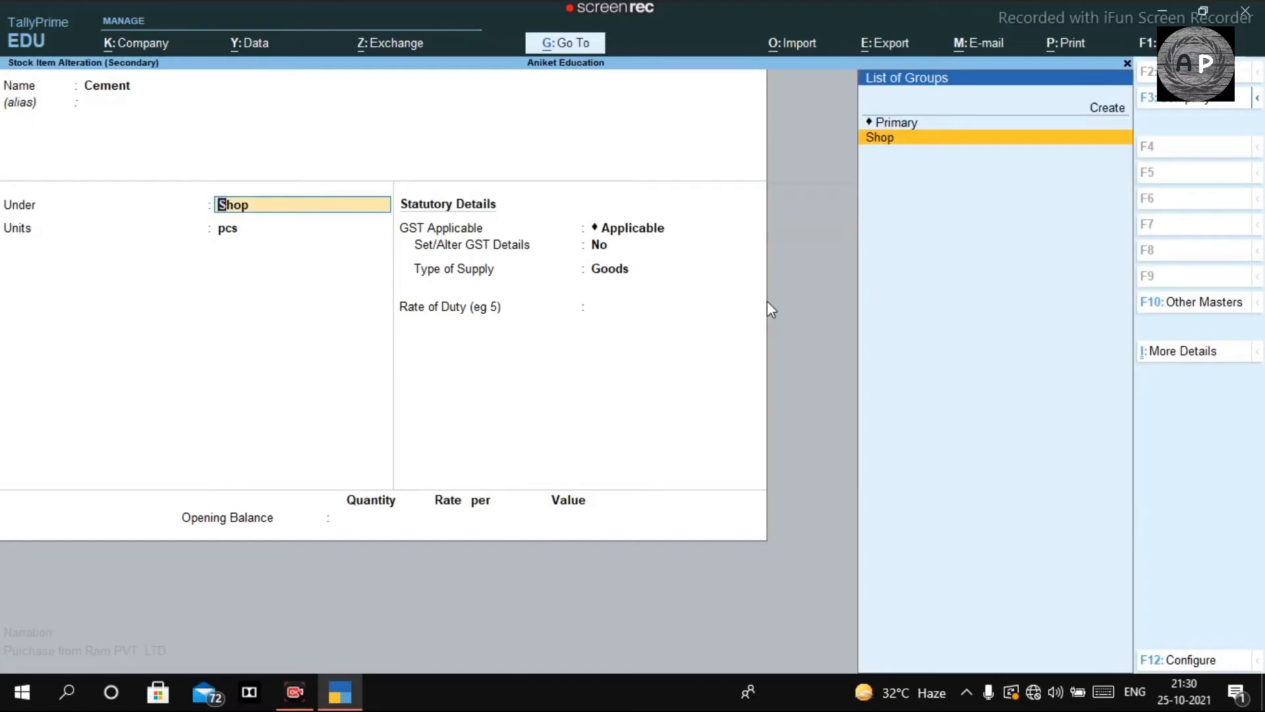
pyautogui.press('Return')
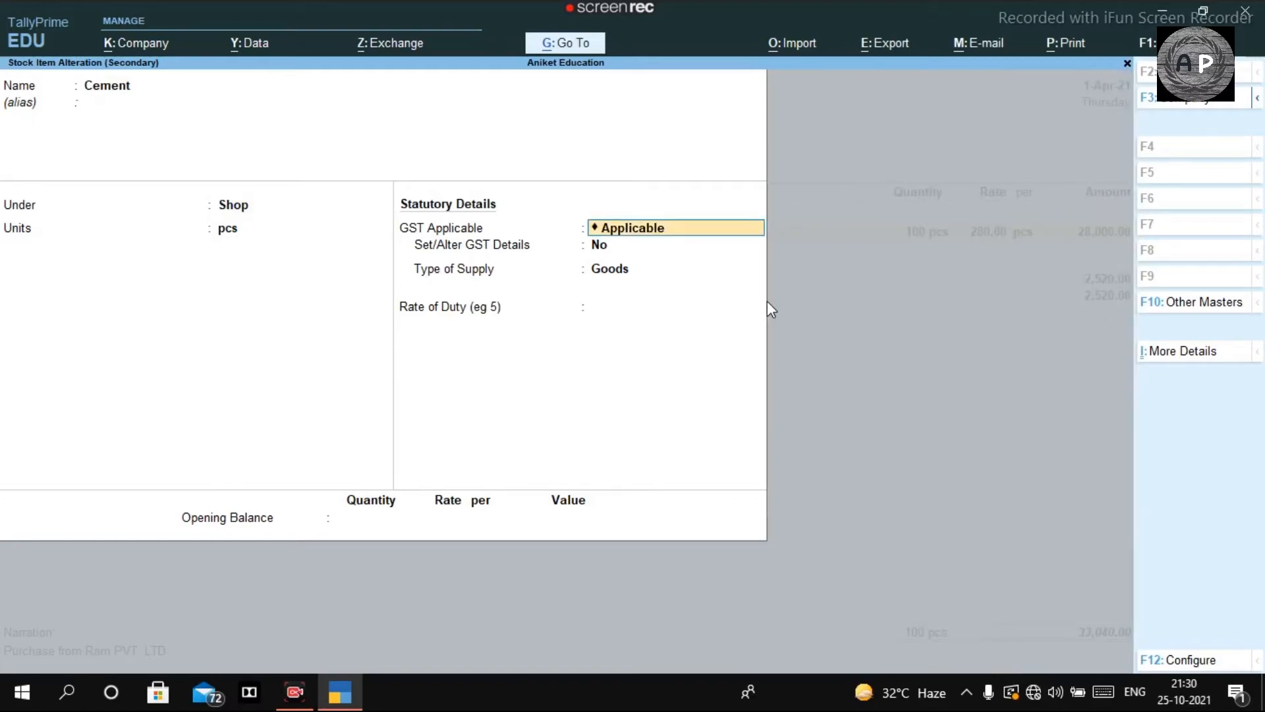
pyautogui.press('Return')
pyautogui.write('y')
pyautogui.press('Return')
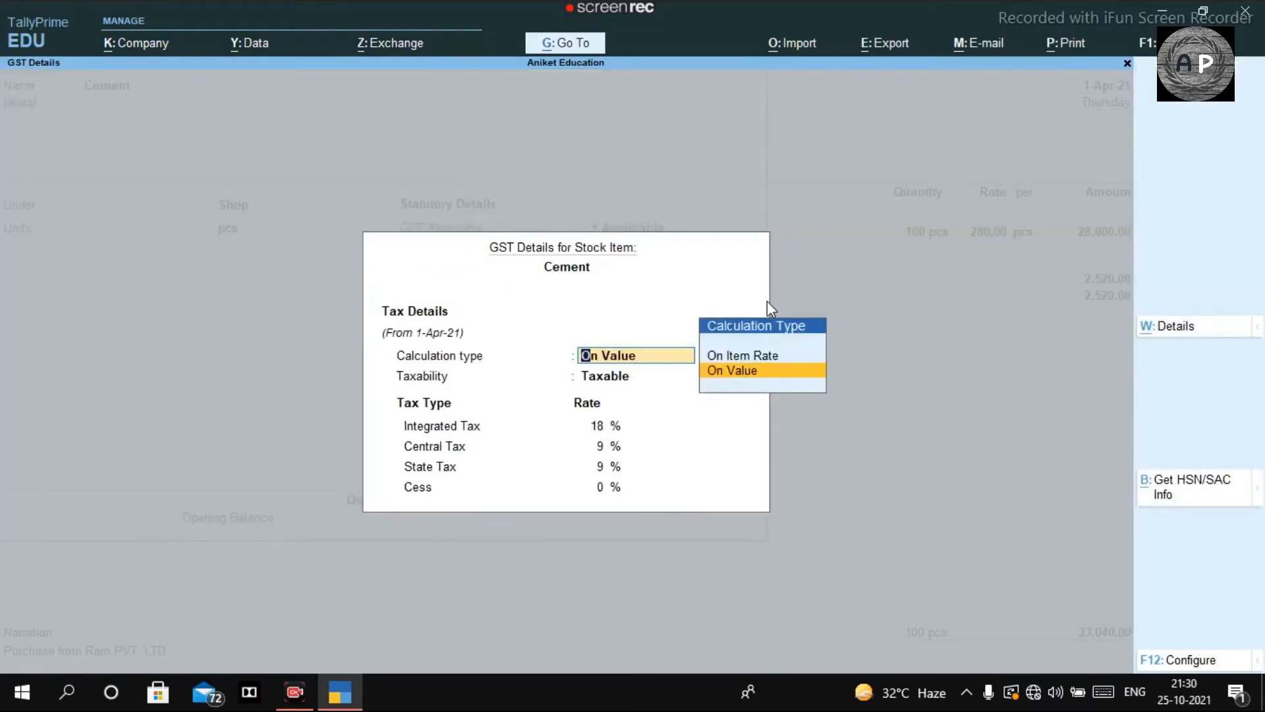
pyautogui.press('Return')
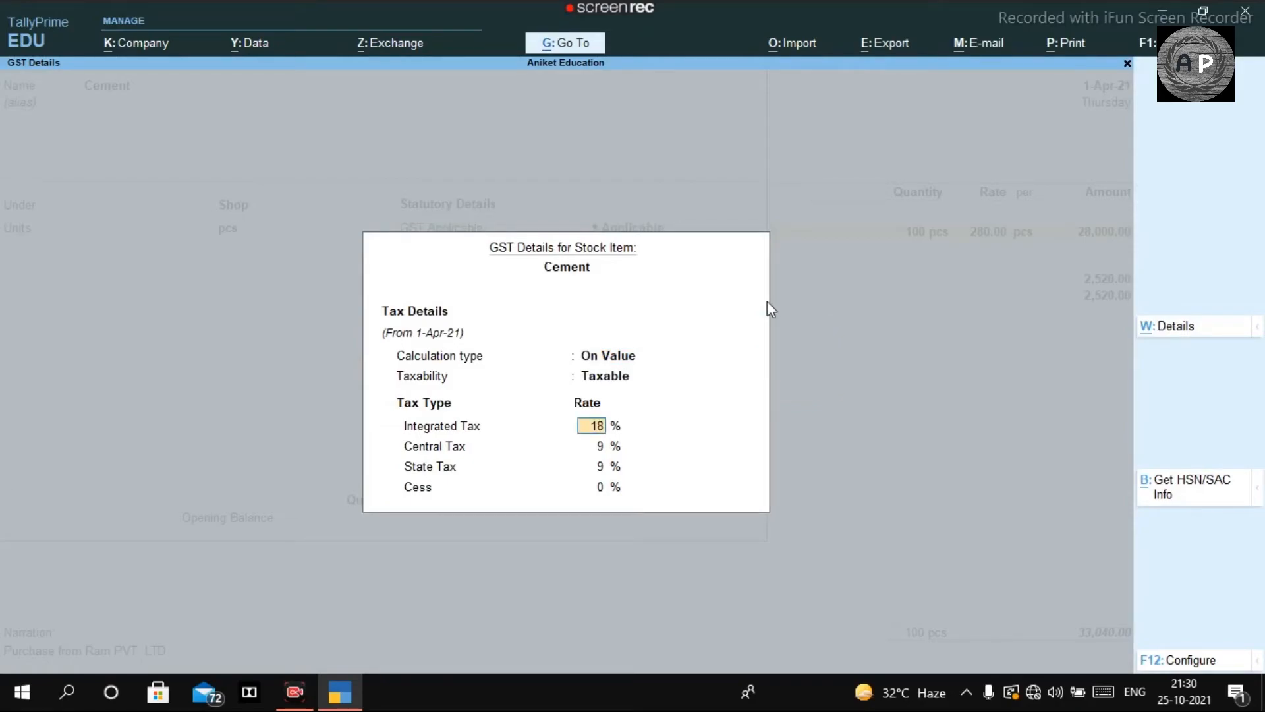
pyautogui.hotkey('ctrl', 'a')
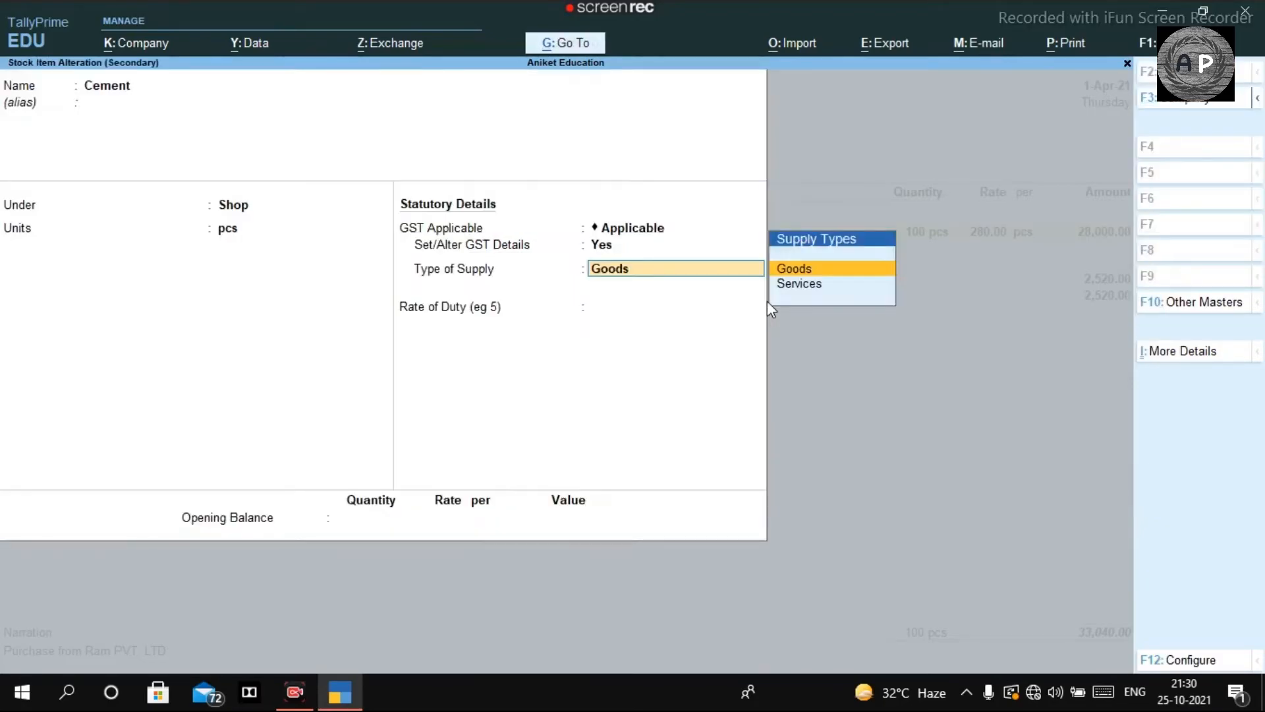
pyautogui.press('Return')
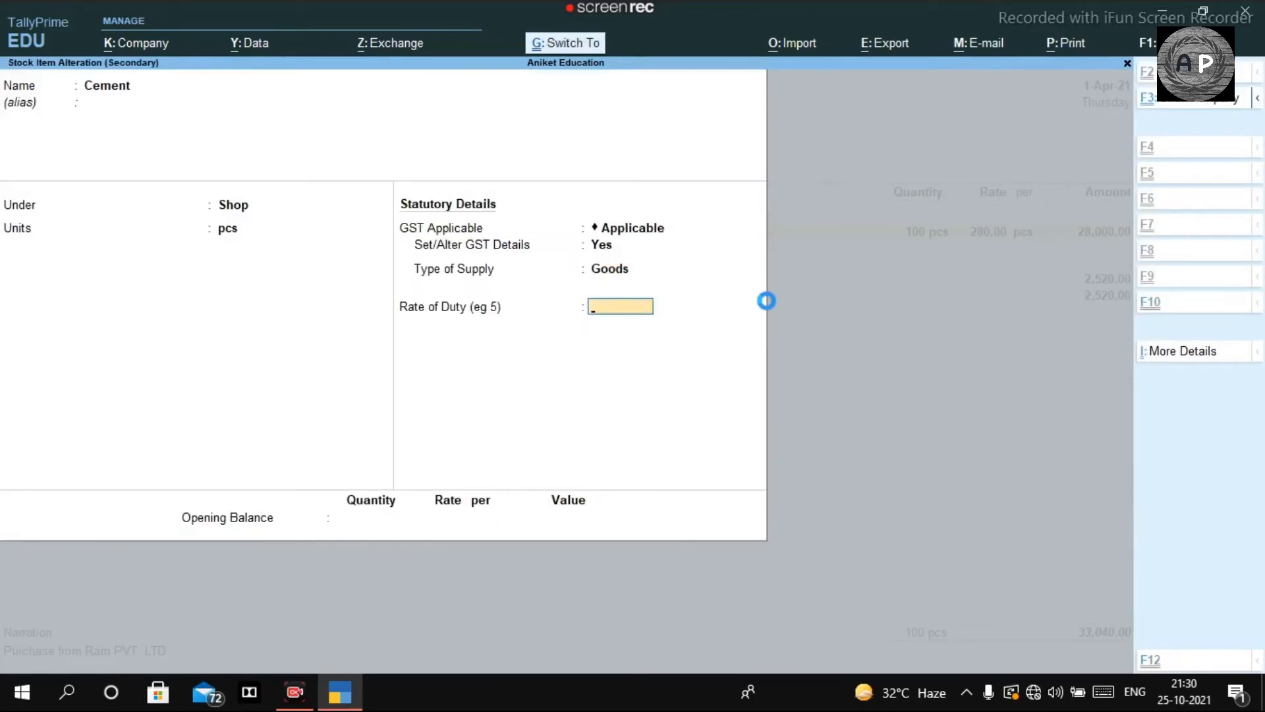
pyautogui.hotkey('ctrl', 'a')
# Step: Keep the Cement, Input Cgst and Input Sgst lines and the New Ref bill-wise reference, and save the purchase voucher
pyautogui.press('Return')
pyautogui.press('Return')
pyautogui.press('Return')
pyautogui.press('Return')
pyautogui.press('Return')
pyautogui.press('Return')
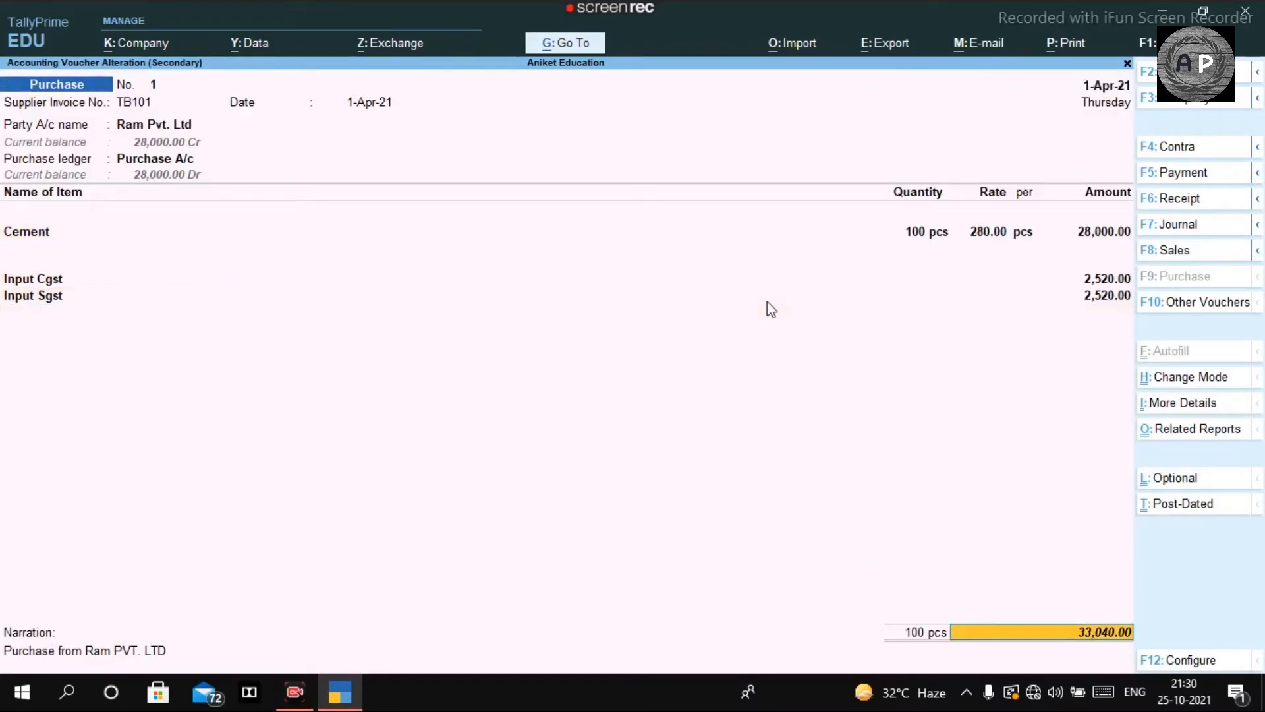
pyautogui.press('Return')
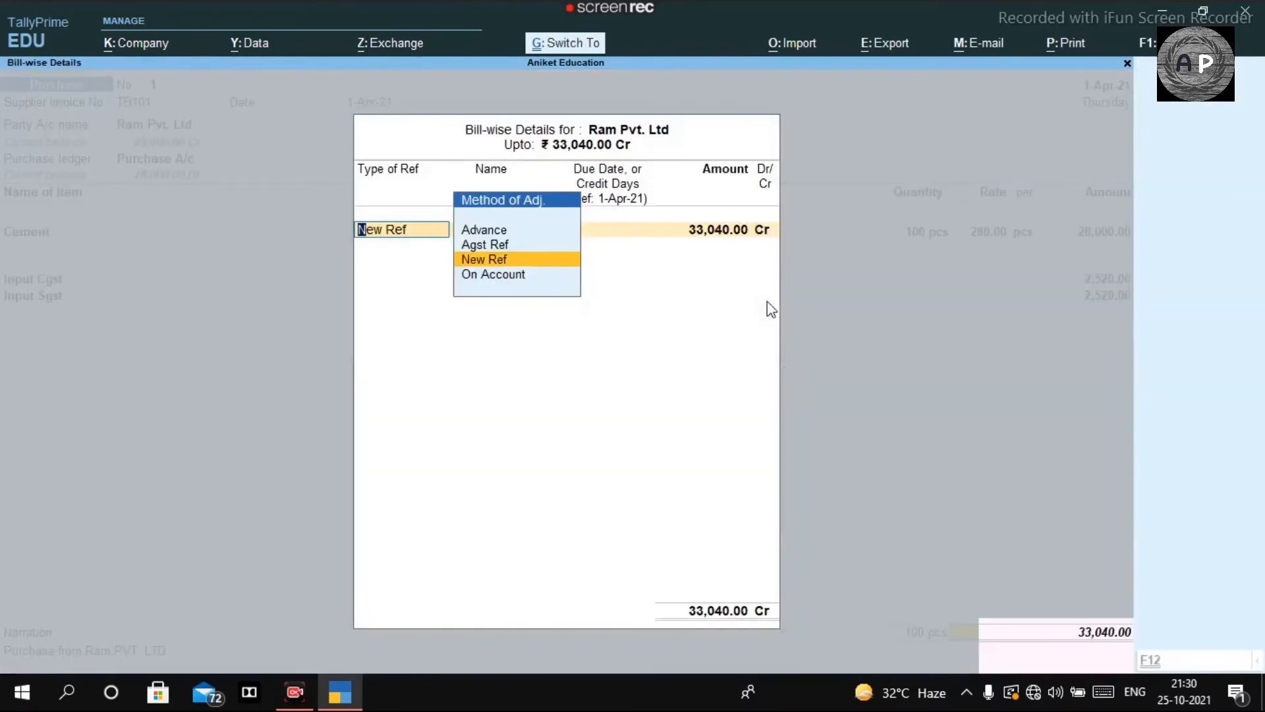
pyautogui.hotkey('ctrl', 'a')
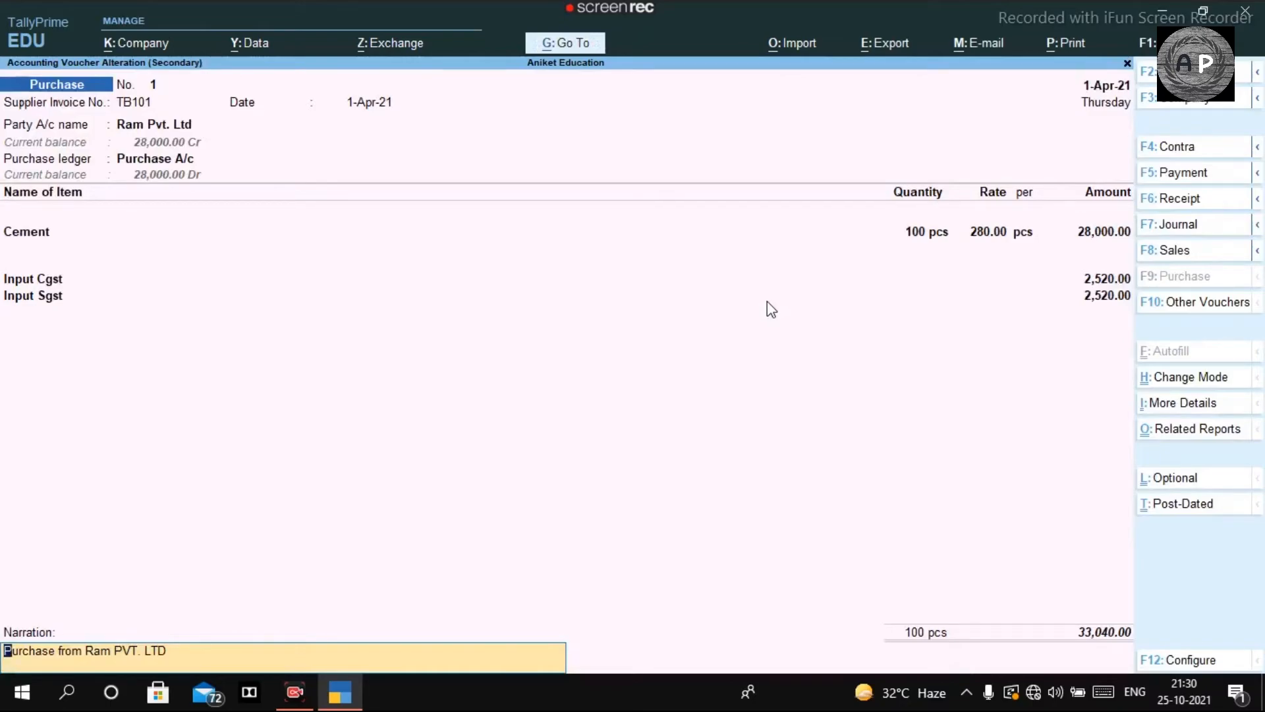
pyautogui.hotkey('ctrl', 'a')
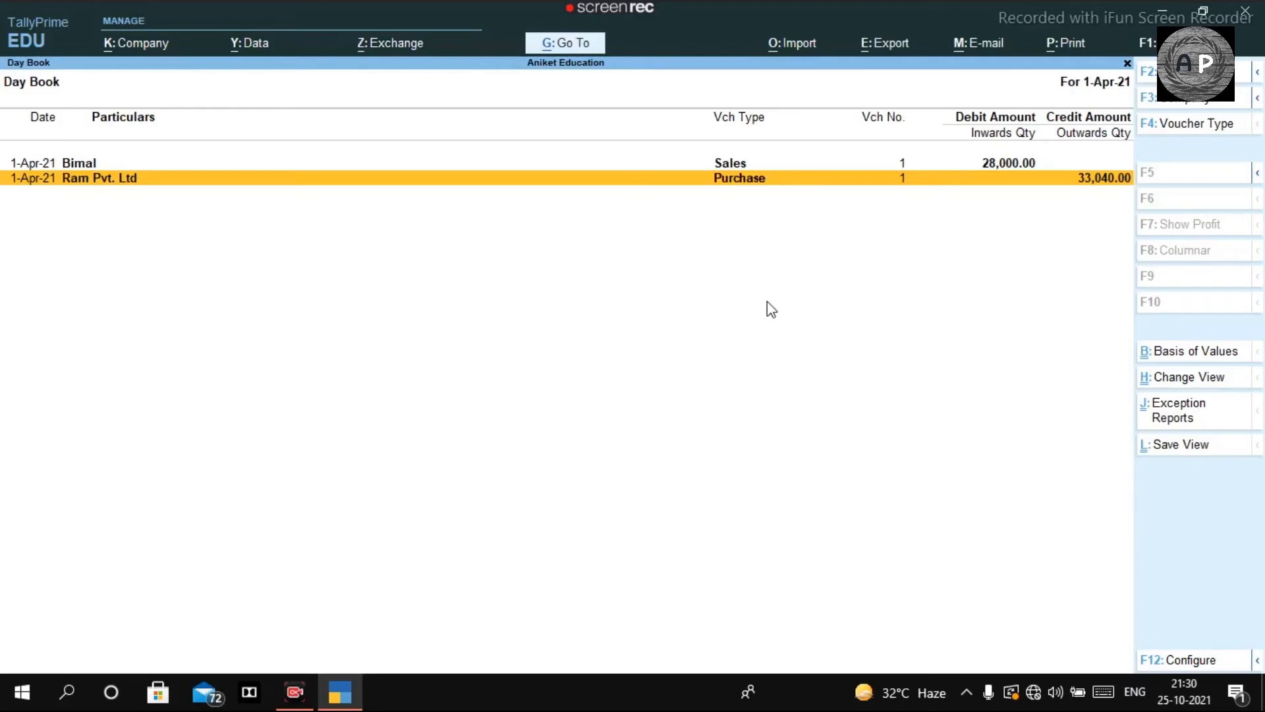
# Step: Leave the Day Book and start a new ledger named Output Cgst
pyautogui.press('Escape')
pyautogui.press('Up')
pyautogui.press('Up')
pyautogui.press('Up')
pyautogui.press('Up')
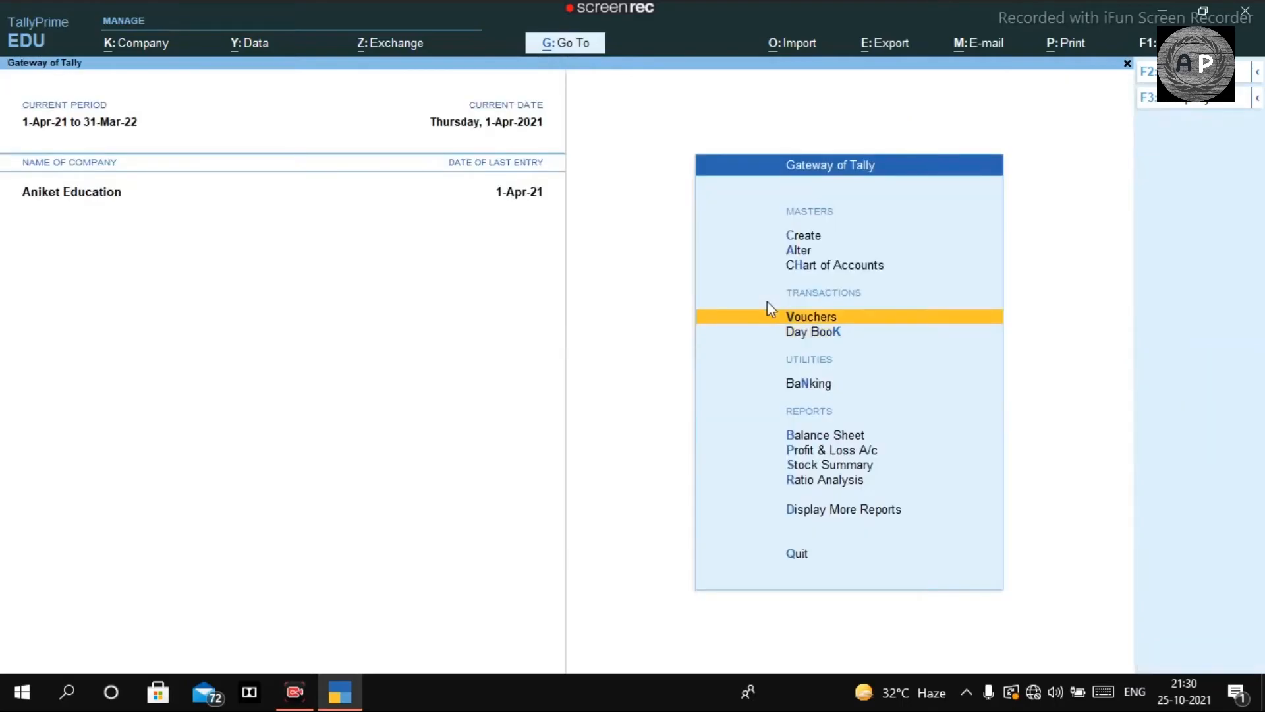
pyautogui.press('Return')
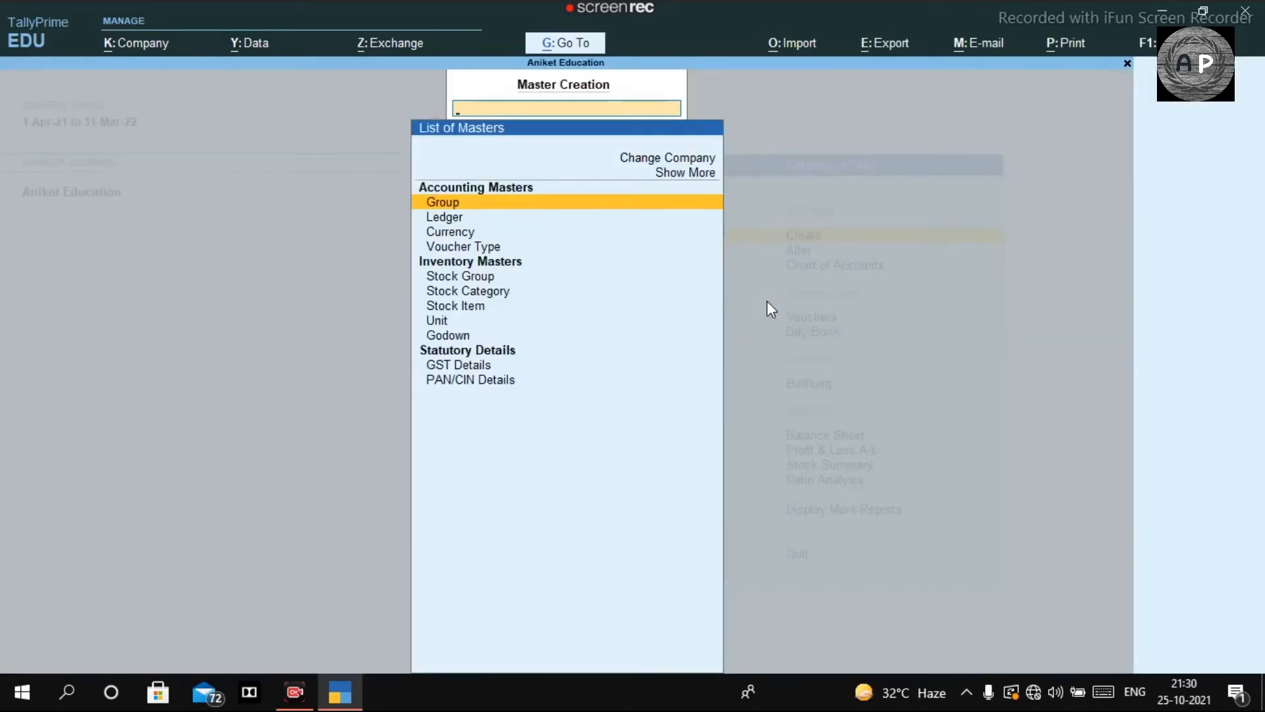
pyautogui.press('Down')
pyautogui.press('Return')
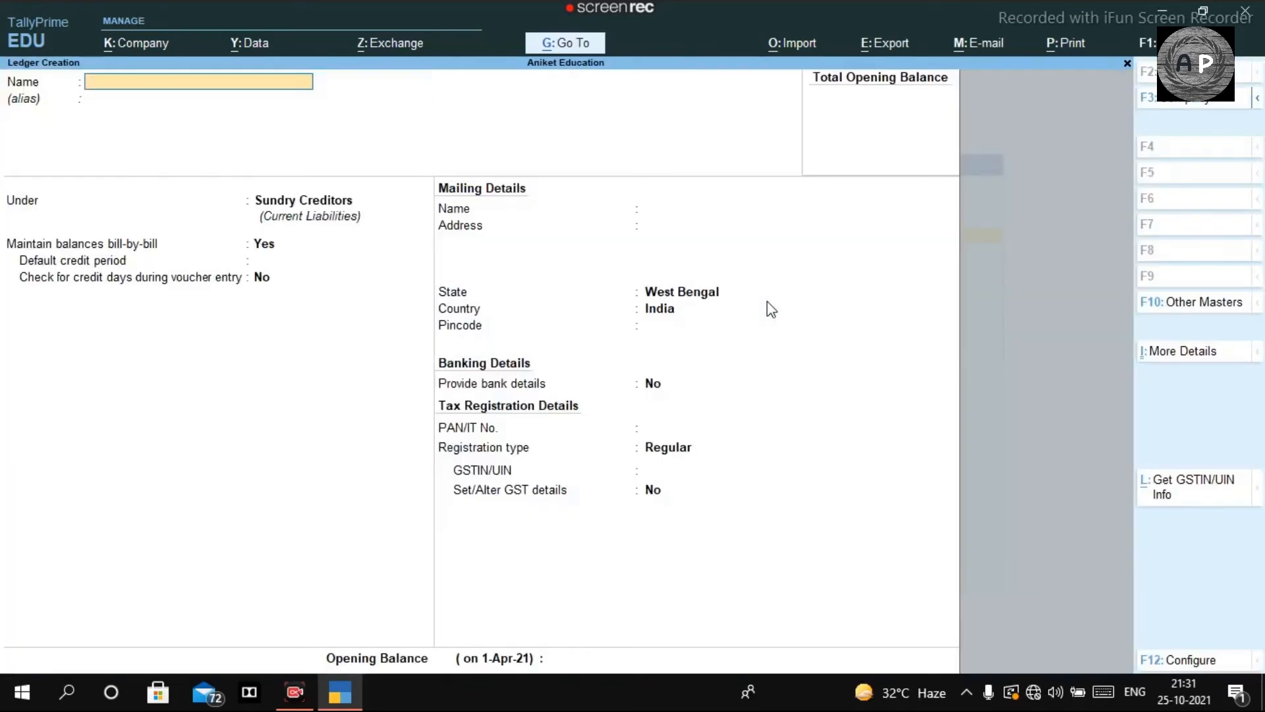
pyautogui.write('Output Cgst')
pyautogui.press('Return')
pyautogui.press('Return')
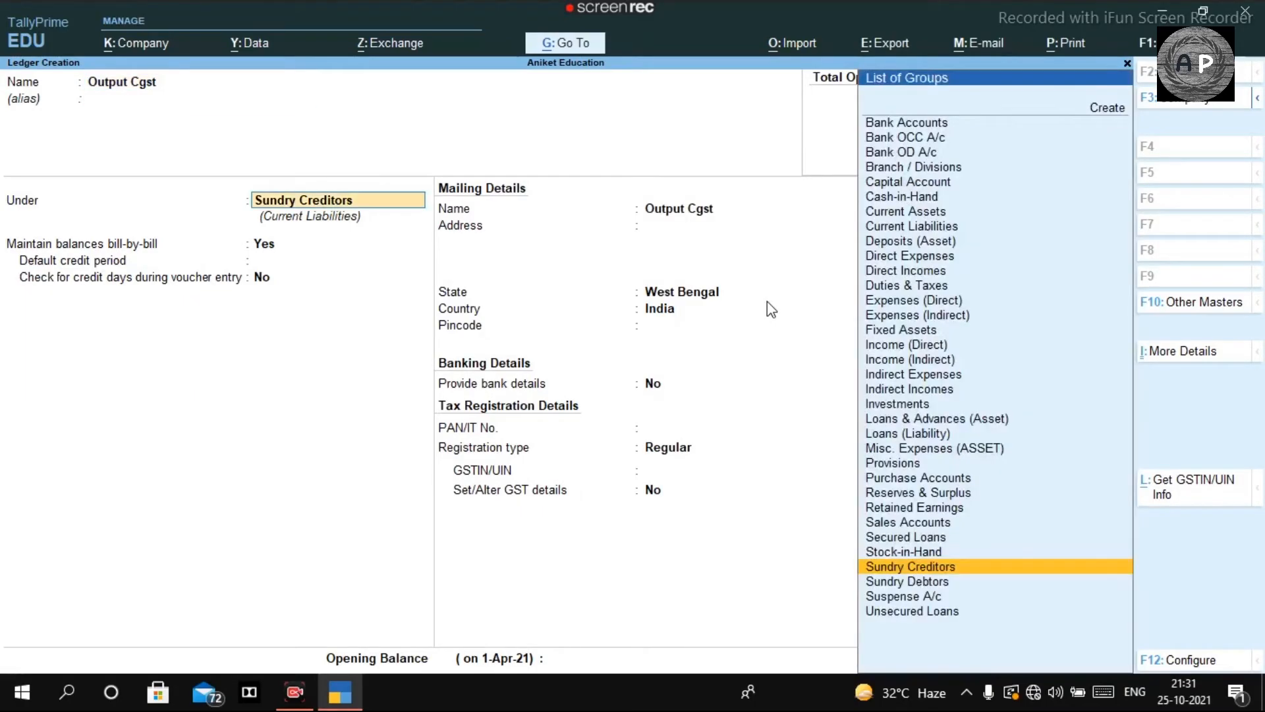
# Step: Place the Output Cgst ledger under Duties & Taxes with GST as its type of duty/tax
pyautogui.write('Du')
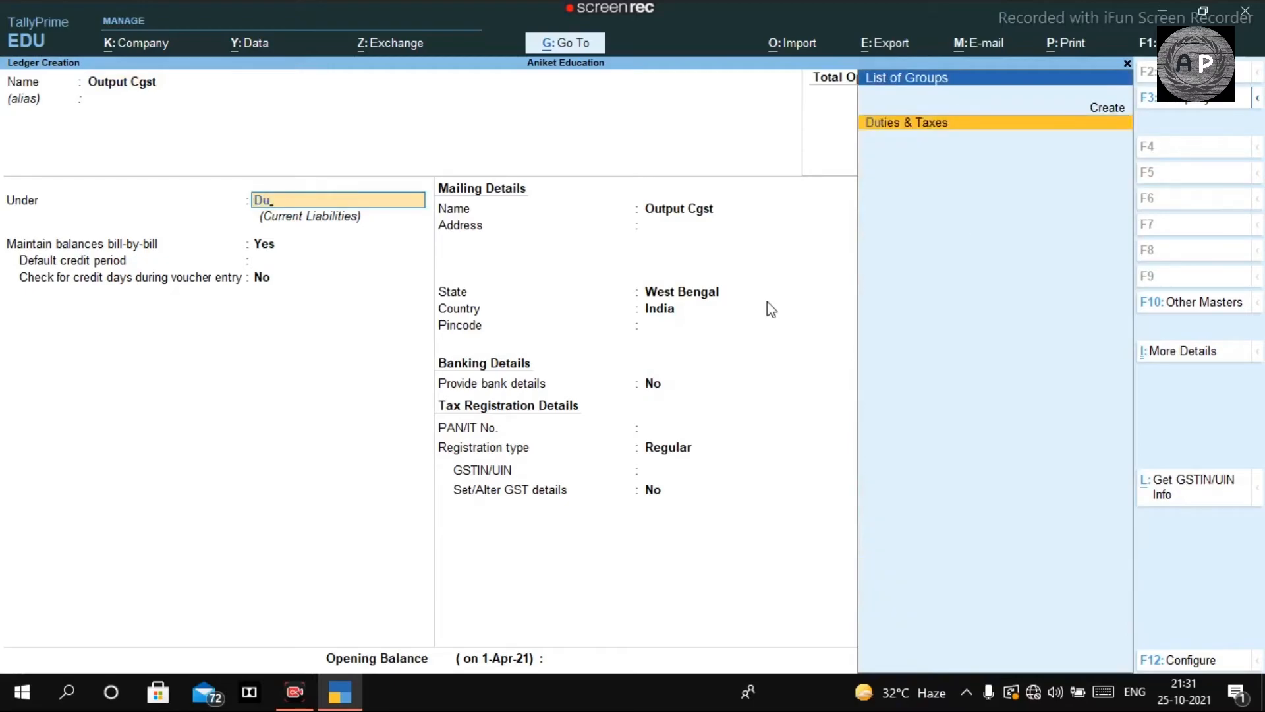
pyautogui.press('Return')
pyautogui.press('Up')
pyautogui.press('Return')
# Step: Set the Output Cgst ledger's tax type to Central Tax with rounding method Not Applicable, and finish the ledger without an opening balance
pyautogui.press('Down')
pyautogui.press('Down')
pyautogui.press('Up')
pyautogui.press('Up')
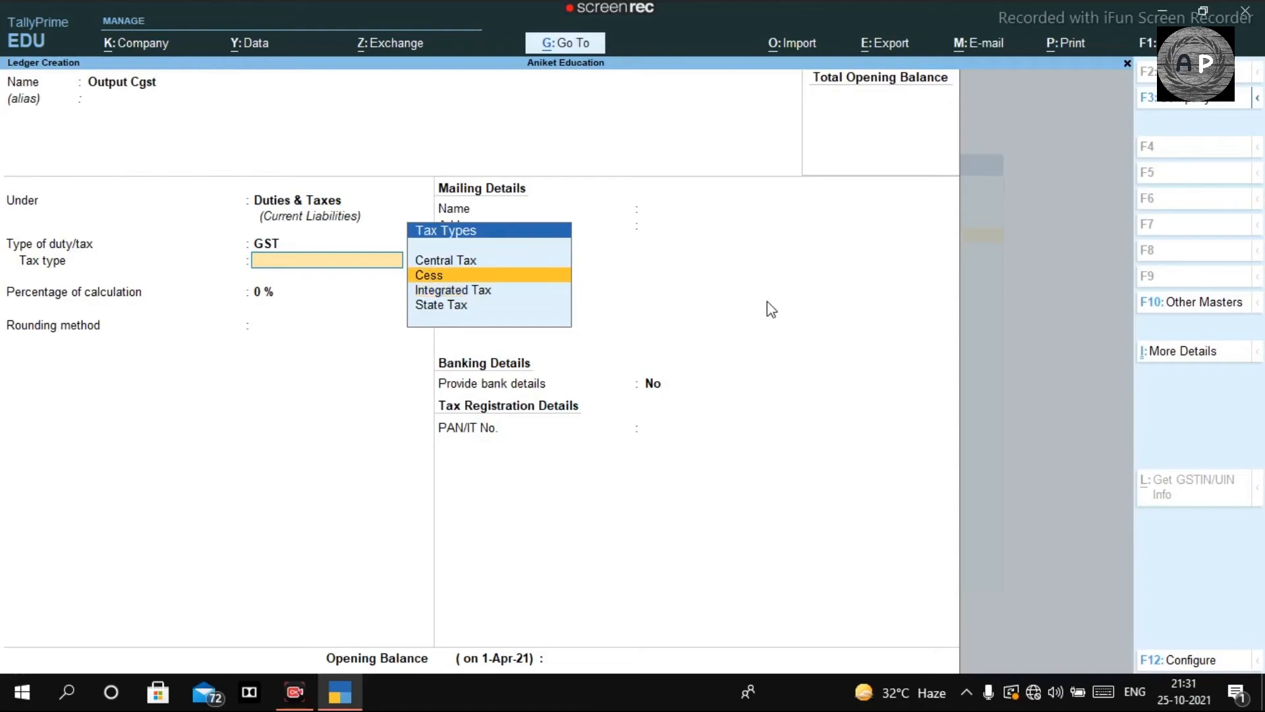
pyautogui.press('Return')
pyautogui.press('Return')
pyautogui.press('Return')
pyautogui.press('Return')
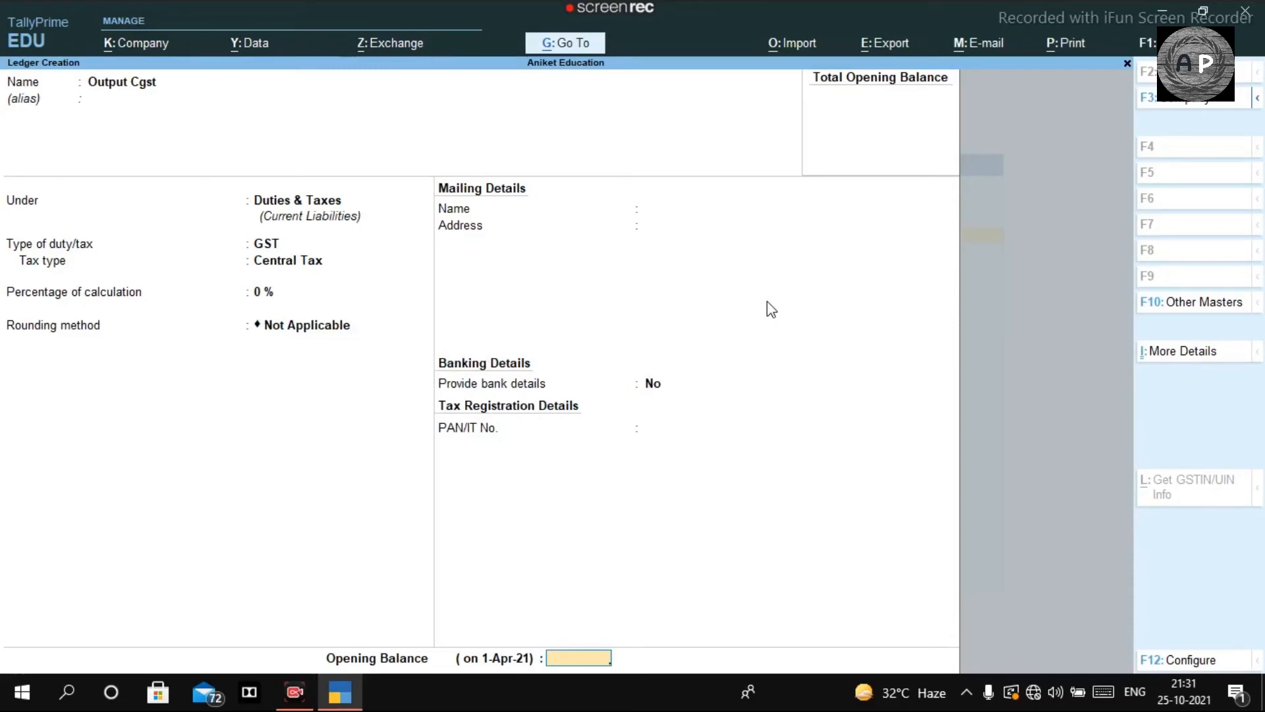
pyautogui.press('Return')
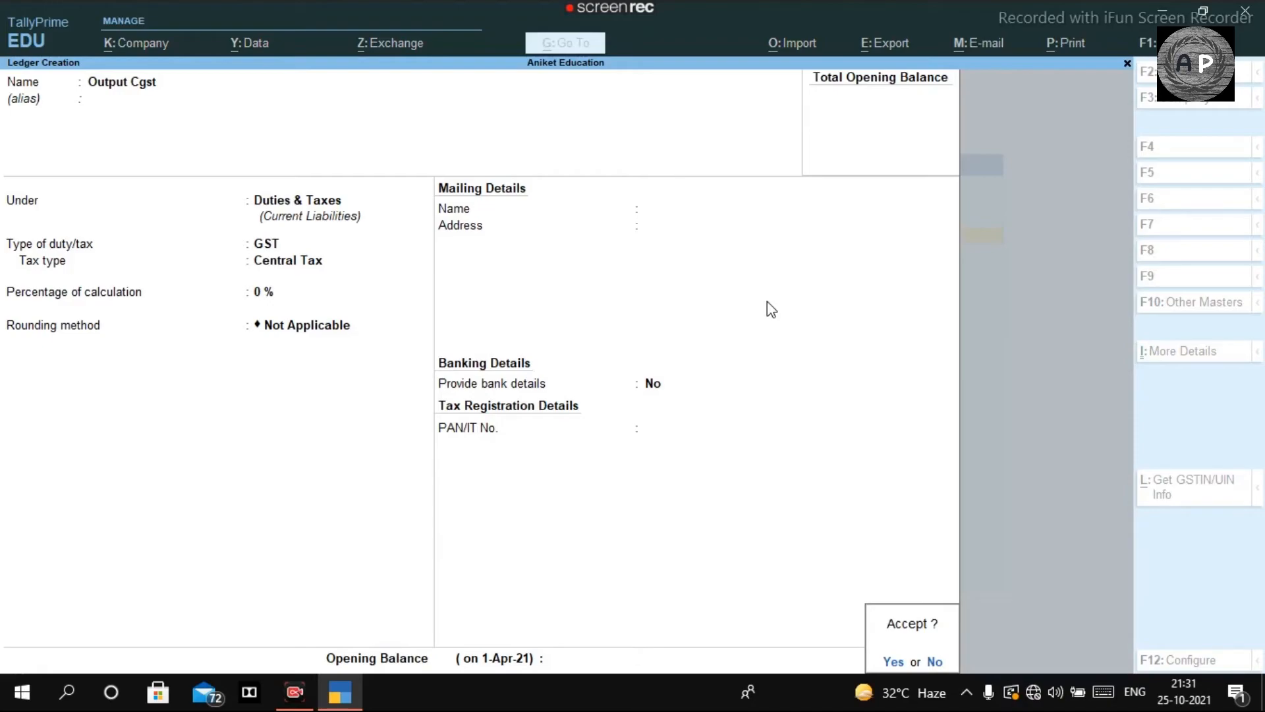
# Step: Start a ledger named Output Sgst under Duties & Taxes with GST as its type of duty/tax
pyautogui.write('Output Sgst4')
pyautogui.press('BackSpace')
pyautogui.press('Return')
pyautogui.press('Return')
pyautogui.press('Return')
pyautogui.press('Up')
pyautogui.press('Return')
# Step: Set the Output Sgst ledger's tax type to State Tax with rounding method Not Applicable, and save the ledger
pyautogui.press('Down')
pyautogui.press('Down')
pyautogui.press('Down')
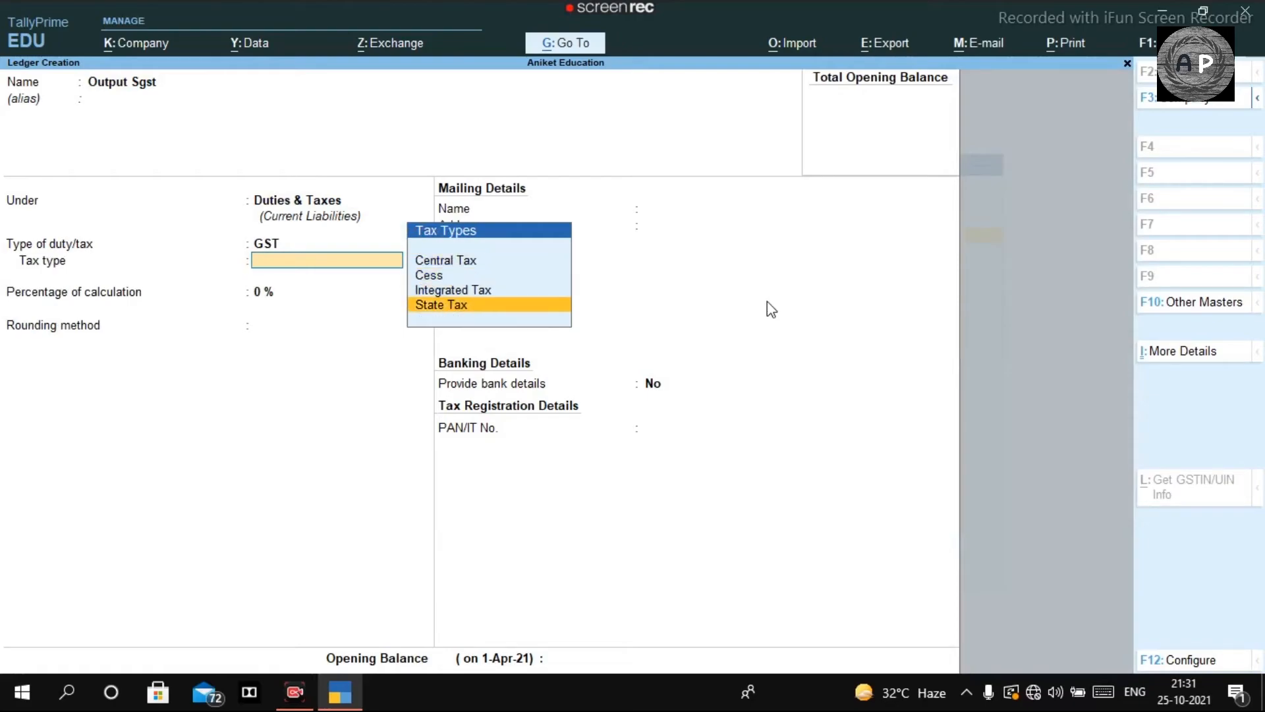
pyautogui.press('Return')
pyautogui.press('Return')
pyautogui.press('Return')
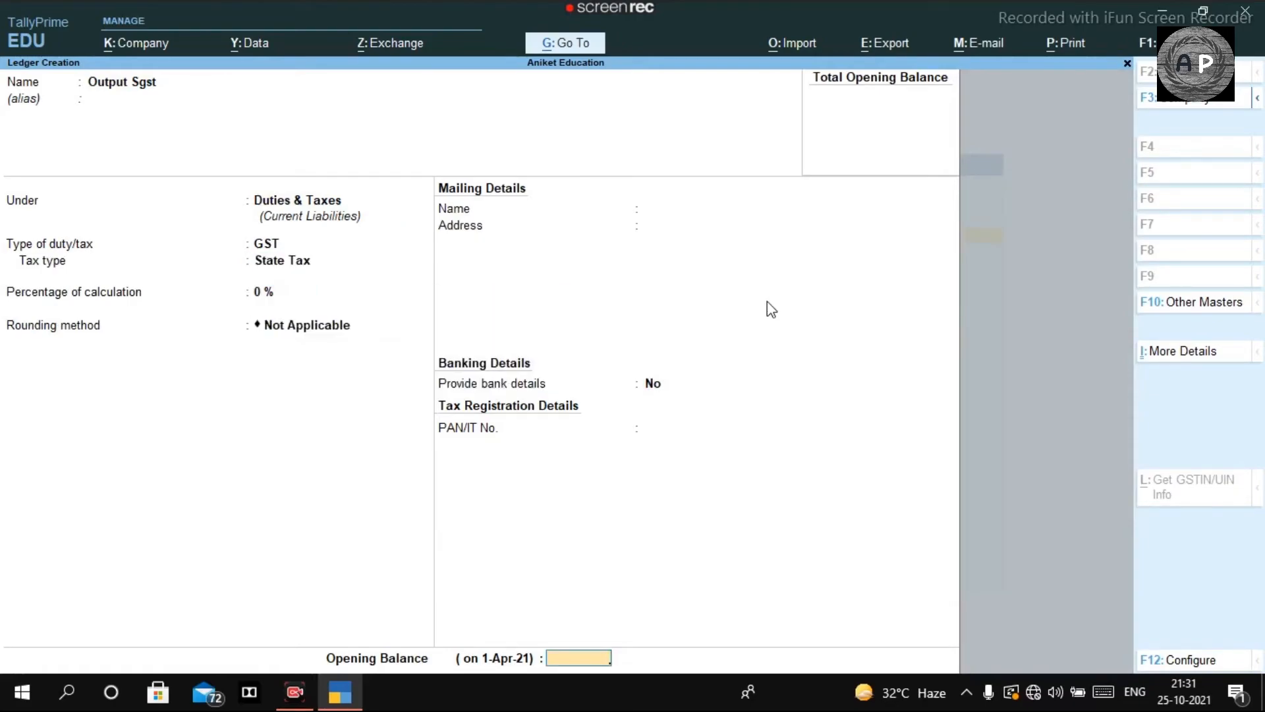
pyautogui.press('Return')
pyautogui.press('Return')
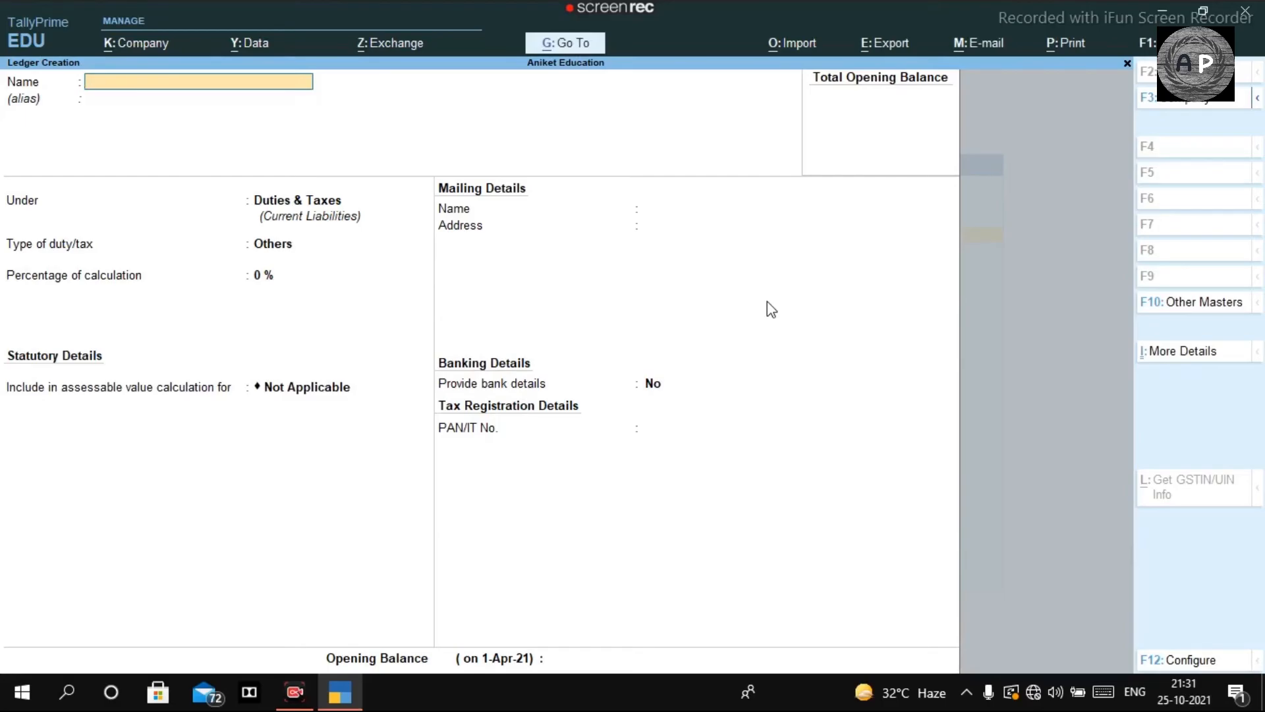
# Step: Reopen ledger creation and name the new ledger Output Igst
pyautogui.press('Escape')
pyautogui.press('Return')
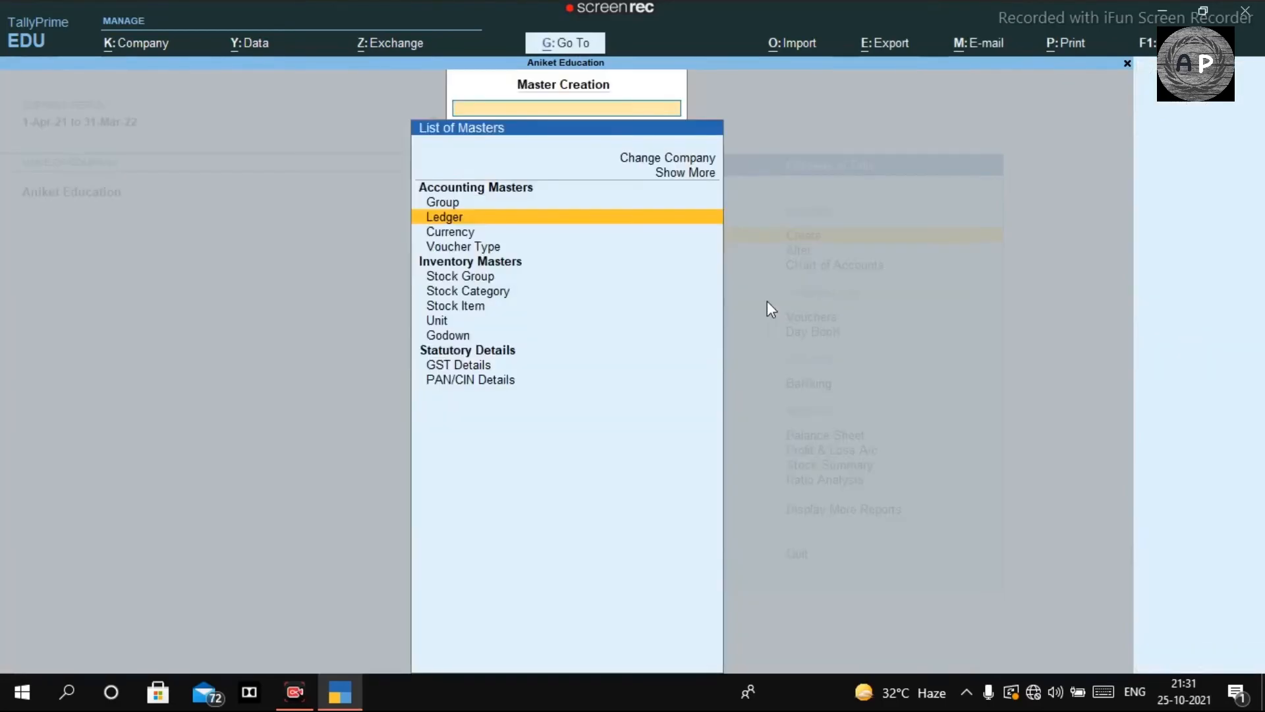
pyautogui.press('Return')
pyautogui.write('Outptu')
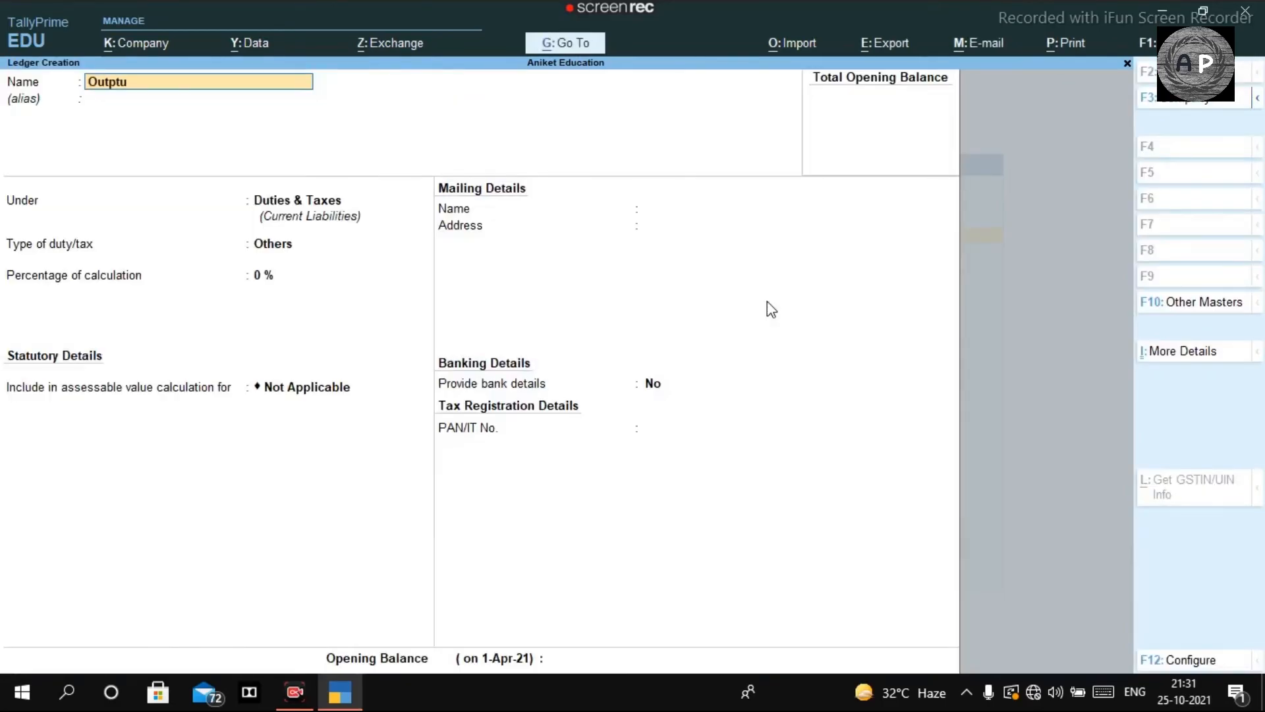
pyautogui.press('BackSpace')
pyautogui.press('BackSpace')
pyautogui.press('BackSpace')
pyautogui.press('BackSpace')
pyautogui.press('BackSpace')
pyautogui.press('BackSpace')
pyautogui.write('Output i')
pyautogui.press('BackSpace')
pyautogui.write('Igs')
# Step: Define the Output Igst ledger under Duties & Taxes as GST with tax type Integrated Tax, and save it
pyautogui.press('Return')
pyautogui.press('Return')
pyautogui.press('Return')
pyautogui.press('Up')
pyautogui.press('Return')
pyautogui.press('Down')
pyautogui.press('Down')
pyautogui.press('Return')
pyautogui.press('Return')
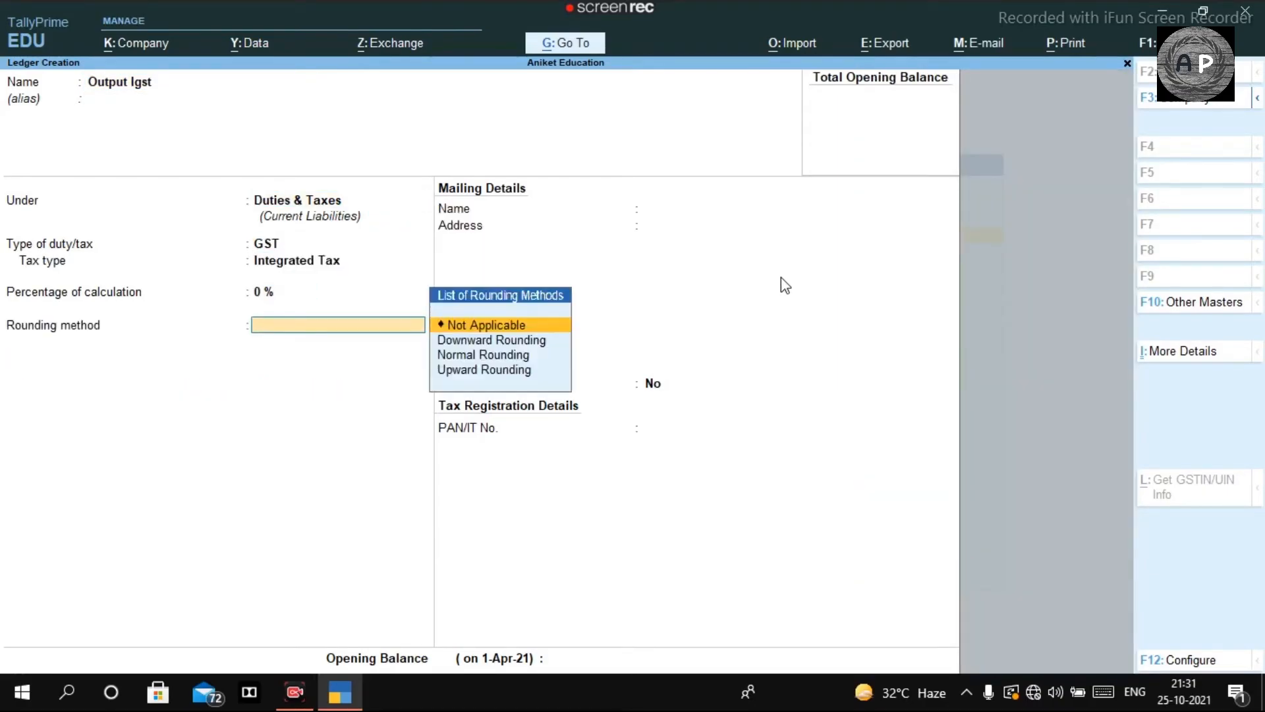
pyautogui.hotkey('ctrl', 'a')
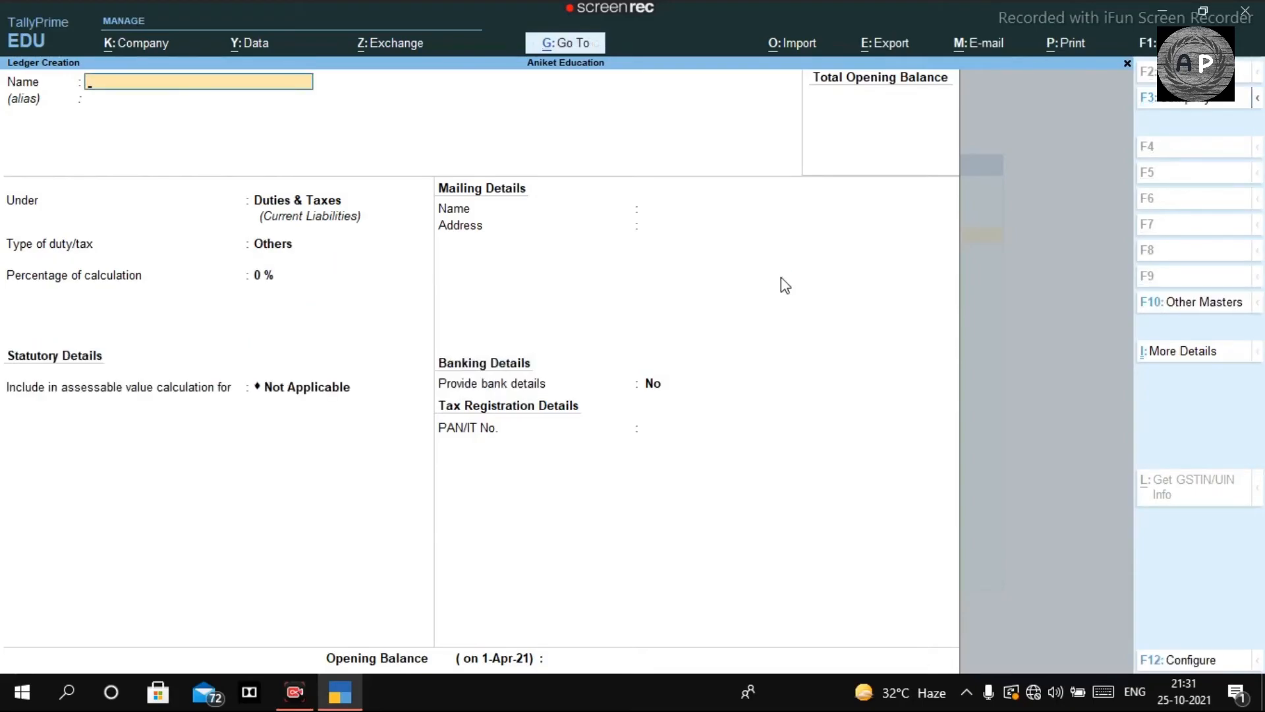
# Step: Leave ledger creation and open sales voucher No. 1 of 1-Apr-21 from the Day Book for alteration
pyautogui.press('Escape')
pyautogui.press('Return')
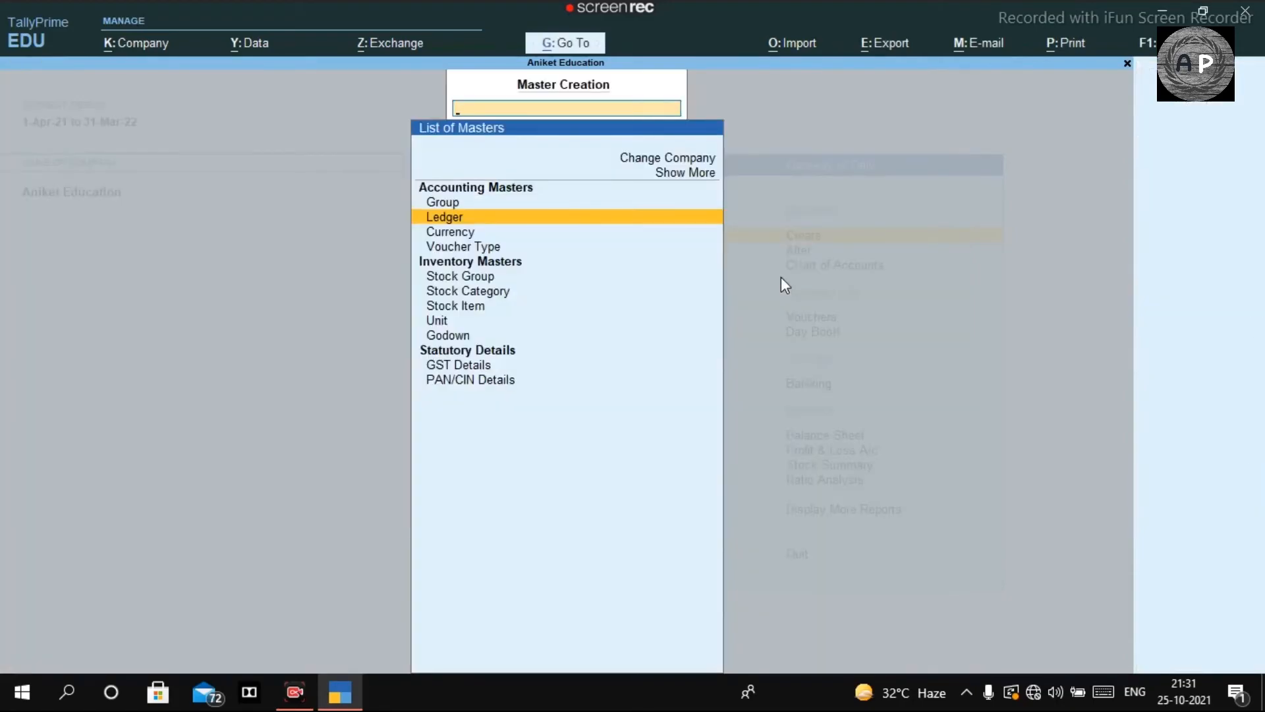
pyautogui.press('Escape')
pyautogui.press('Down')
pyautogui.press('Down')
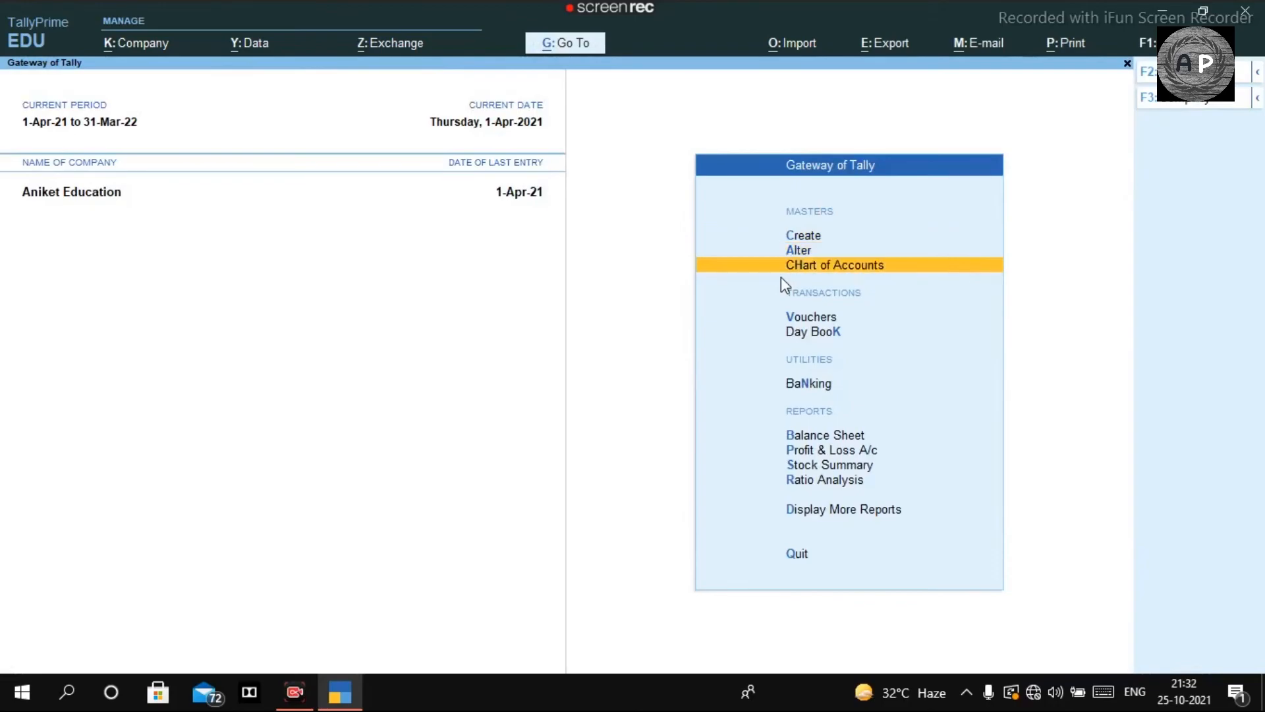
pyautogui.press('k')
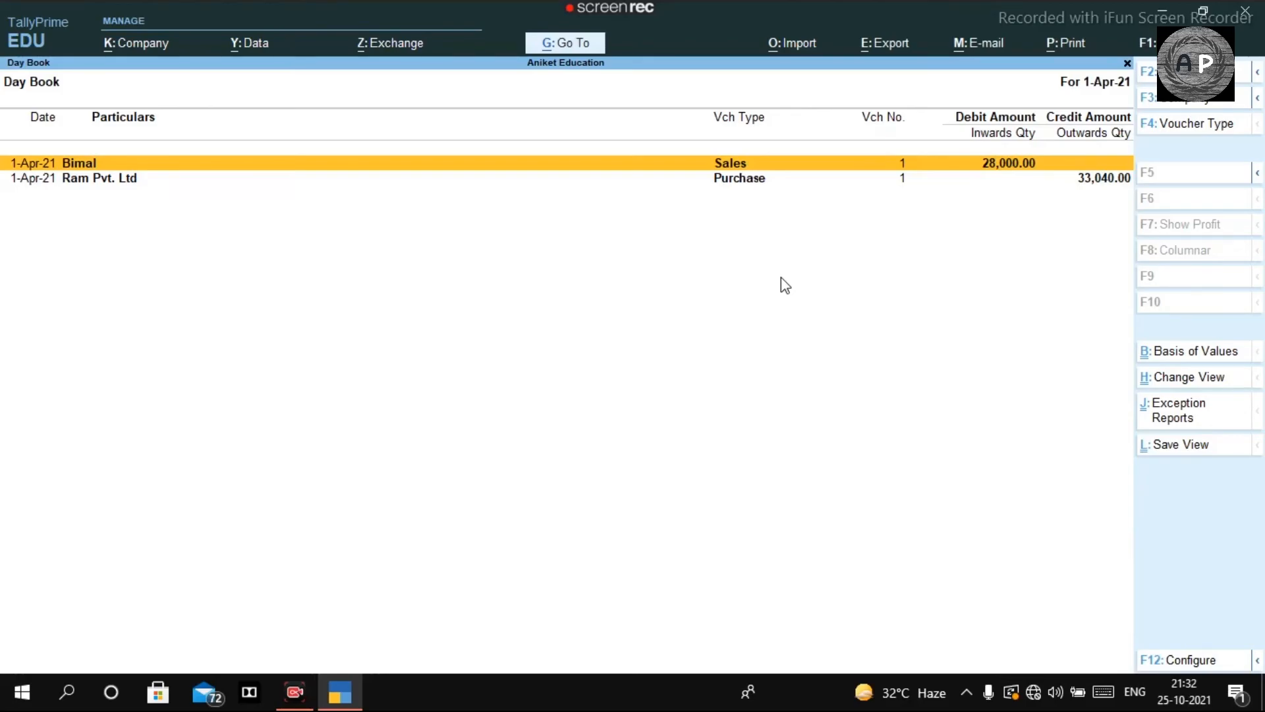
pyautogui.press('Return')
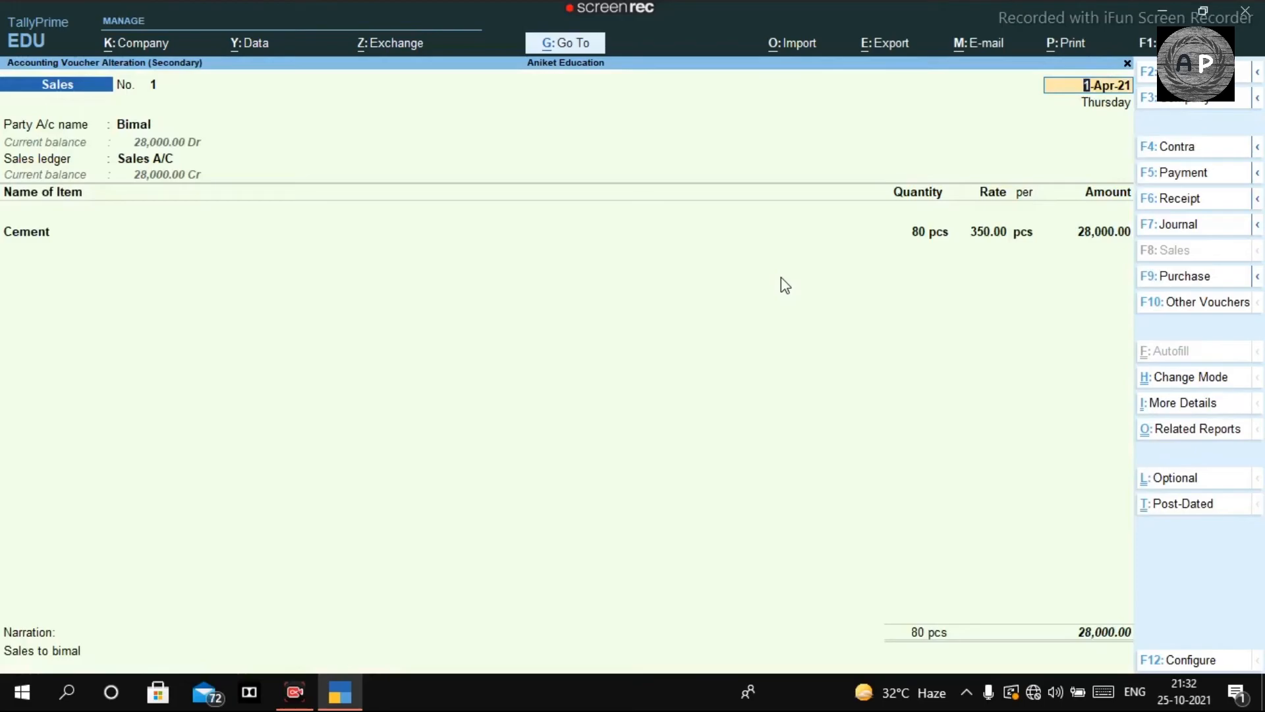
# Step: Keep the sales voucher's date, party details, West Bengal as place of supply and Sales A/C to reach the Cement line
pyautogui.press('Return')
pyautogui.press('Return')
pyautogui.press('Return')
pyautogui.press('Return')
pyautogui.press('Return')
pyautogui.press('Return')
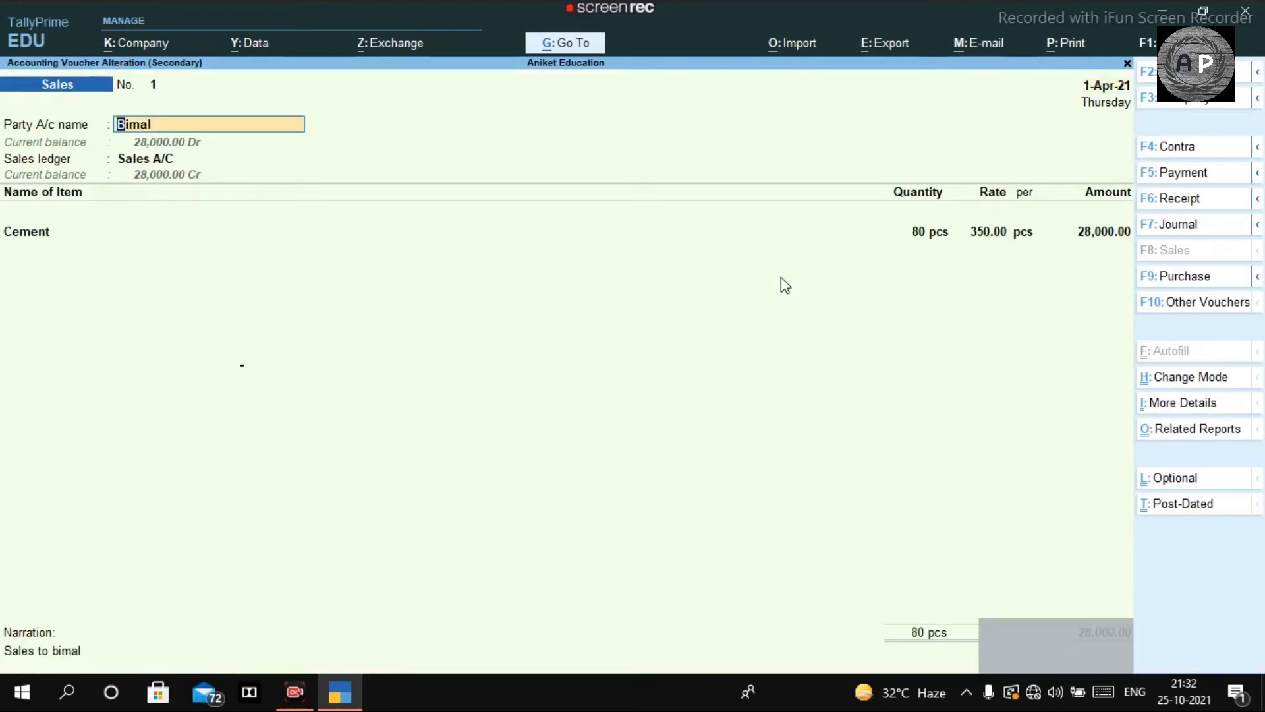
pyautogui.press('Return')
pyautogui.press('Return')
pyautogui.press('Return')
pyautogui.press('Return')
pyautogui.press('Return')
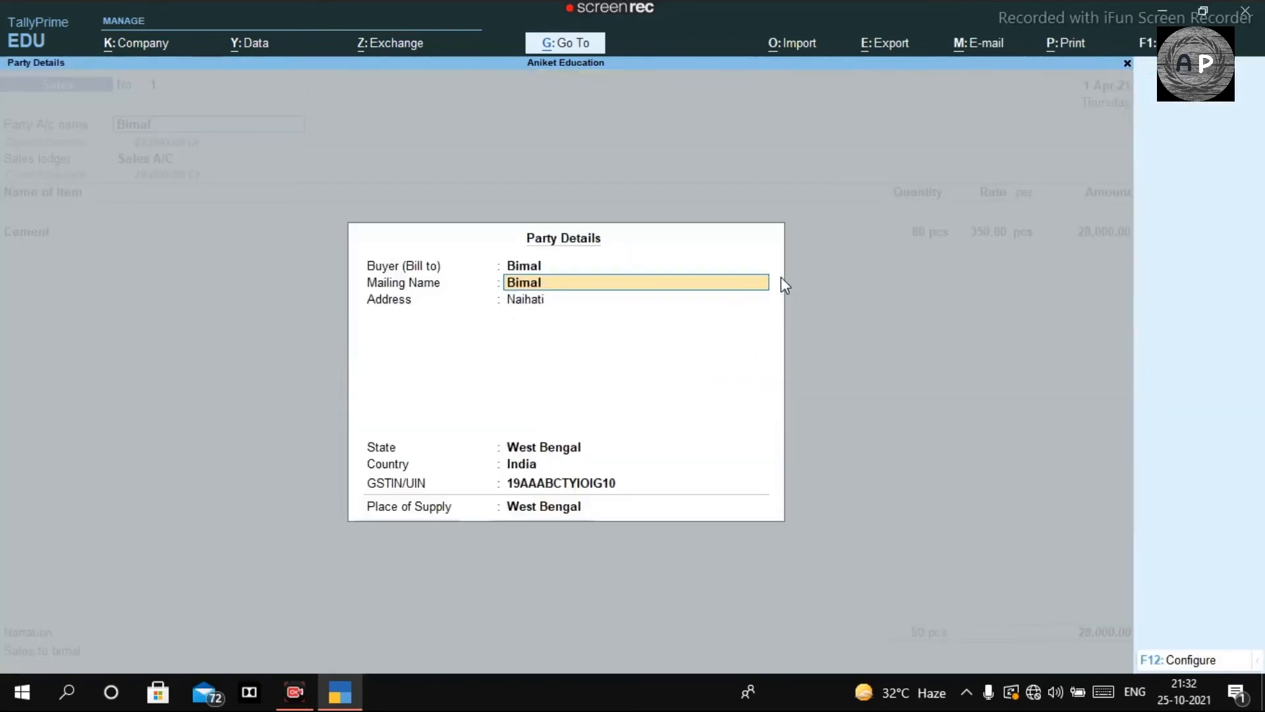
pyautogui.press('Return')
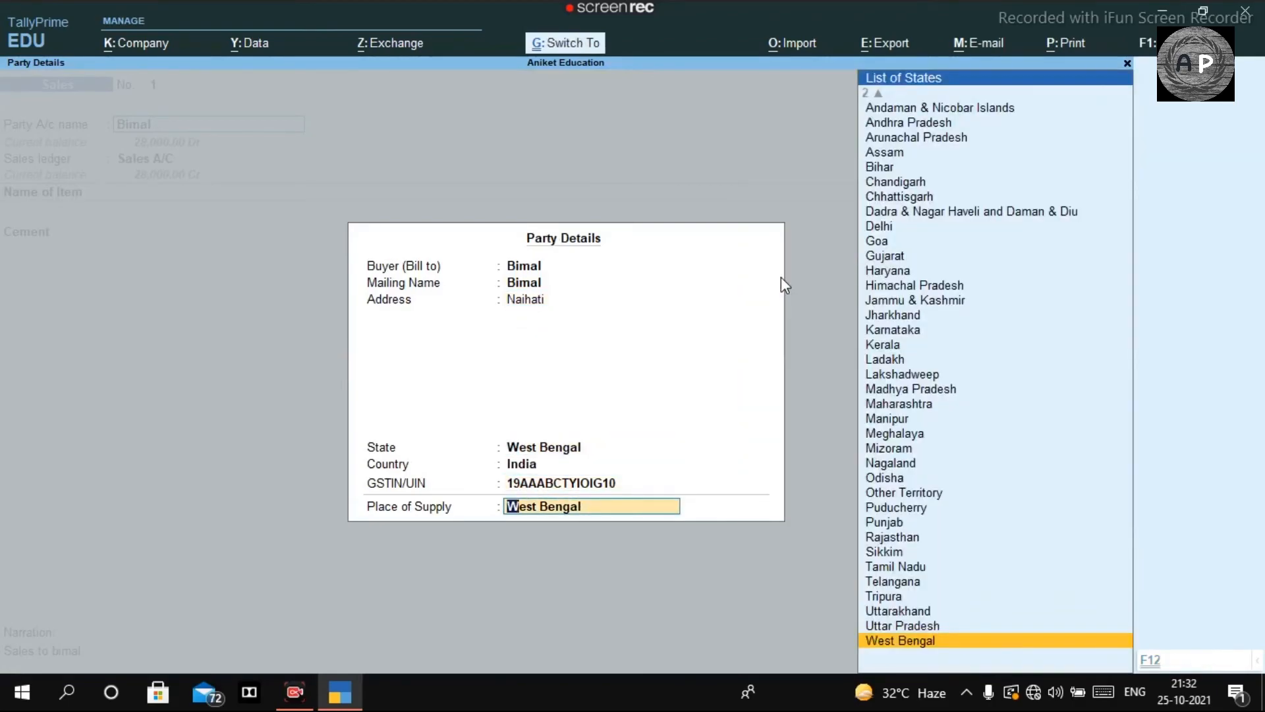
pyautogui.press('Return')
pyautogui.press('Return')
pyautogui.press('Return')
pyautogui.press('Return')
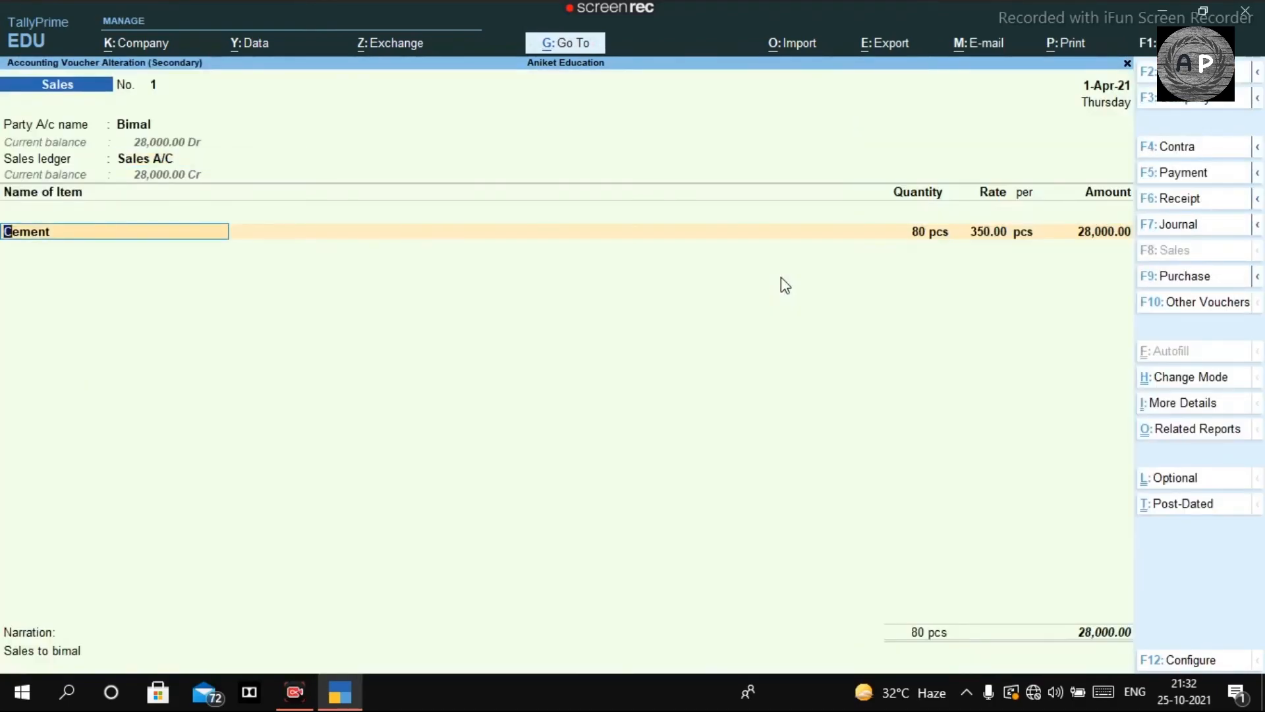
# Step: Keep the Cement line's quantity and rate as entered and end the item list to reach the additional ledger lines
pyautogui.press('Return')
pyautogui.press('Return')
pyautogui.press('Return')
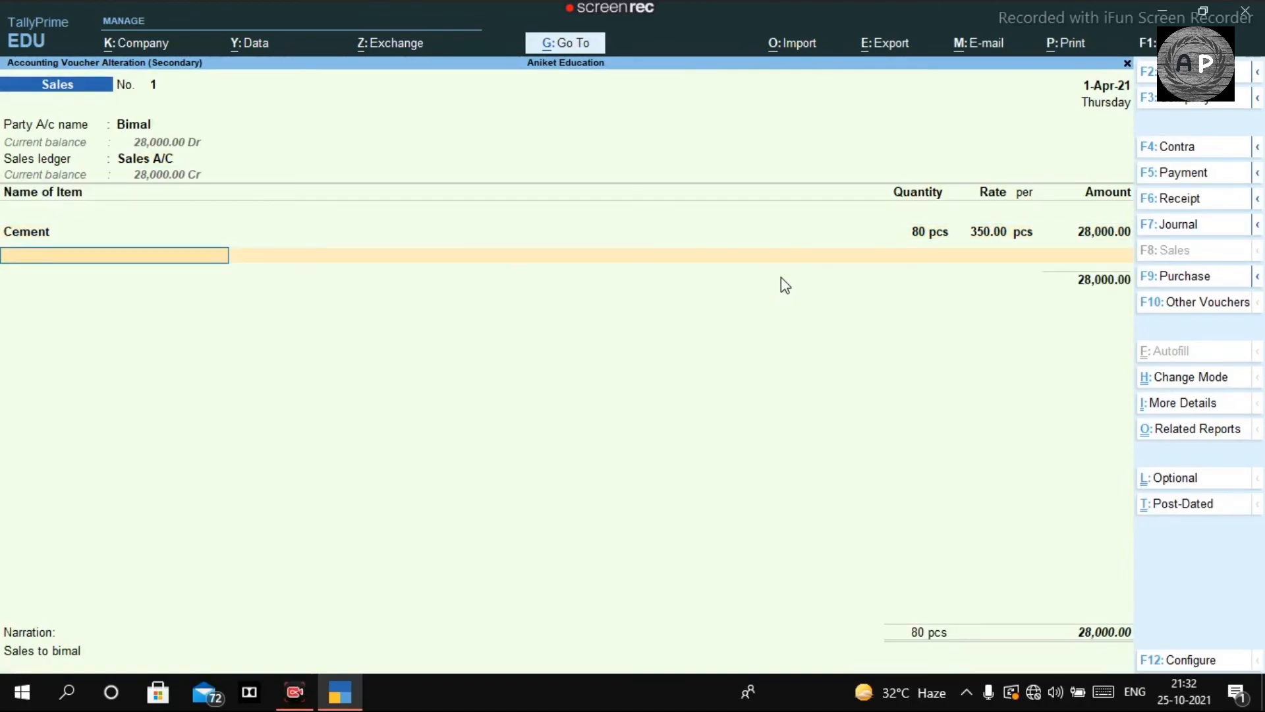
pyautogui.press('Return')
pyautogui.write('Out')
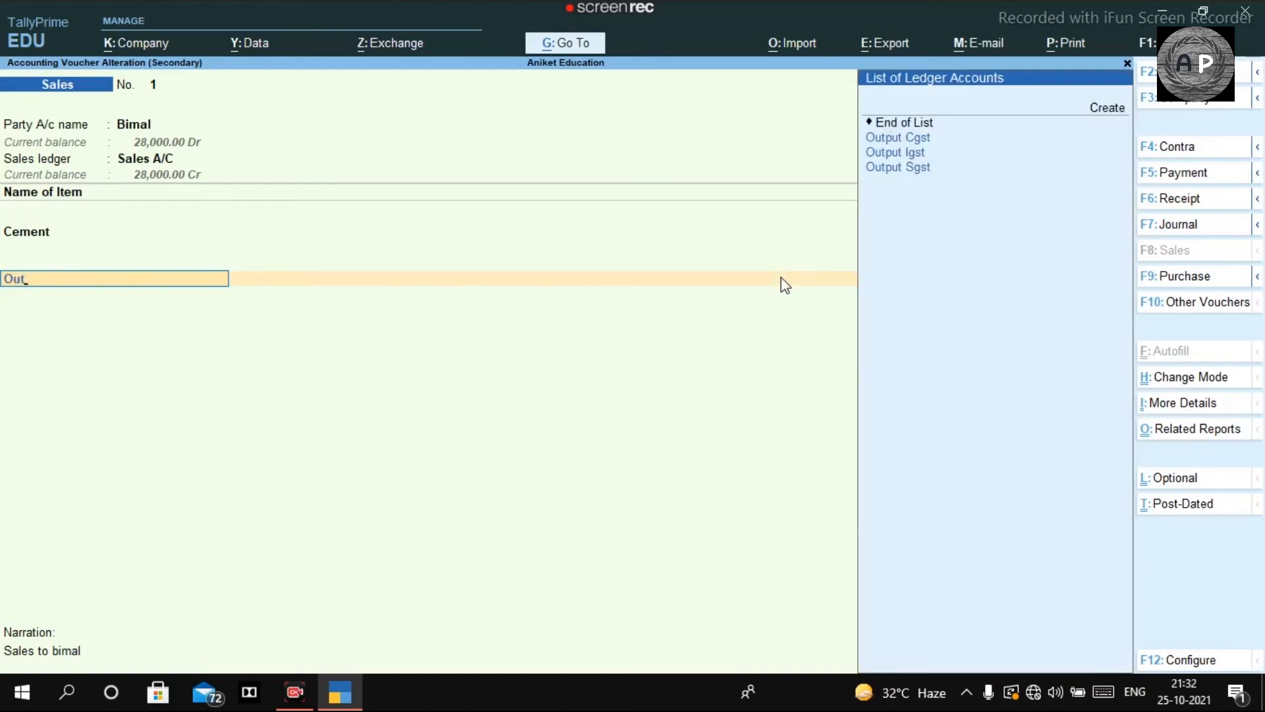
pyautogui.press('Down')
pyautogui.press('Down')
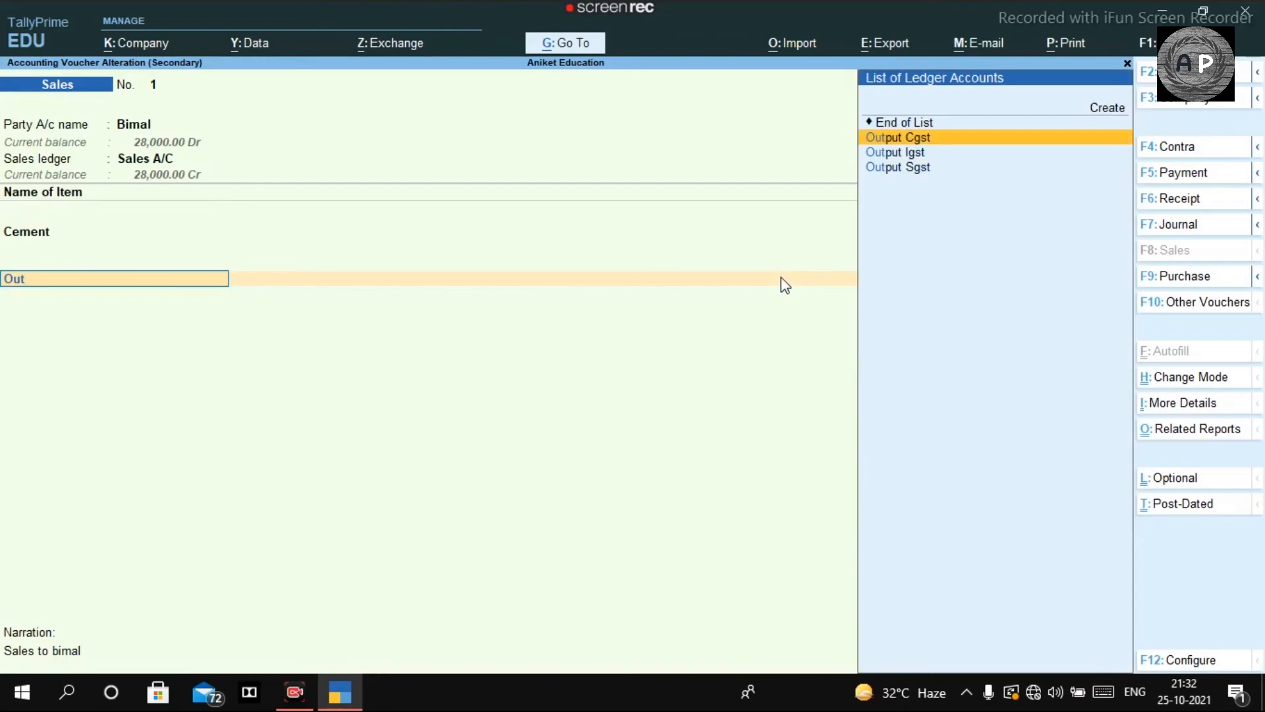
pyautogui.press('Return')
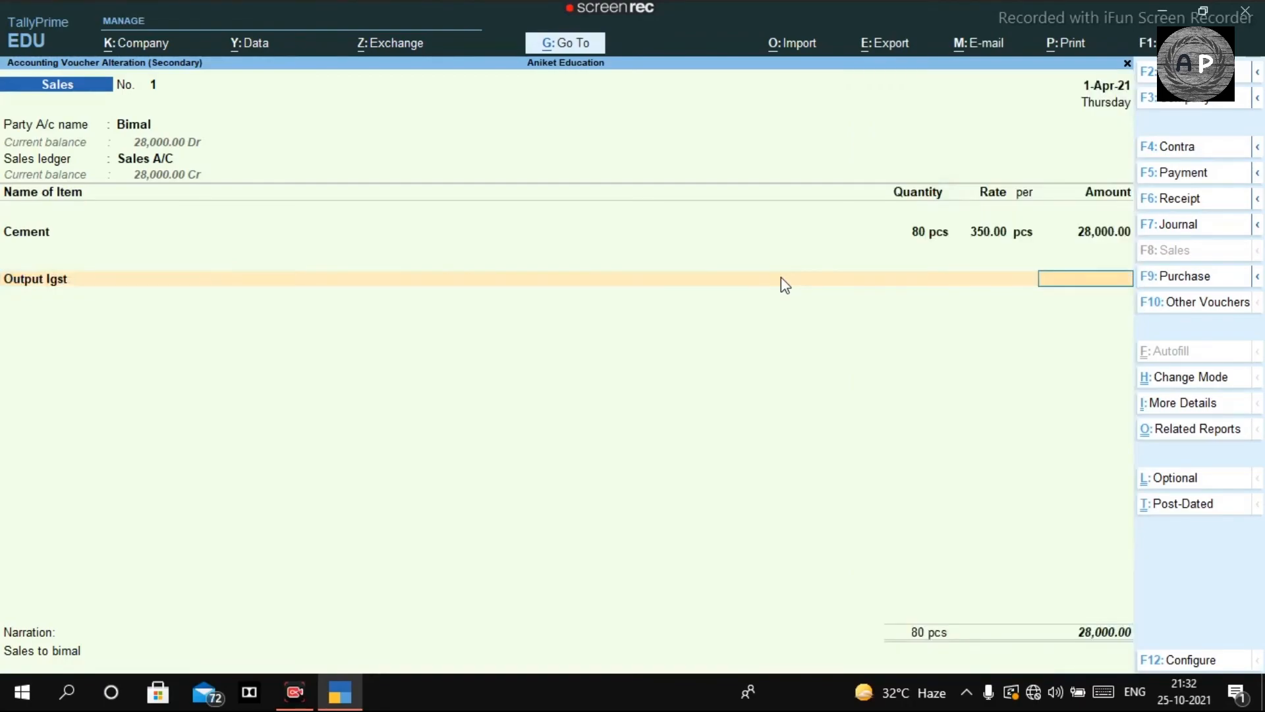
pyautogui.press('BackSpace')
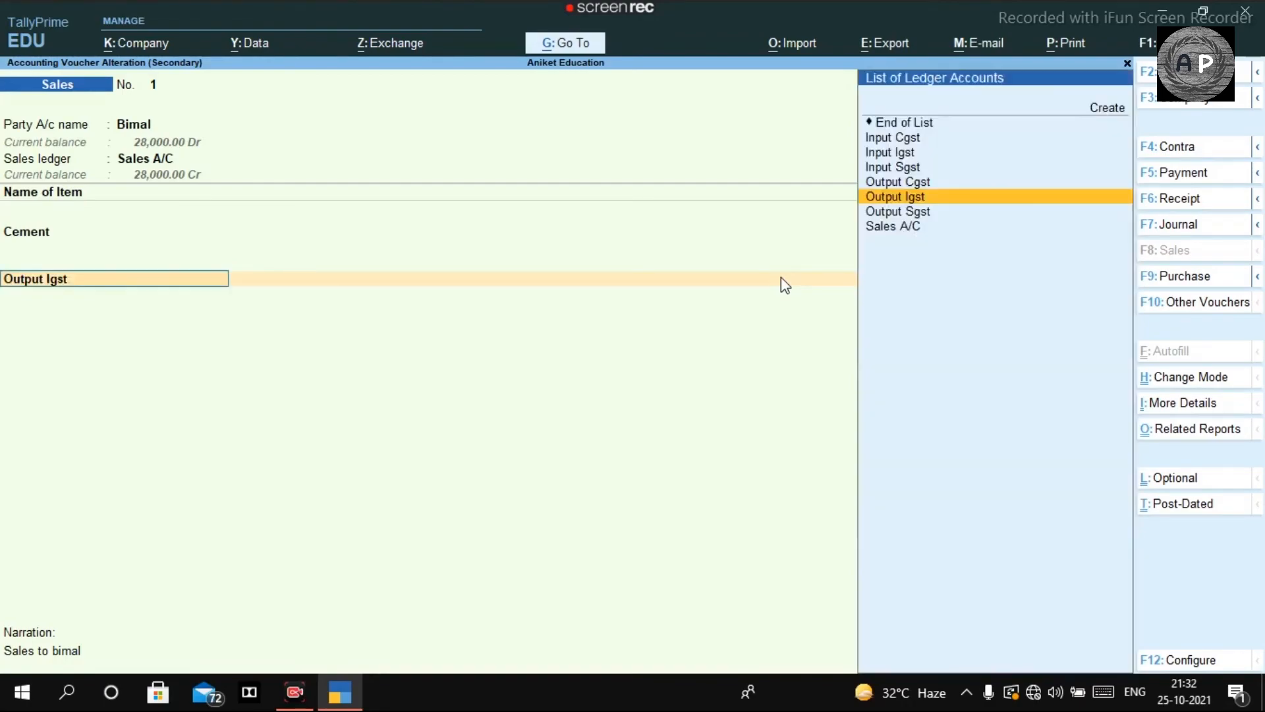
# Step: Add the Output Cgst ledger below the Cement item with its automatically calculated amount
pyautogui.write('Out')
pyautogui.press('Down')
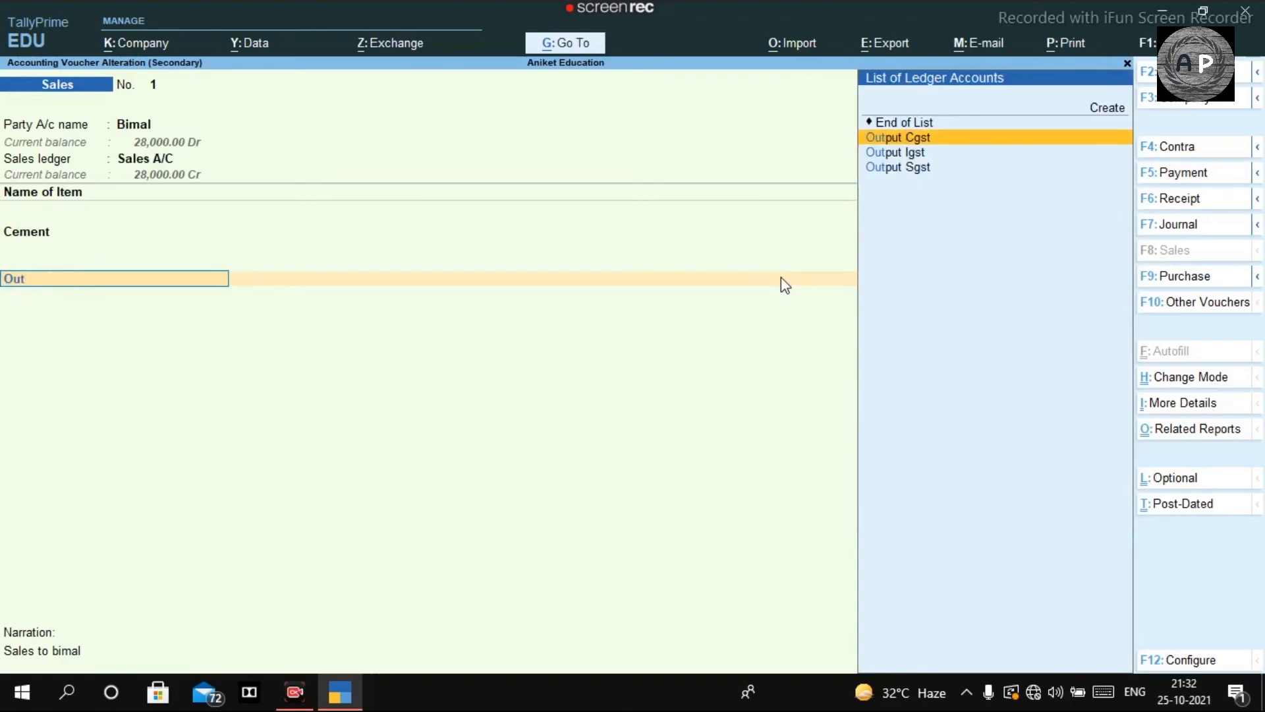
pyautogui.press('Return')
pyautogui.press('Return')
# Step: Add the Output Sgst ledger on the line below Output Cgst with its calculated amount, and end the ledger list
pyautogui.write('Output')
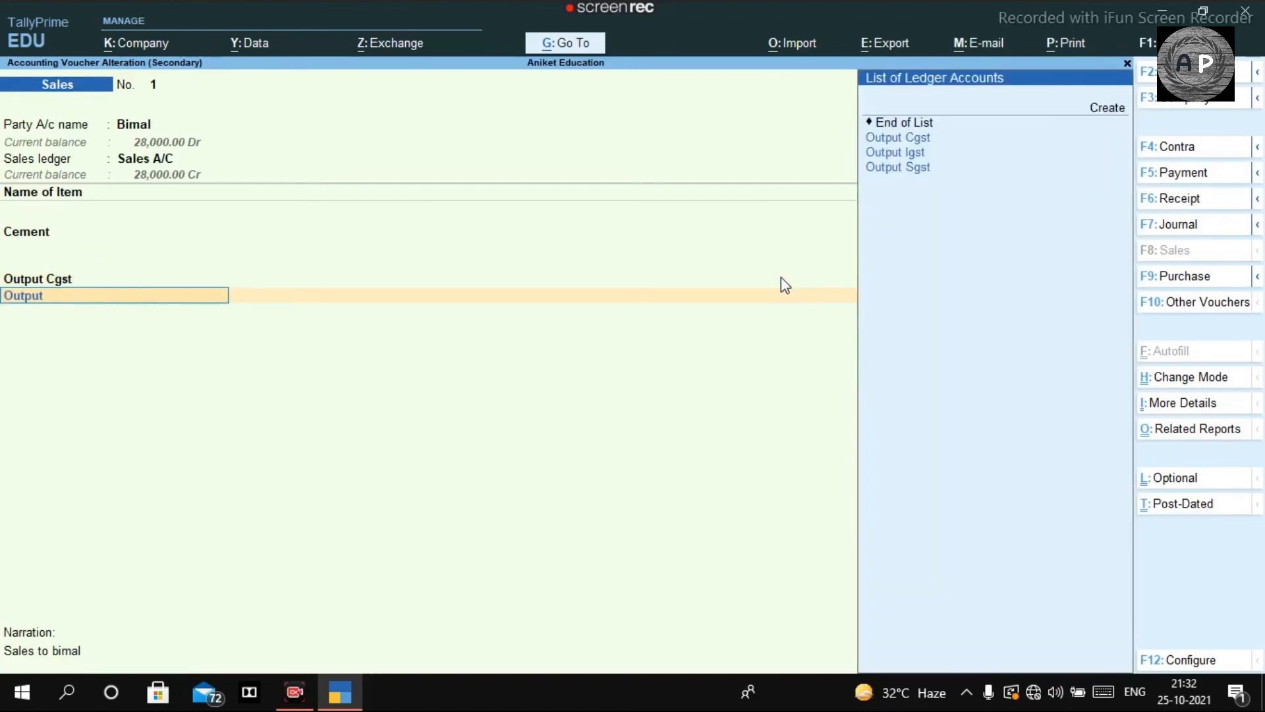
pyautogui.press('Down')
pyautogui.press('Down')
pyautogui.press('Down')
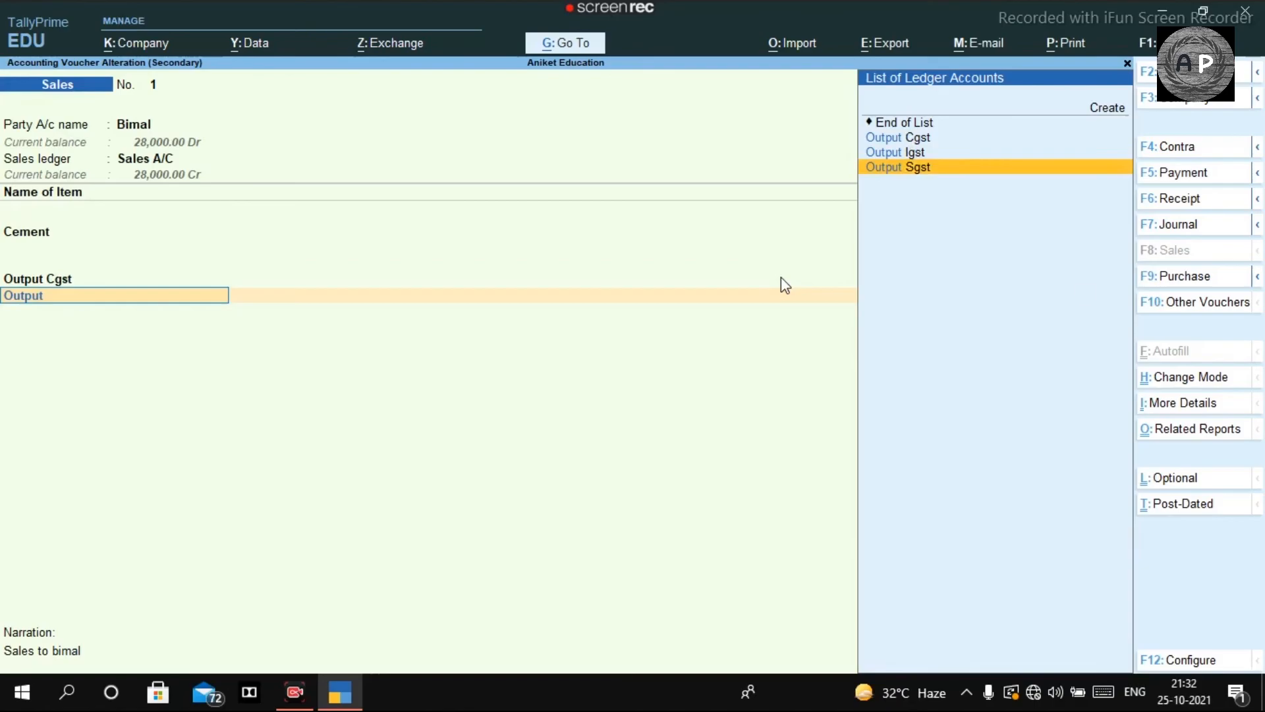
pyautogui.press('Return')
pyautogui.press('Return')
pyautogui.press('Return')
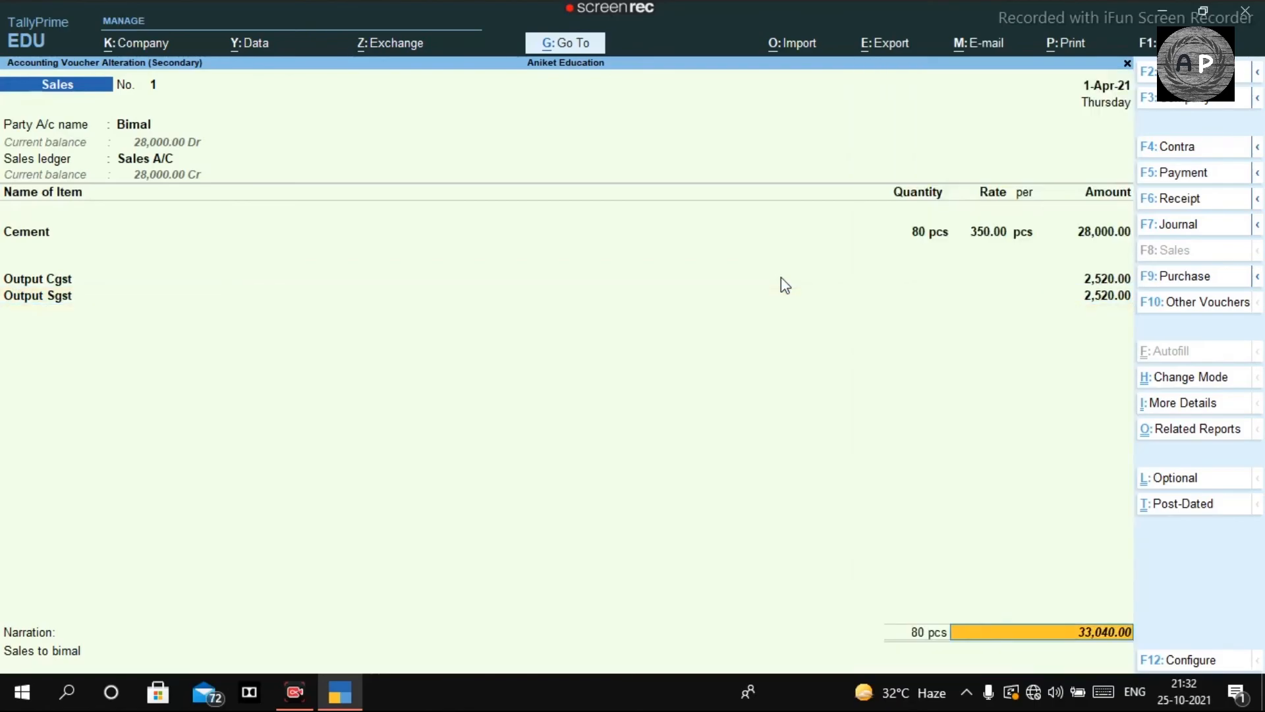
# Step: Accept the party's bill-wise details as New Ref 1 without a due date and save the altered sales voucher
pyautogui.press('Return')
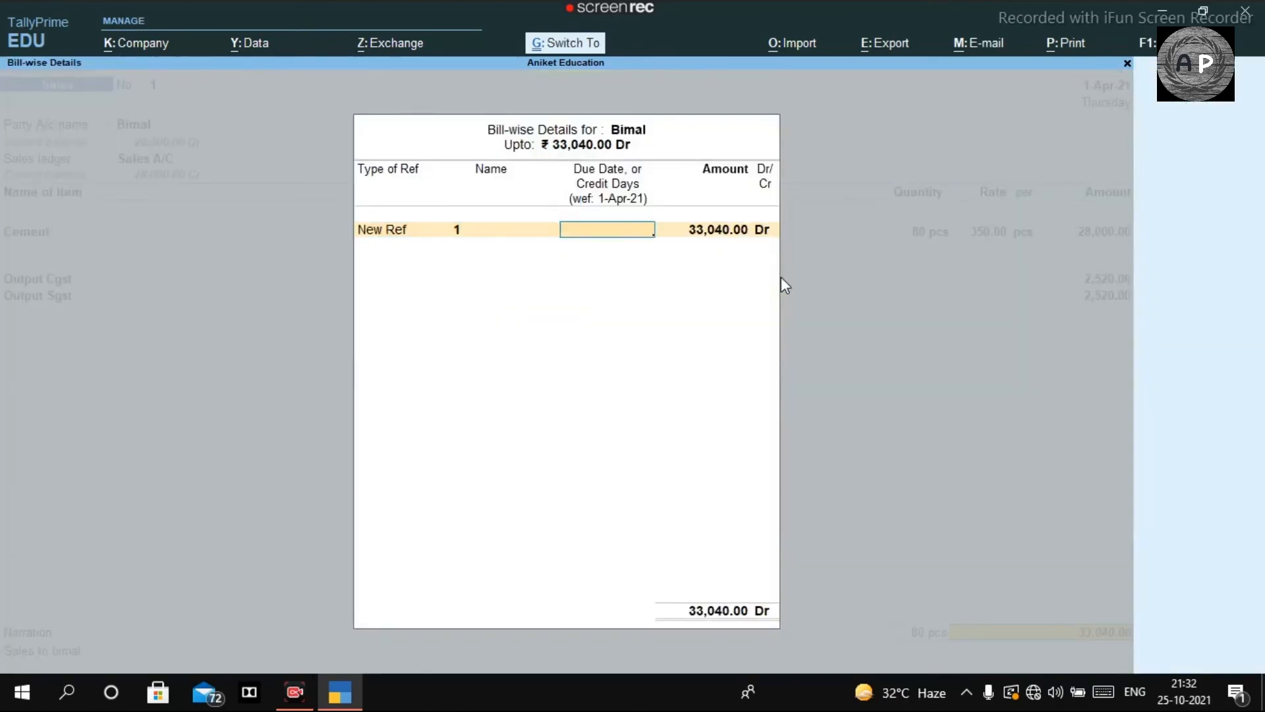
pyautogui.hotkey('ctrl', 'a')
pyautogui.press('Return')
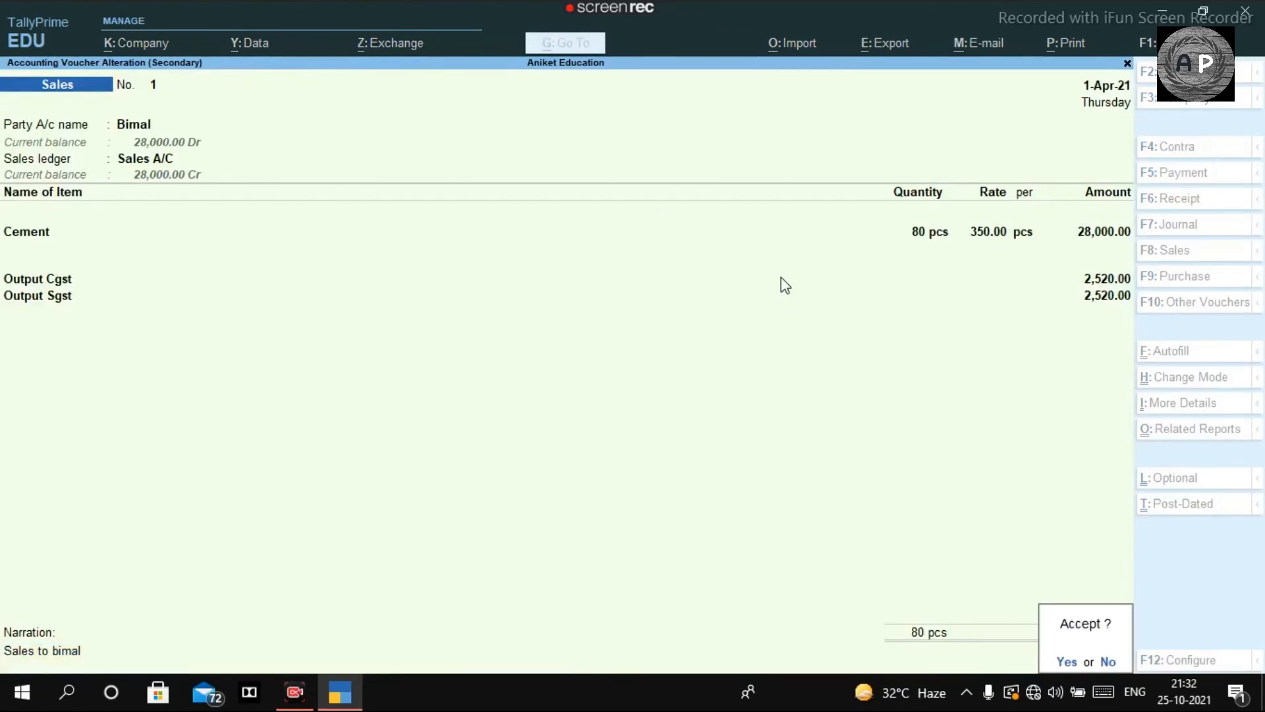
pyautogui.press('y')
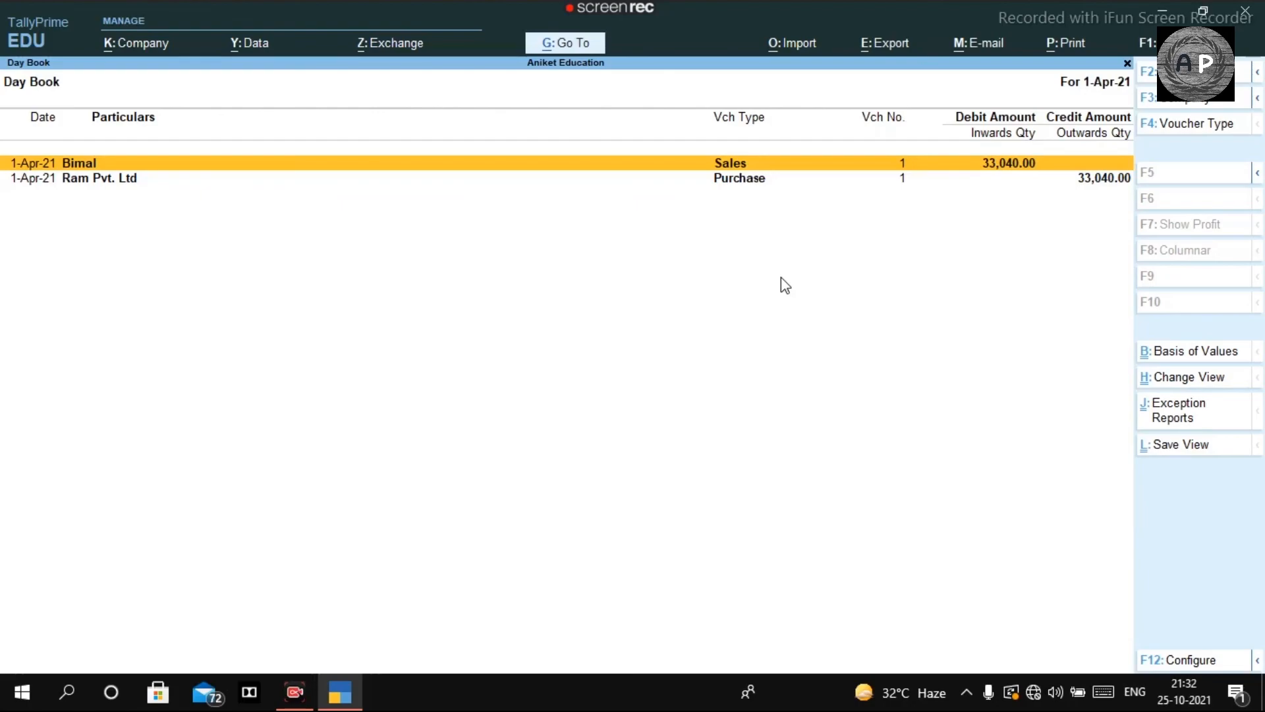
# Step: Leave the Day Book and back out as far as the quit confirmation
pyautogui.press('Escape')
pyautogui.press('Escape')
pyautogui.press('Escape')
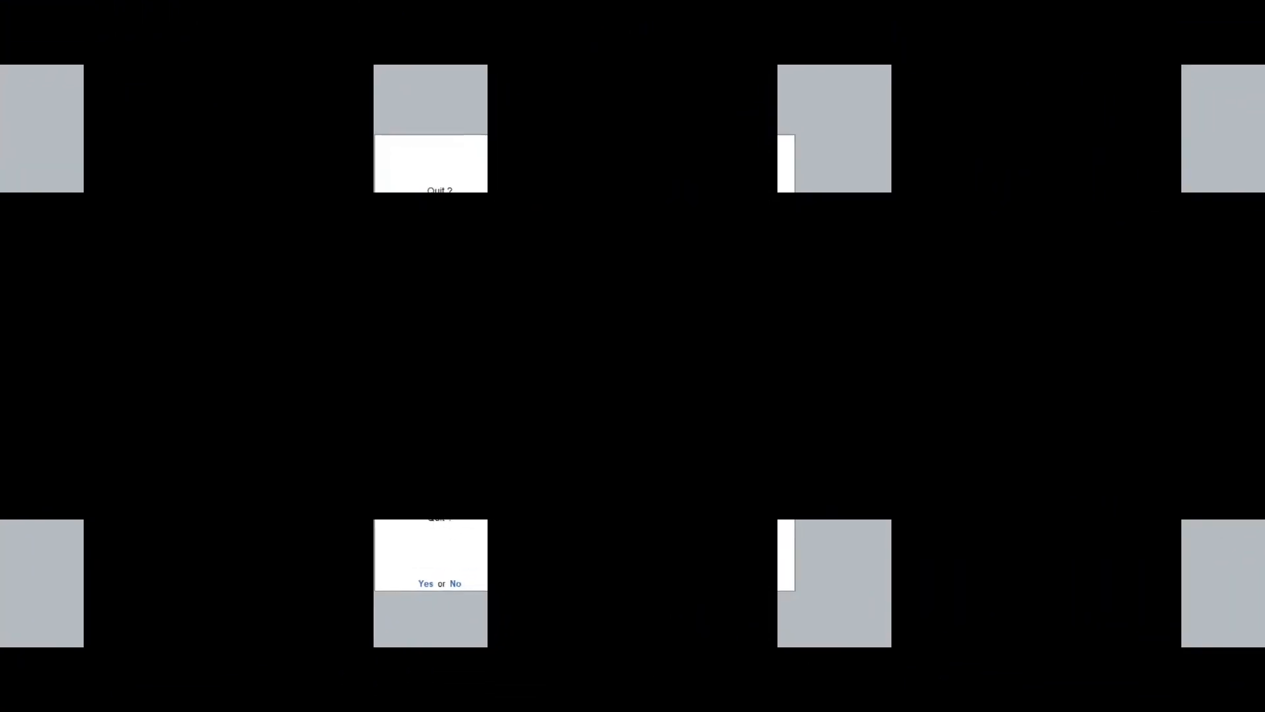